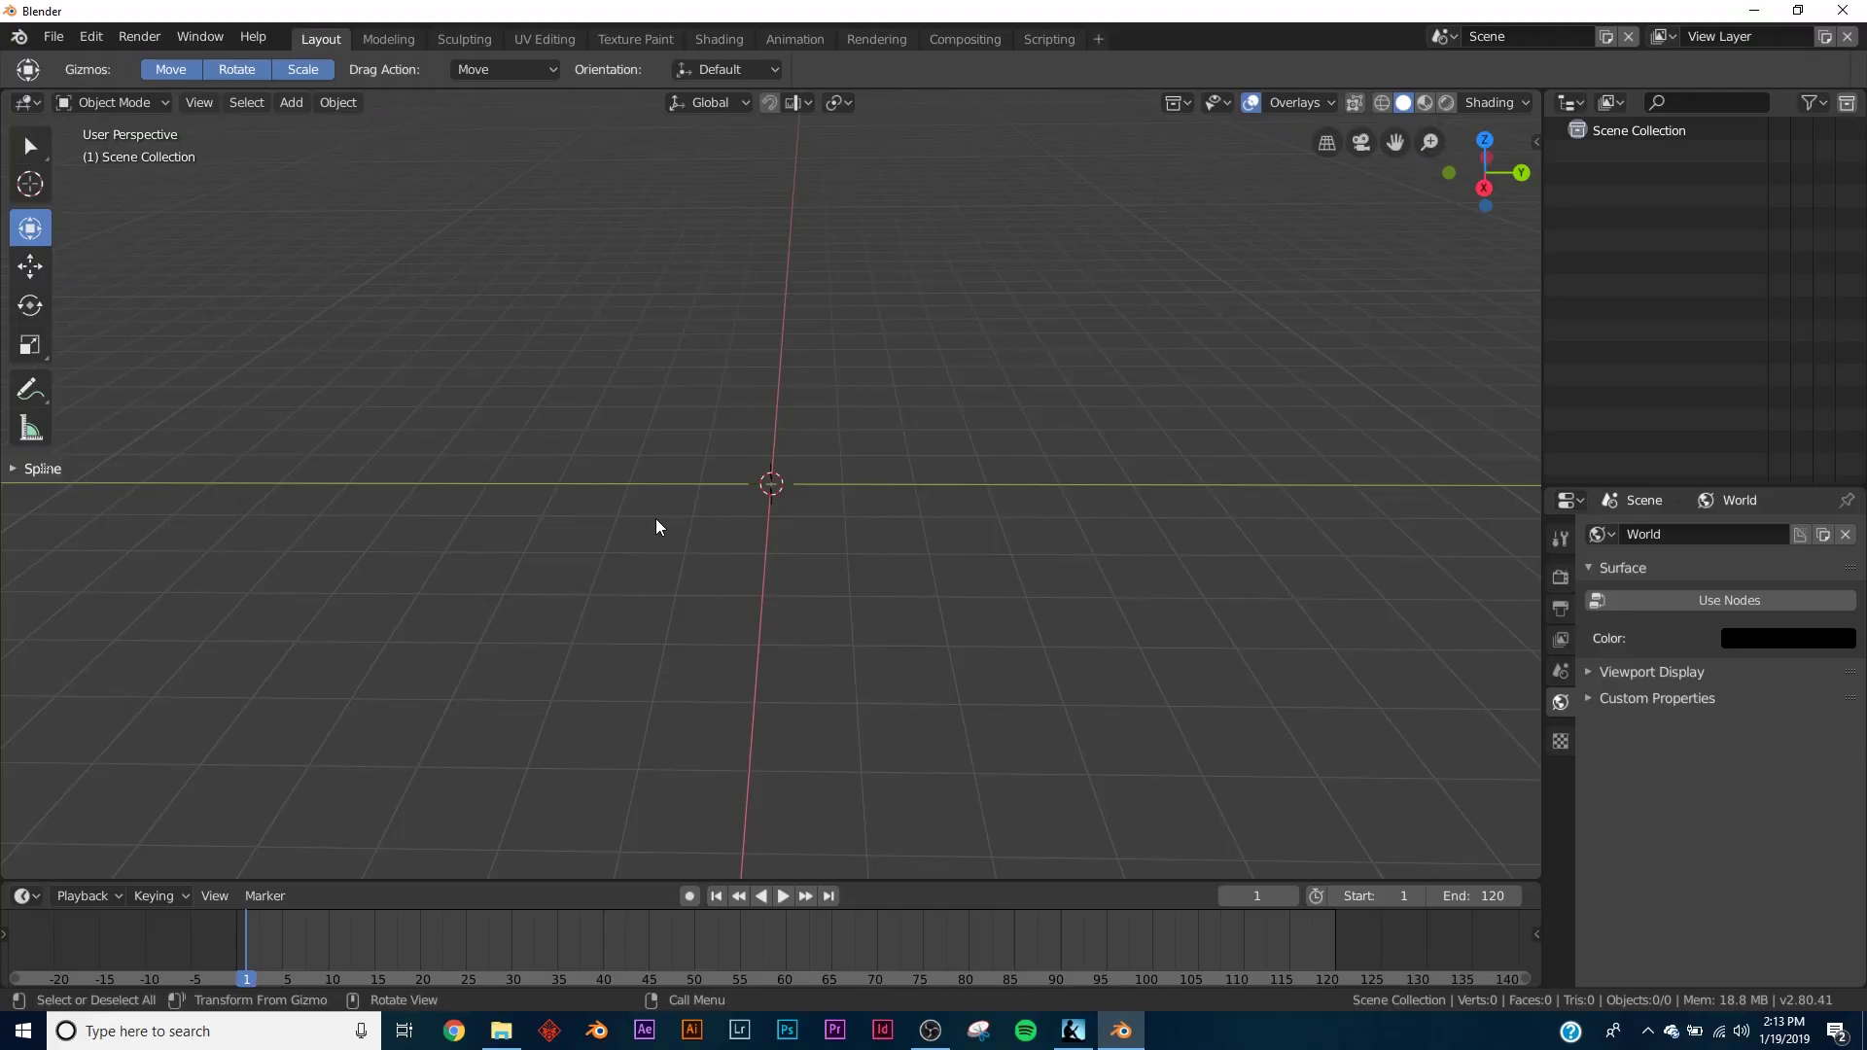
# - Browse to the Material data of B'rn_v0.1 (2).blend on the Desktop for appending
pyautogui.click(54, 37)
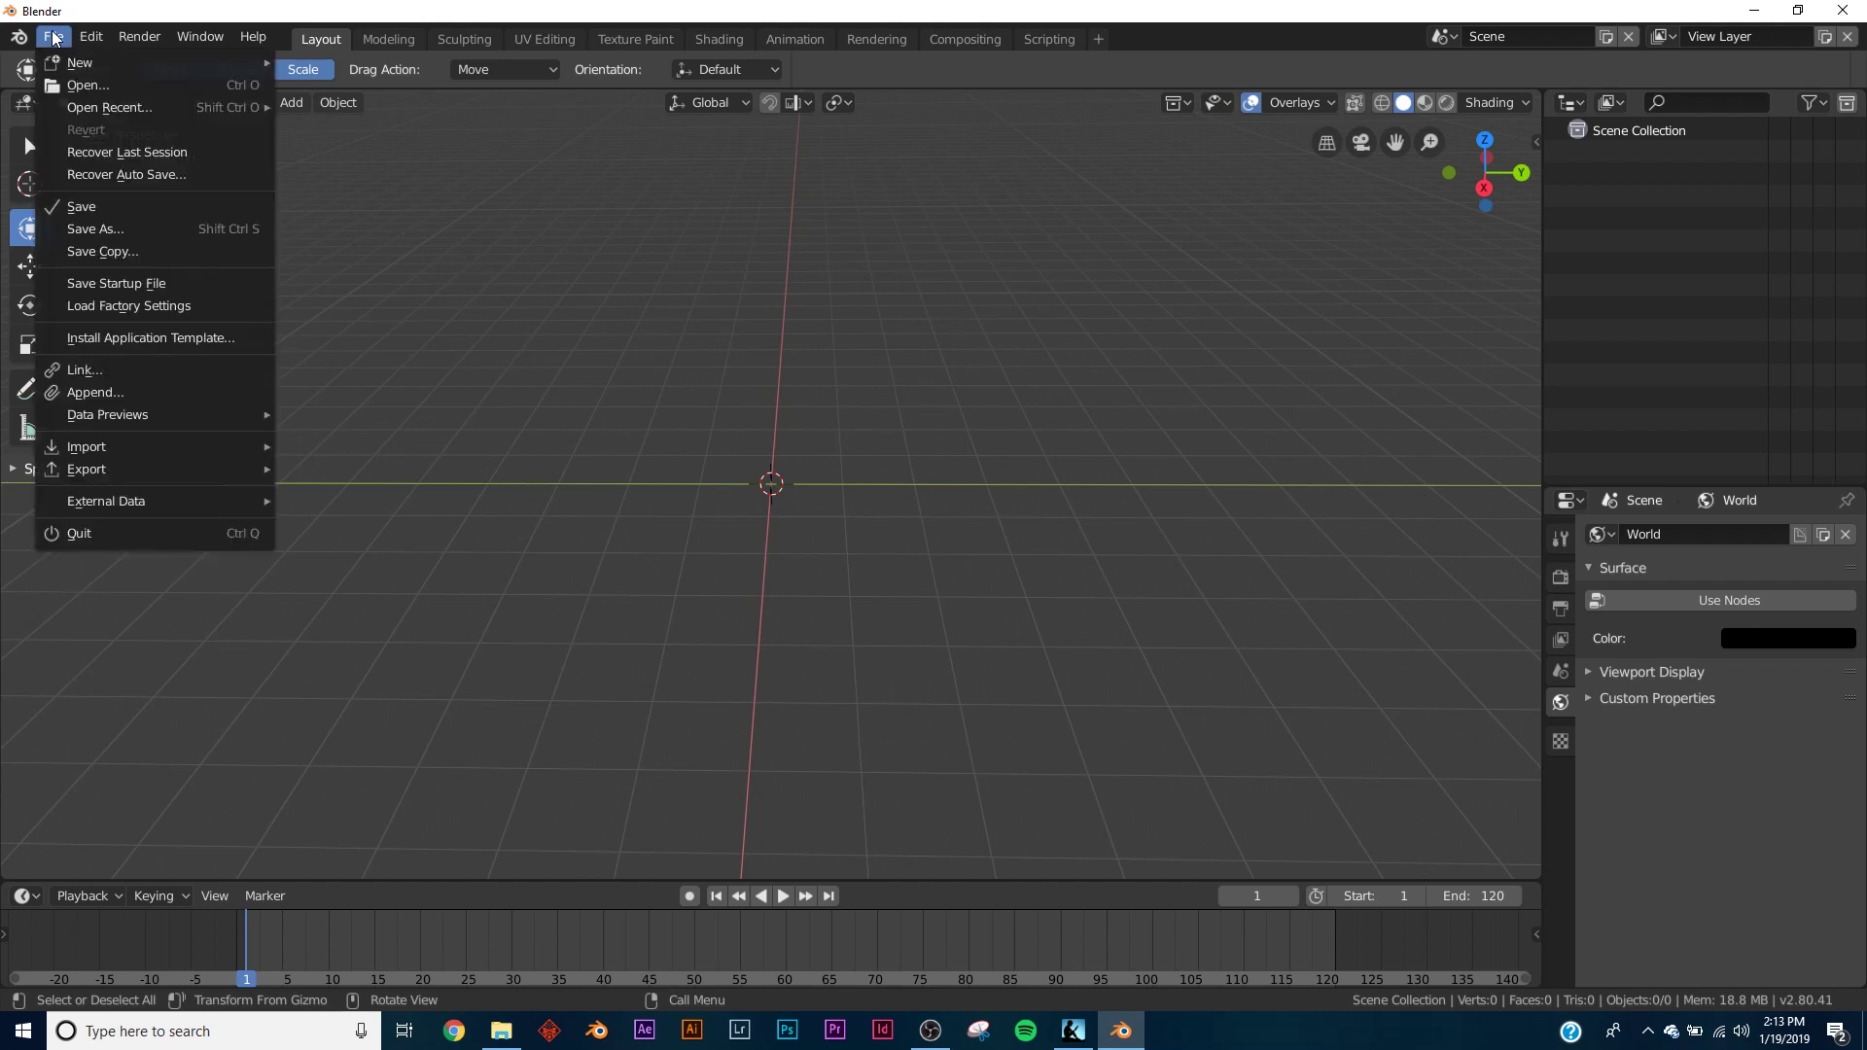
pyautogui.click(85, 393)
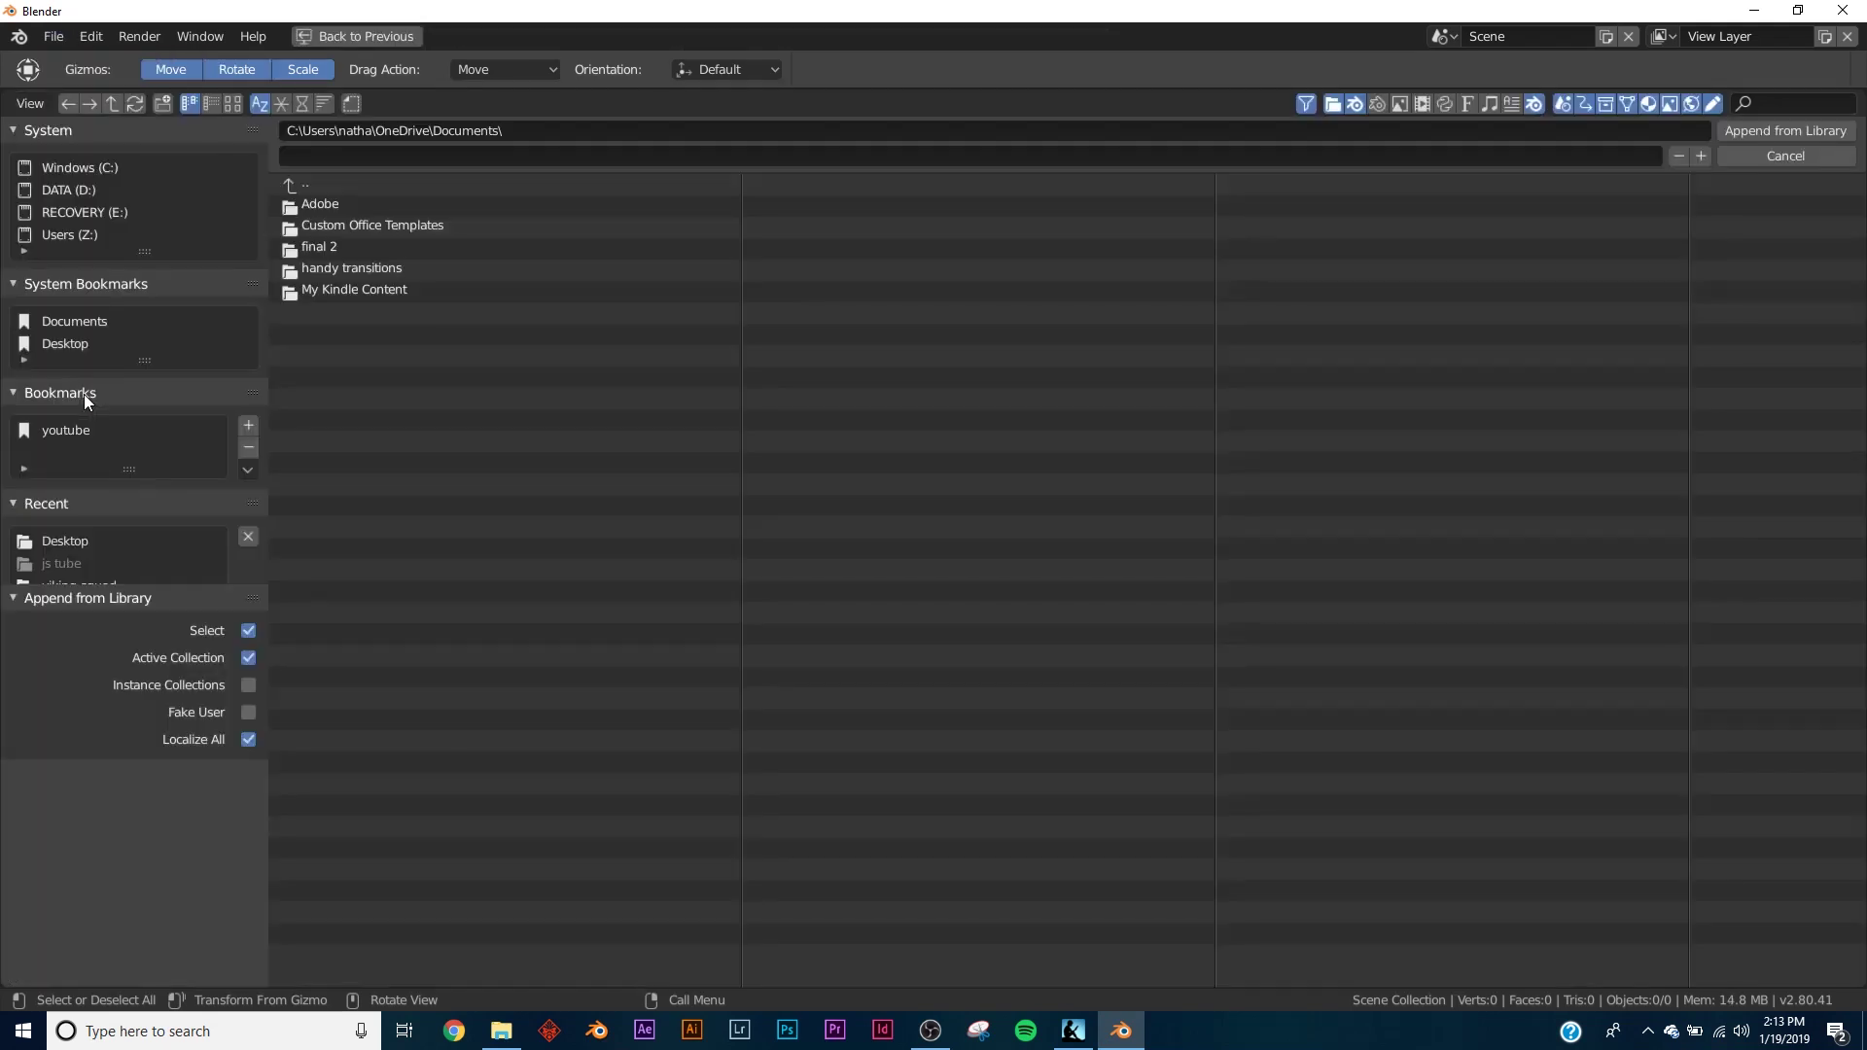
pyautogui.click(76, 348)
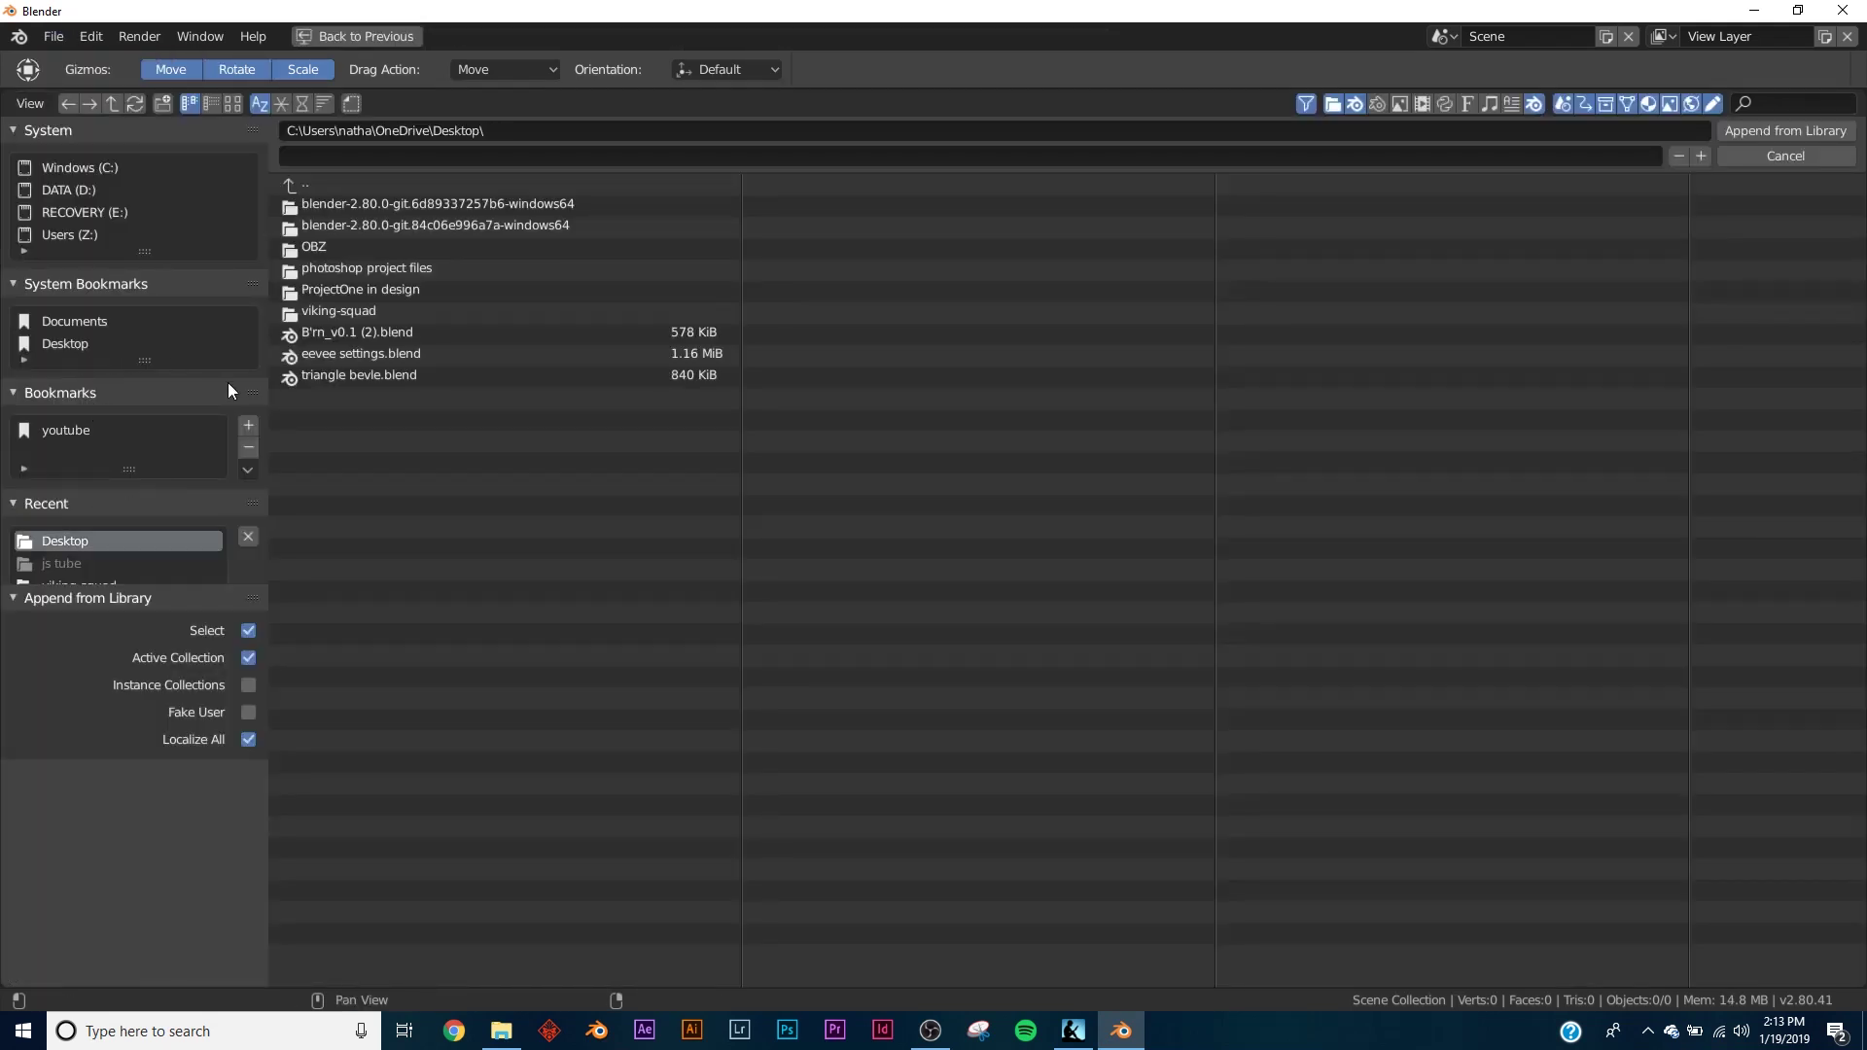
pyautogui.doubleClick(339, 335)
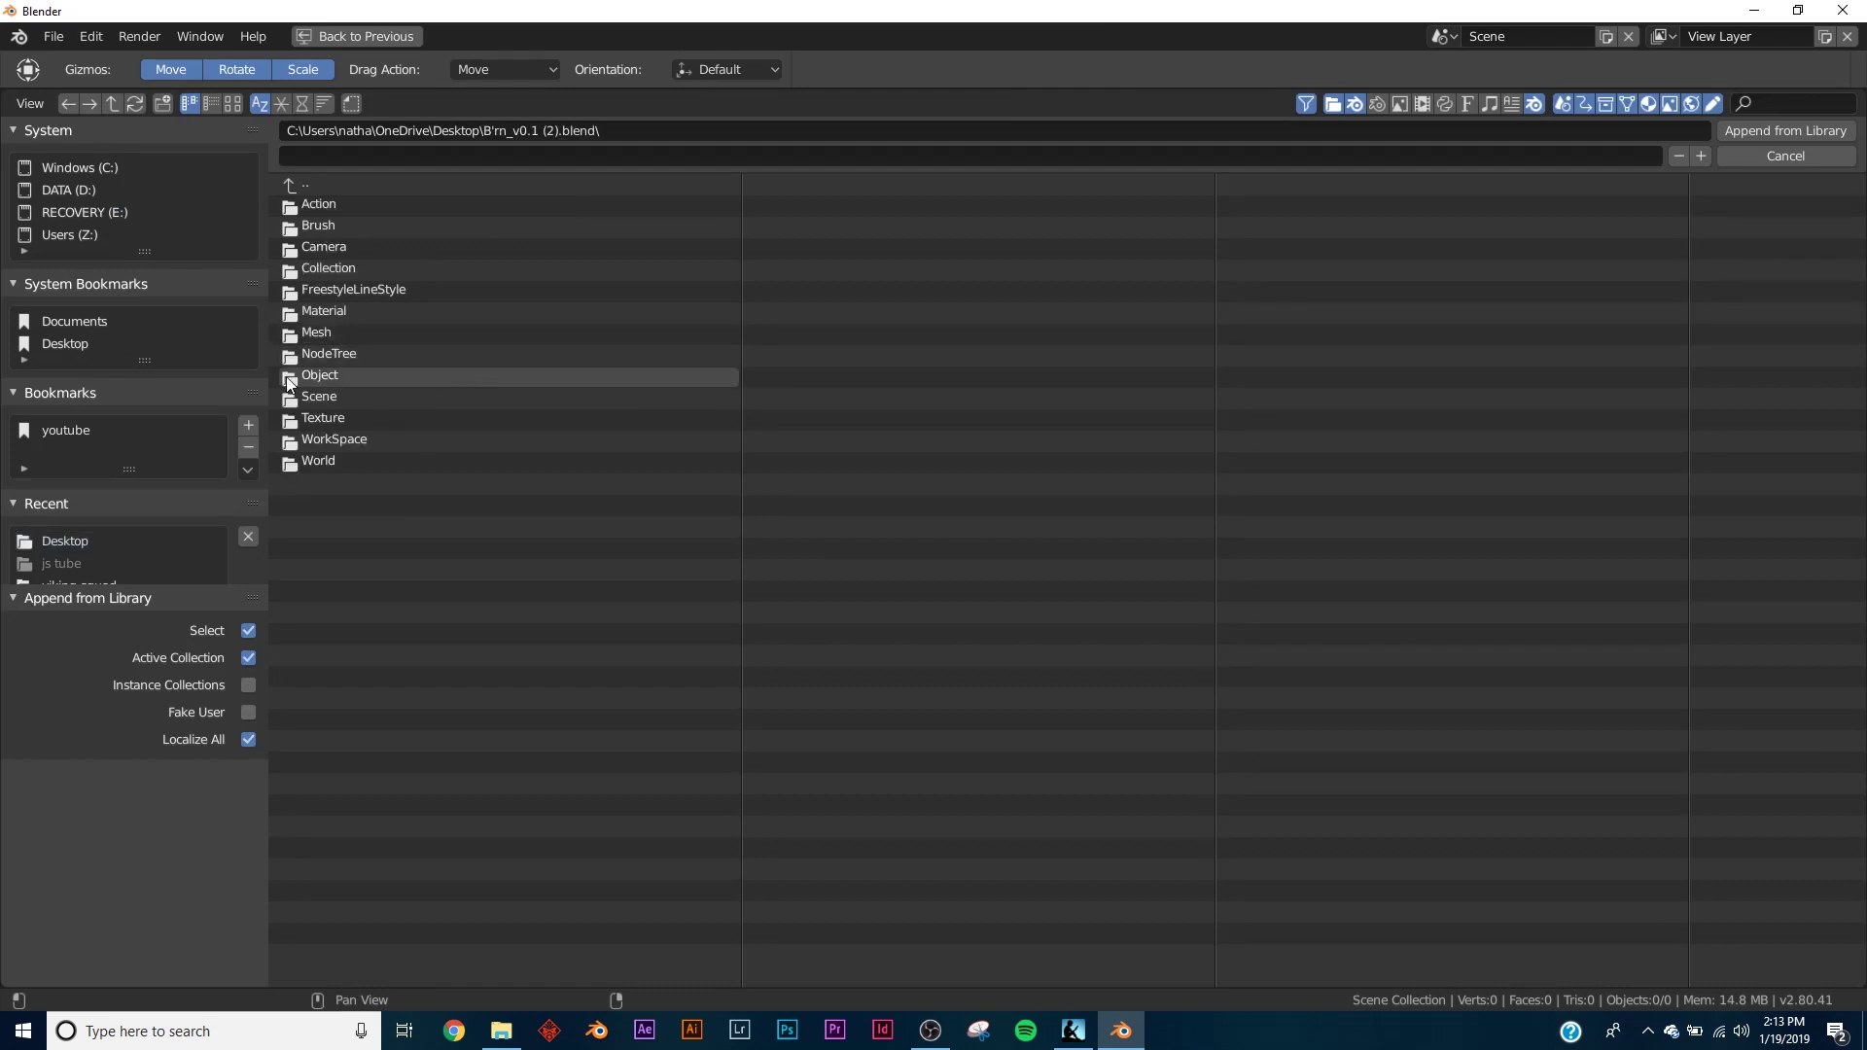
pyautogui.click(334, 311)
# - Append the B'rn_v0.1 material and add a circle mesh to the scene
pyautogui.doubleClick(324, 202)
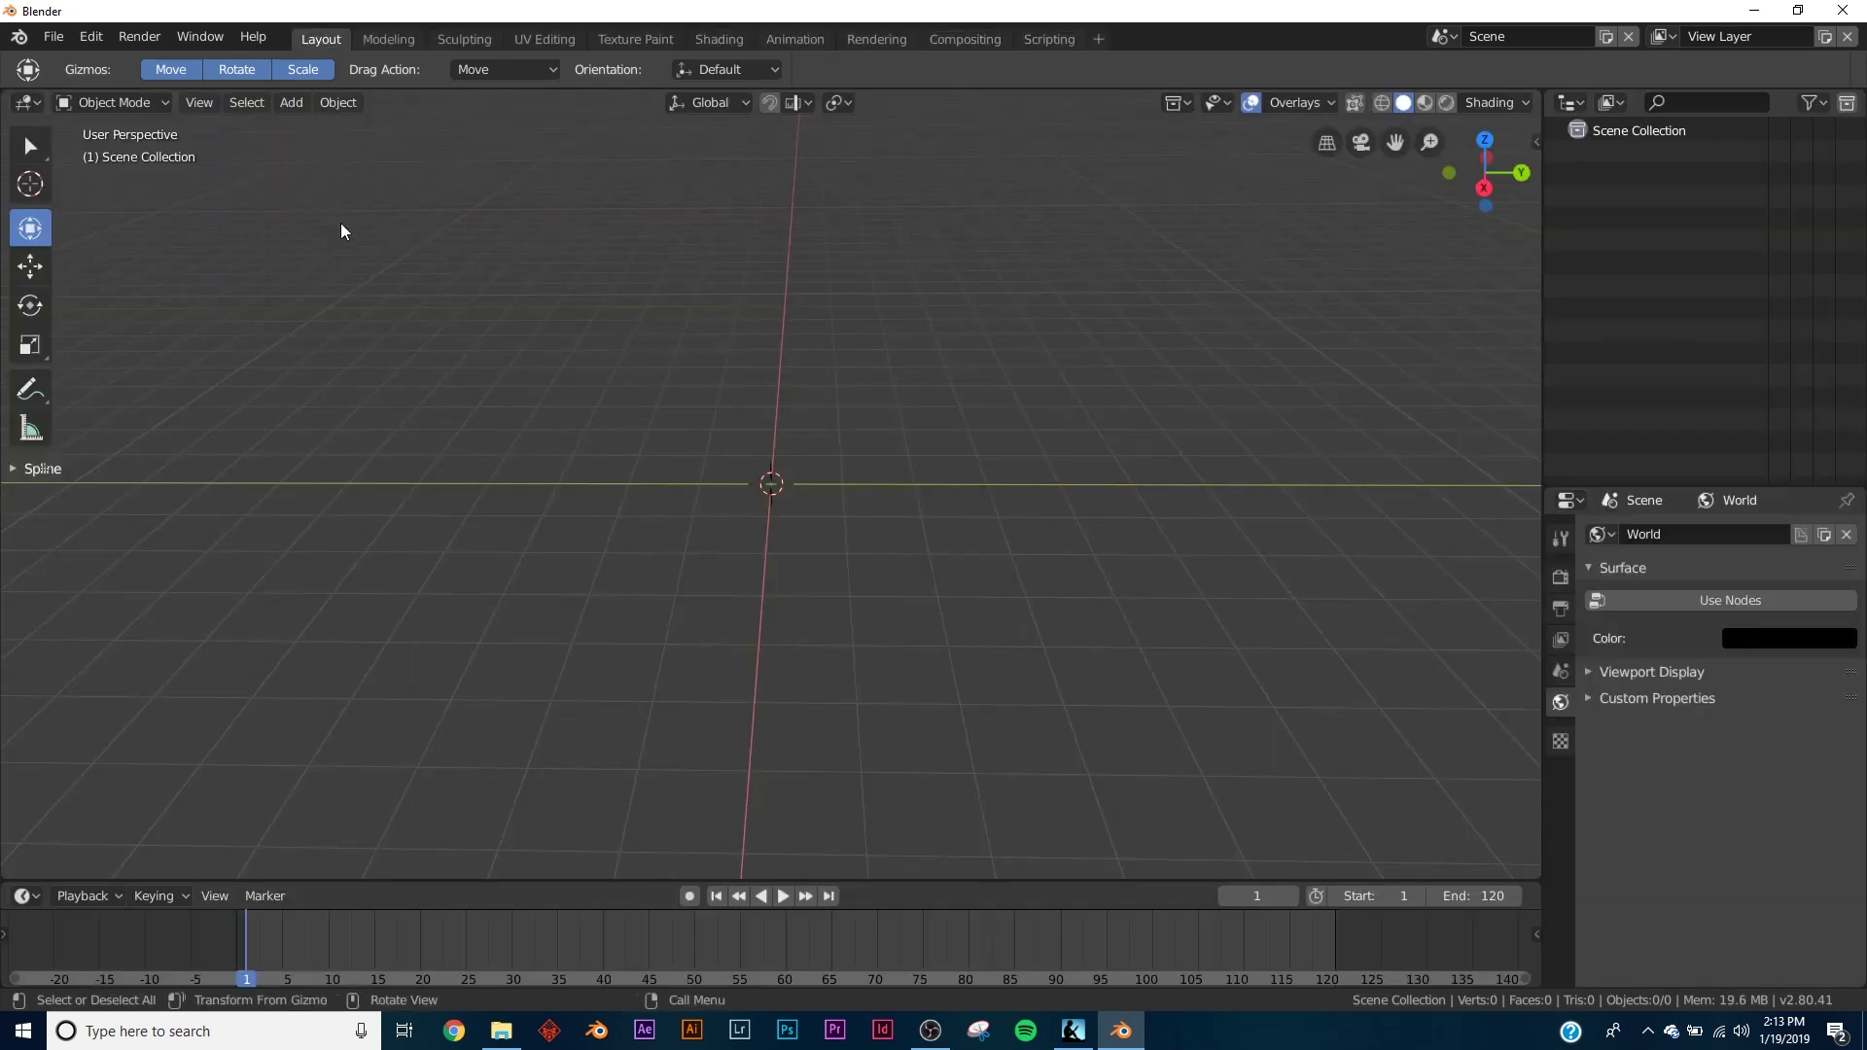
pyautogui.hotkey('shift', 'a')
pyautogui.moveTo(1028, 482)
pyautogui.click(1118, 522)
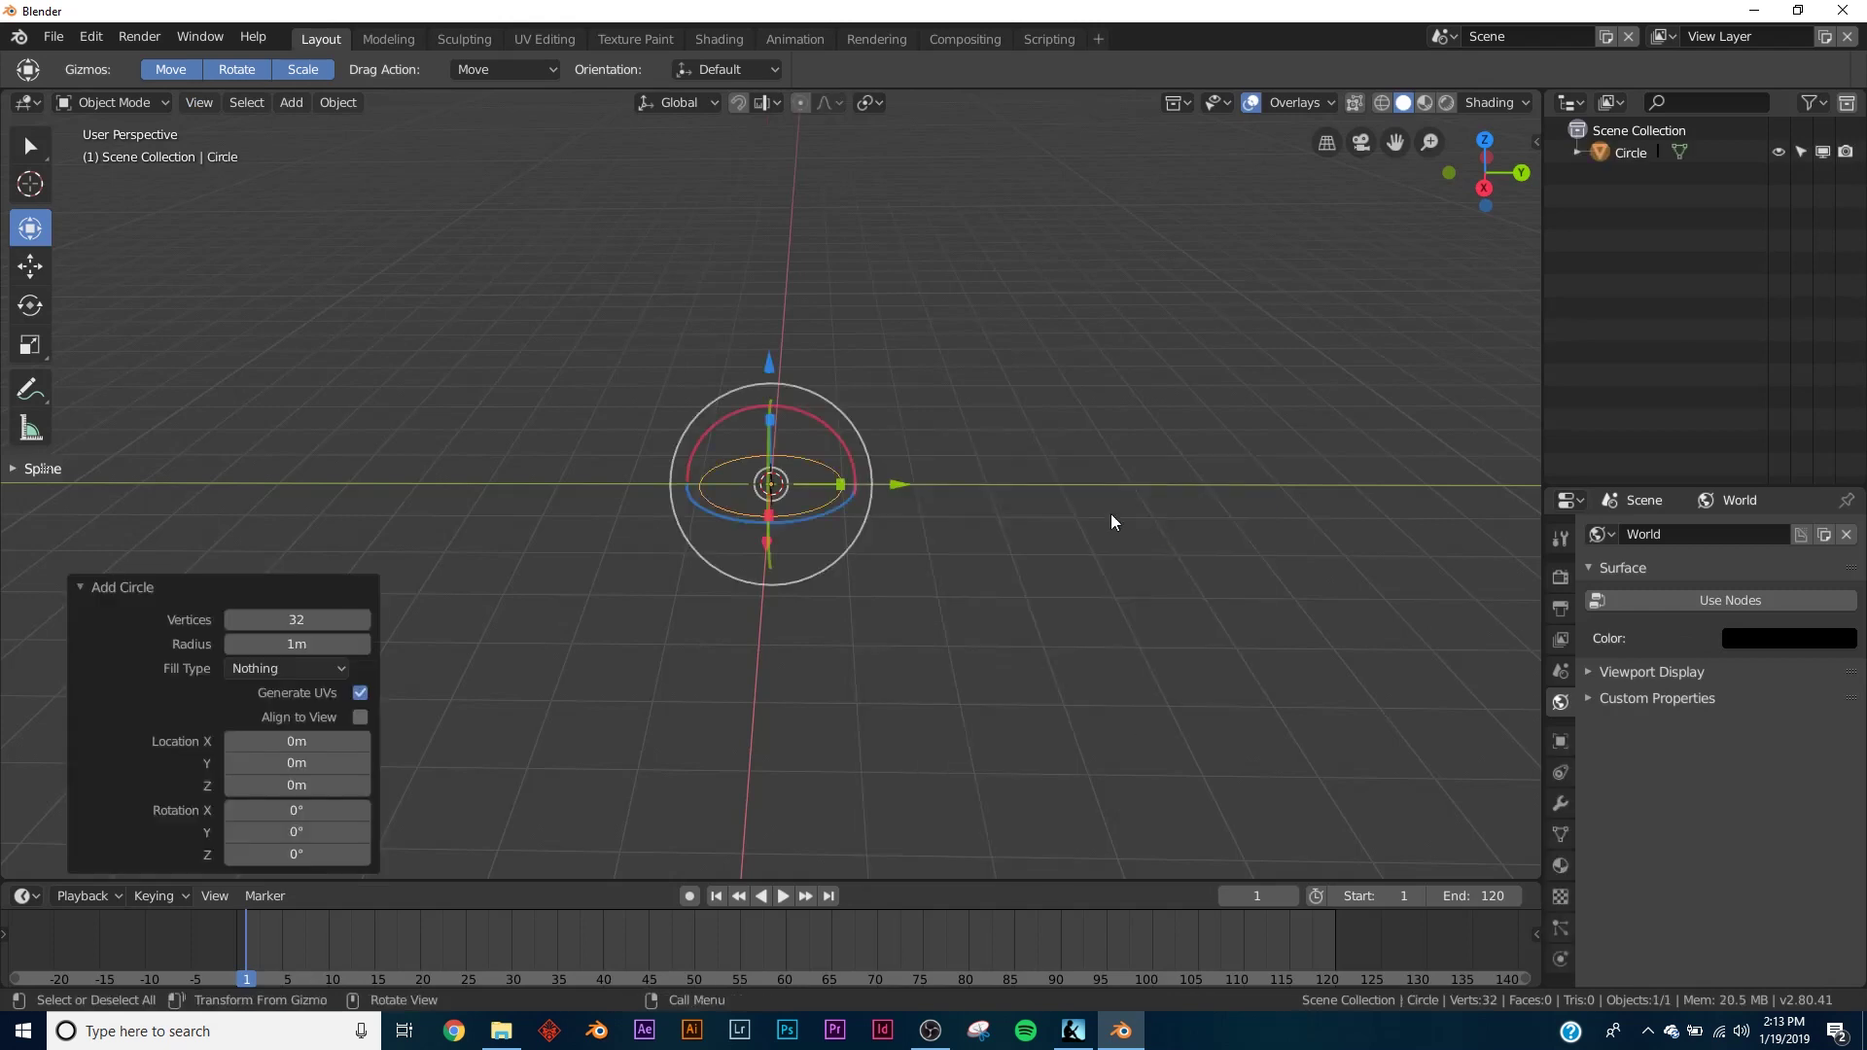
# - Assign the B'rn_v0.1 material to the new object in Material properties
pyautogui.click(1560, 774)
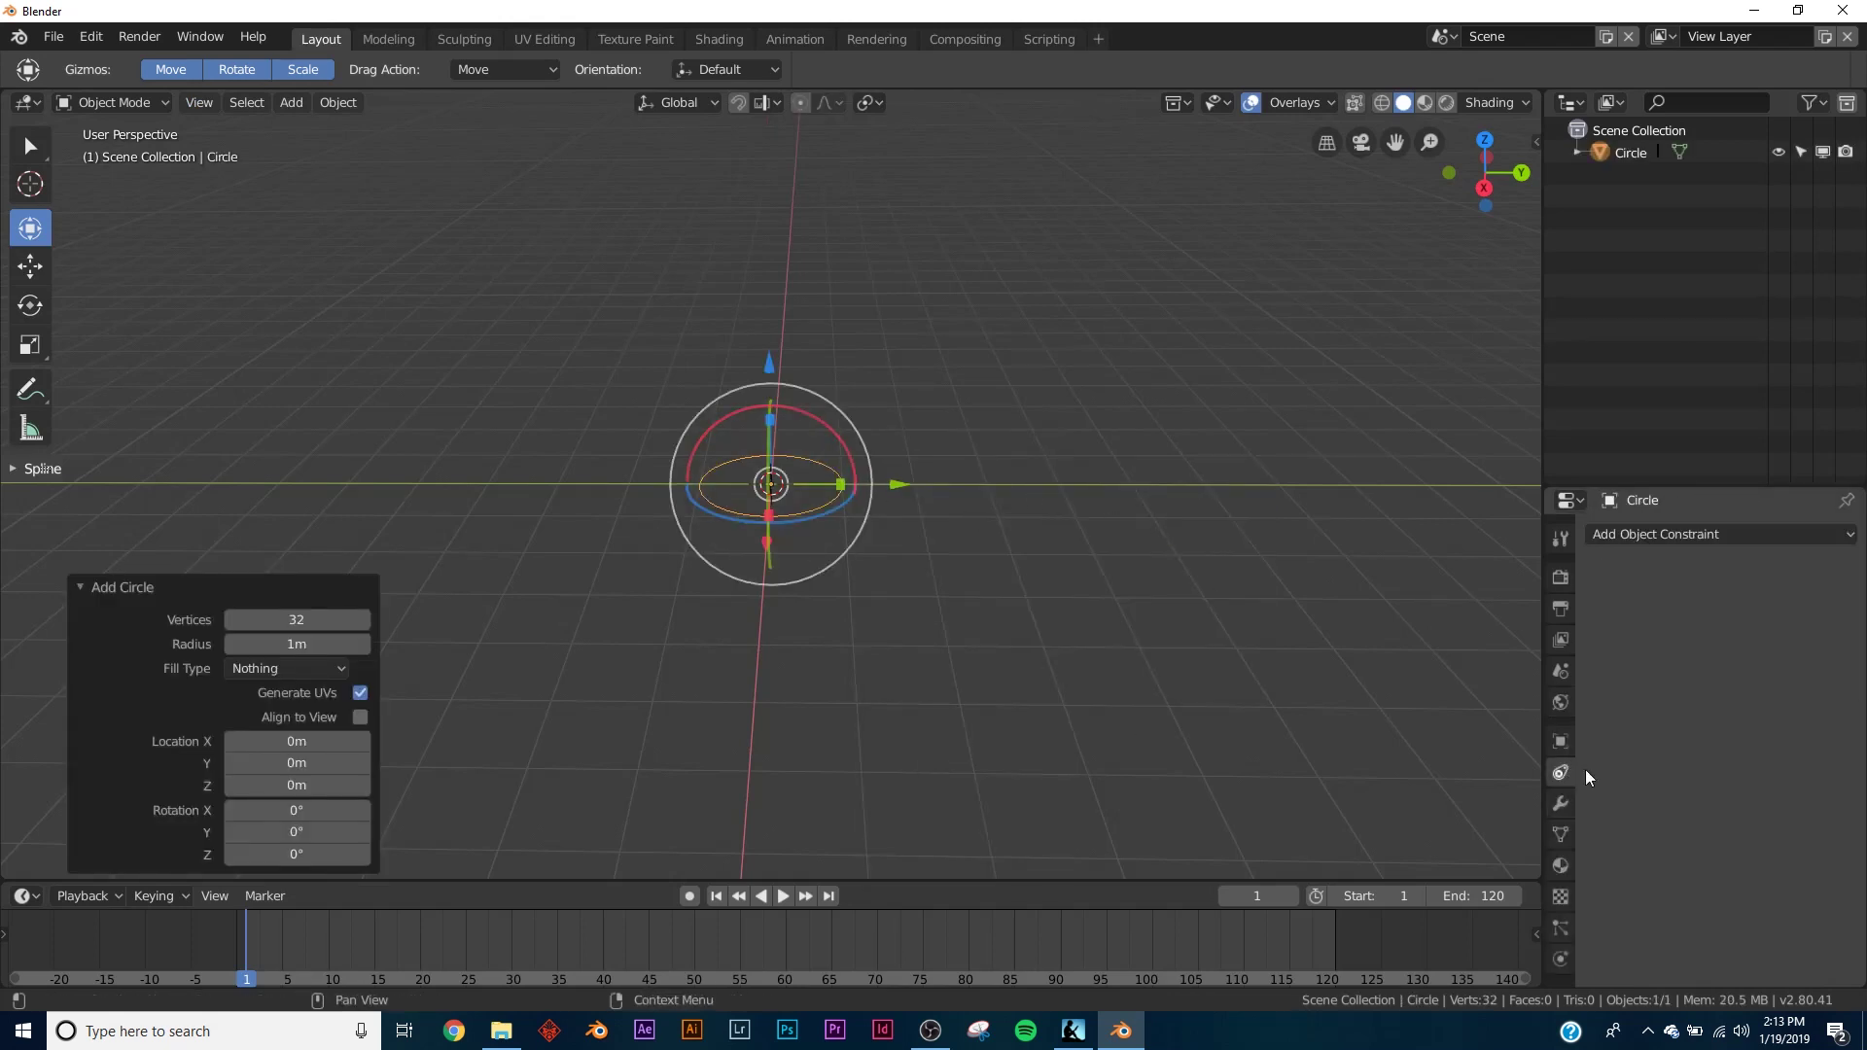
pyautogui.click(1561, 704)
pyautogui.click(1561, 866)
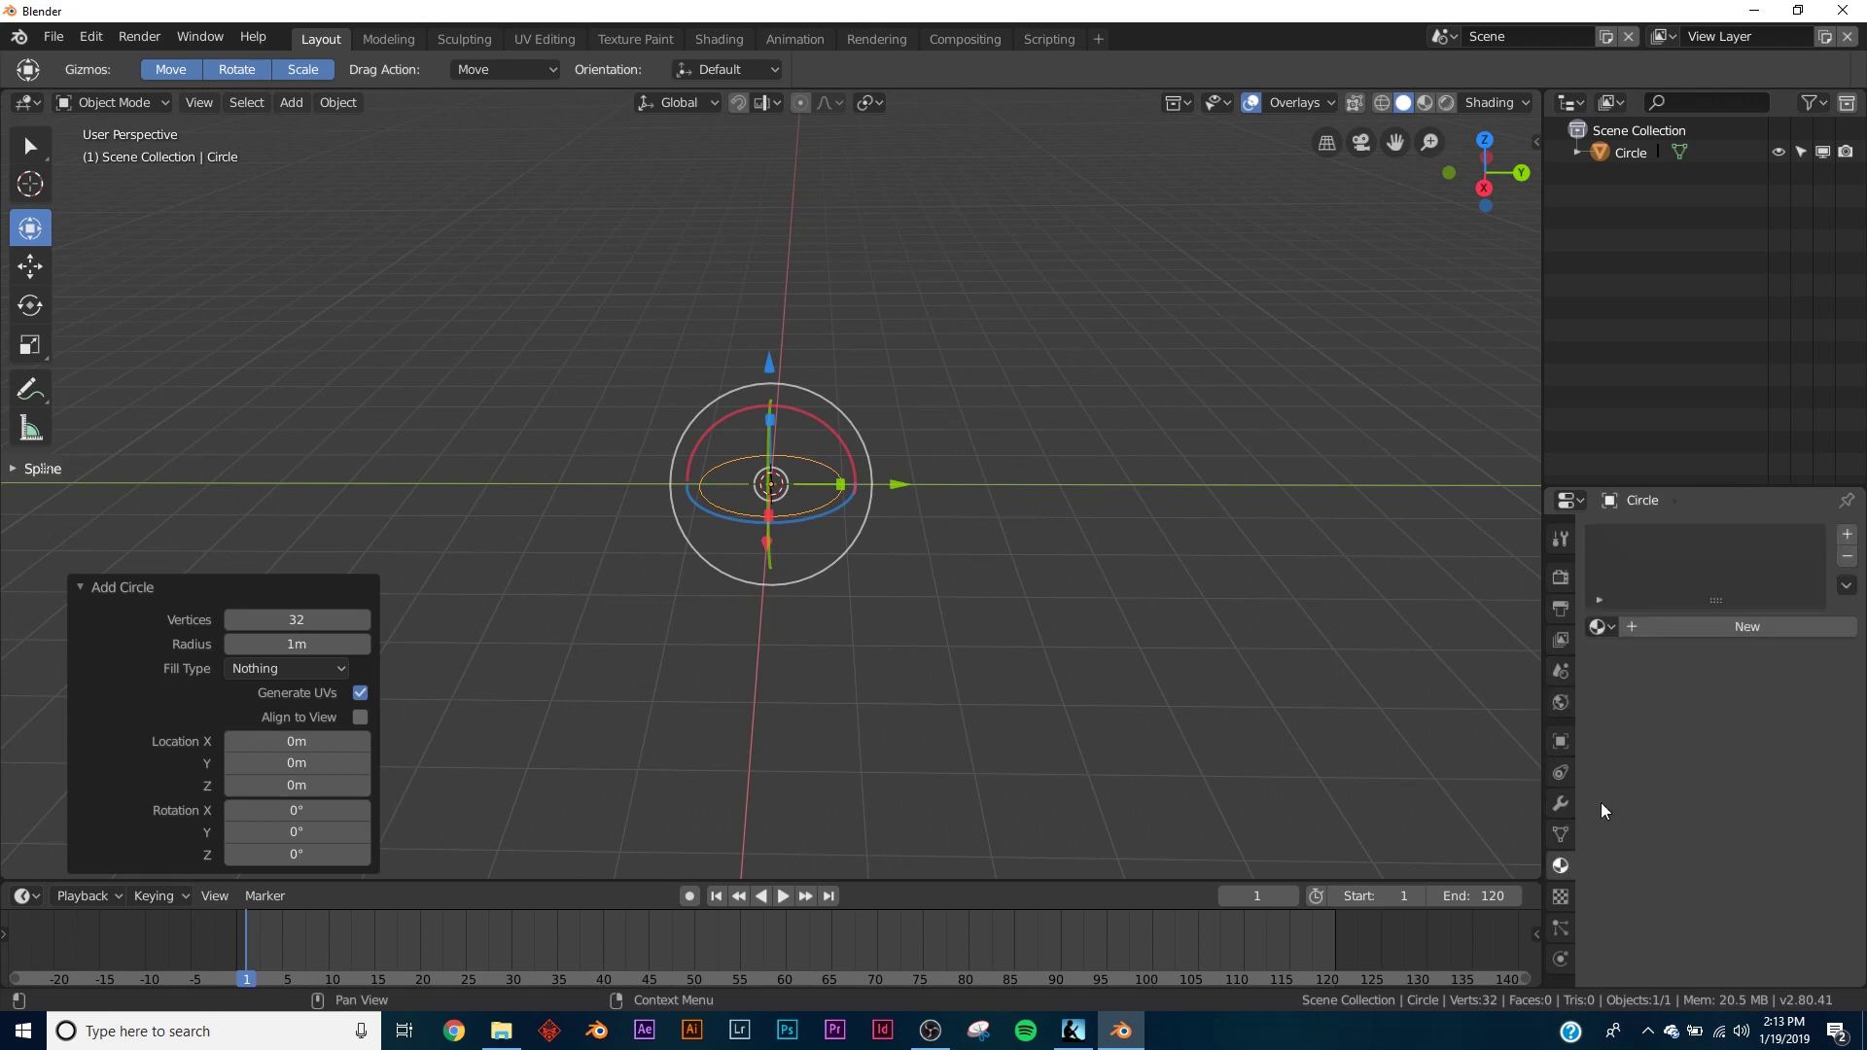
pyautogui.click(1602, 627)
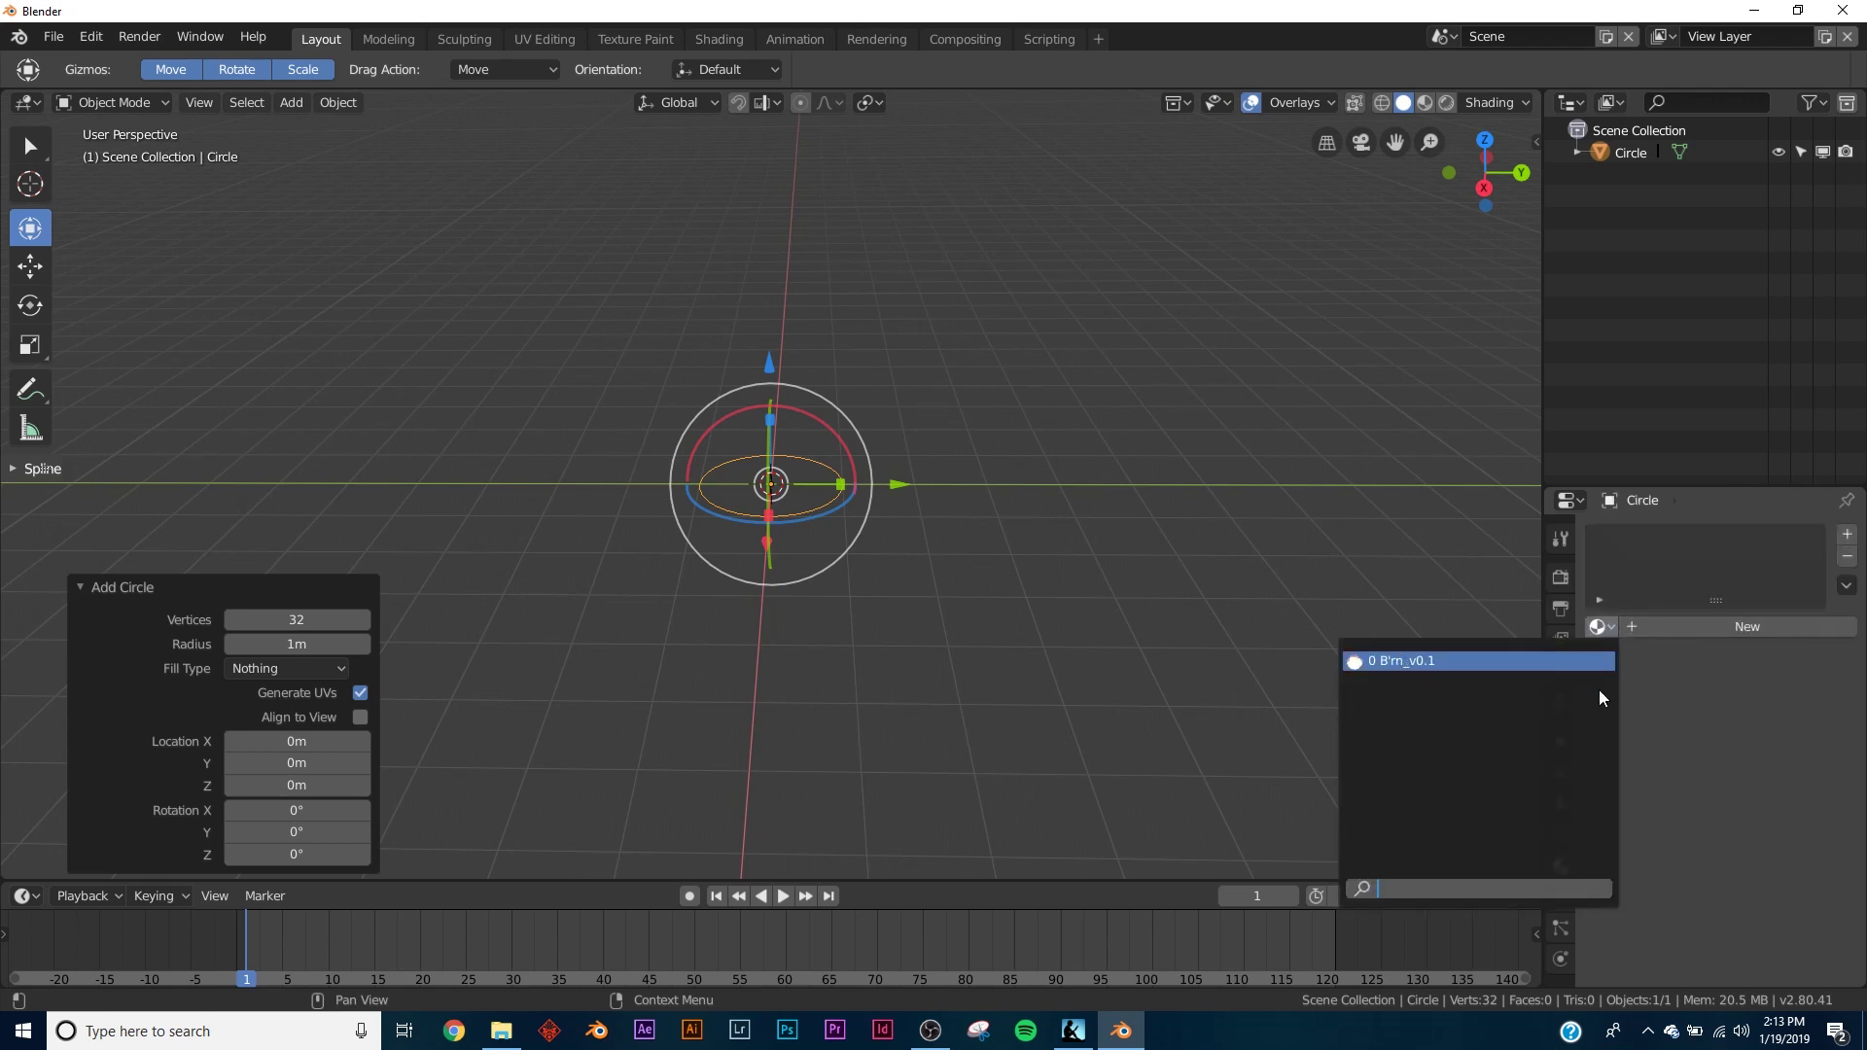
pyautogui.click(1429, 661)
pyautogui.scroll(-2, 1679, 804)
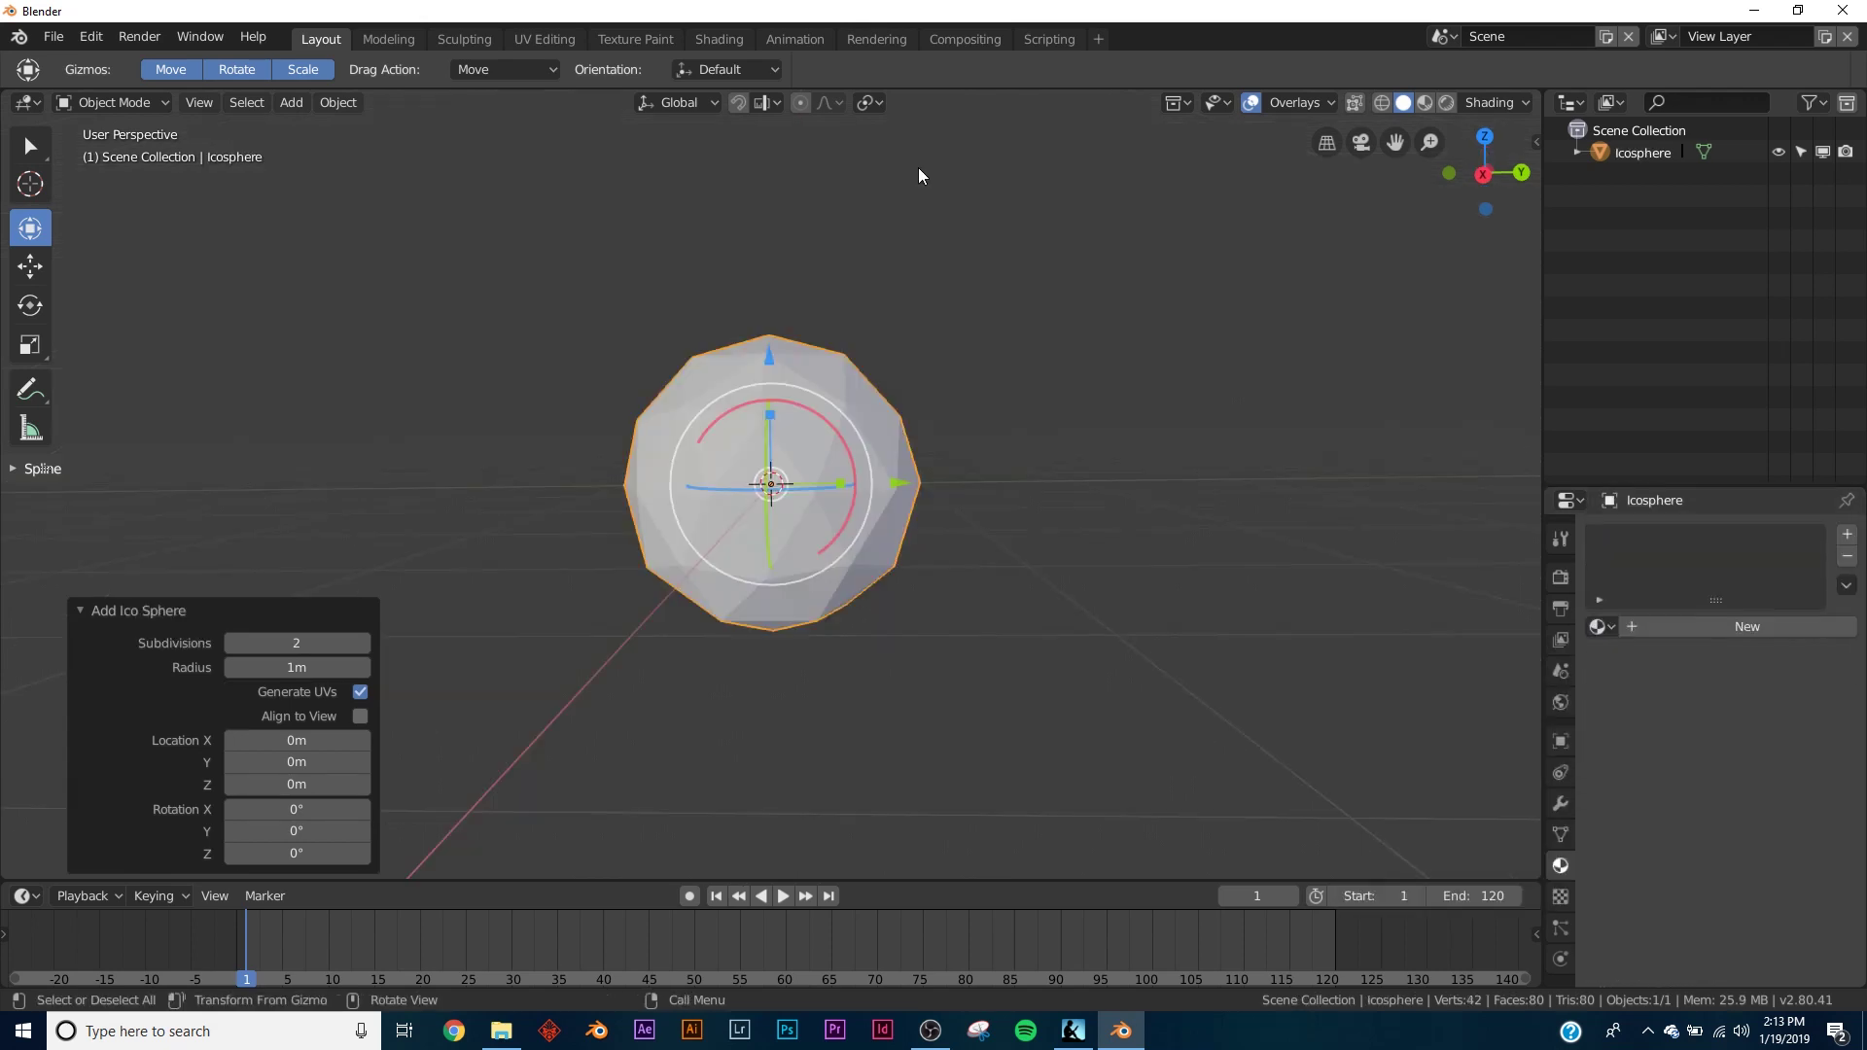
# - In the Shading workspace, assign B'rn_v0.1 to the icosphere and frame its nodes
pyautogui.click(738, 45)
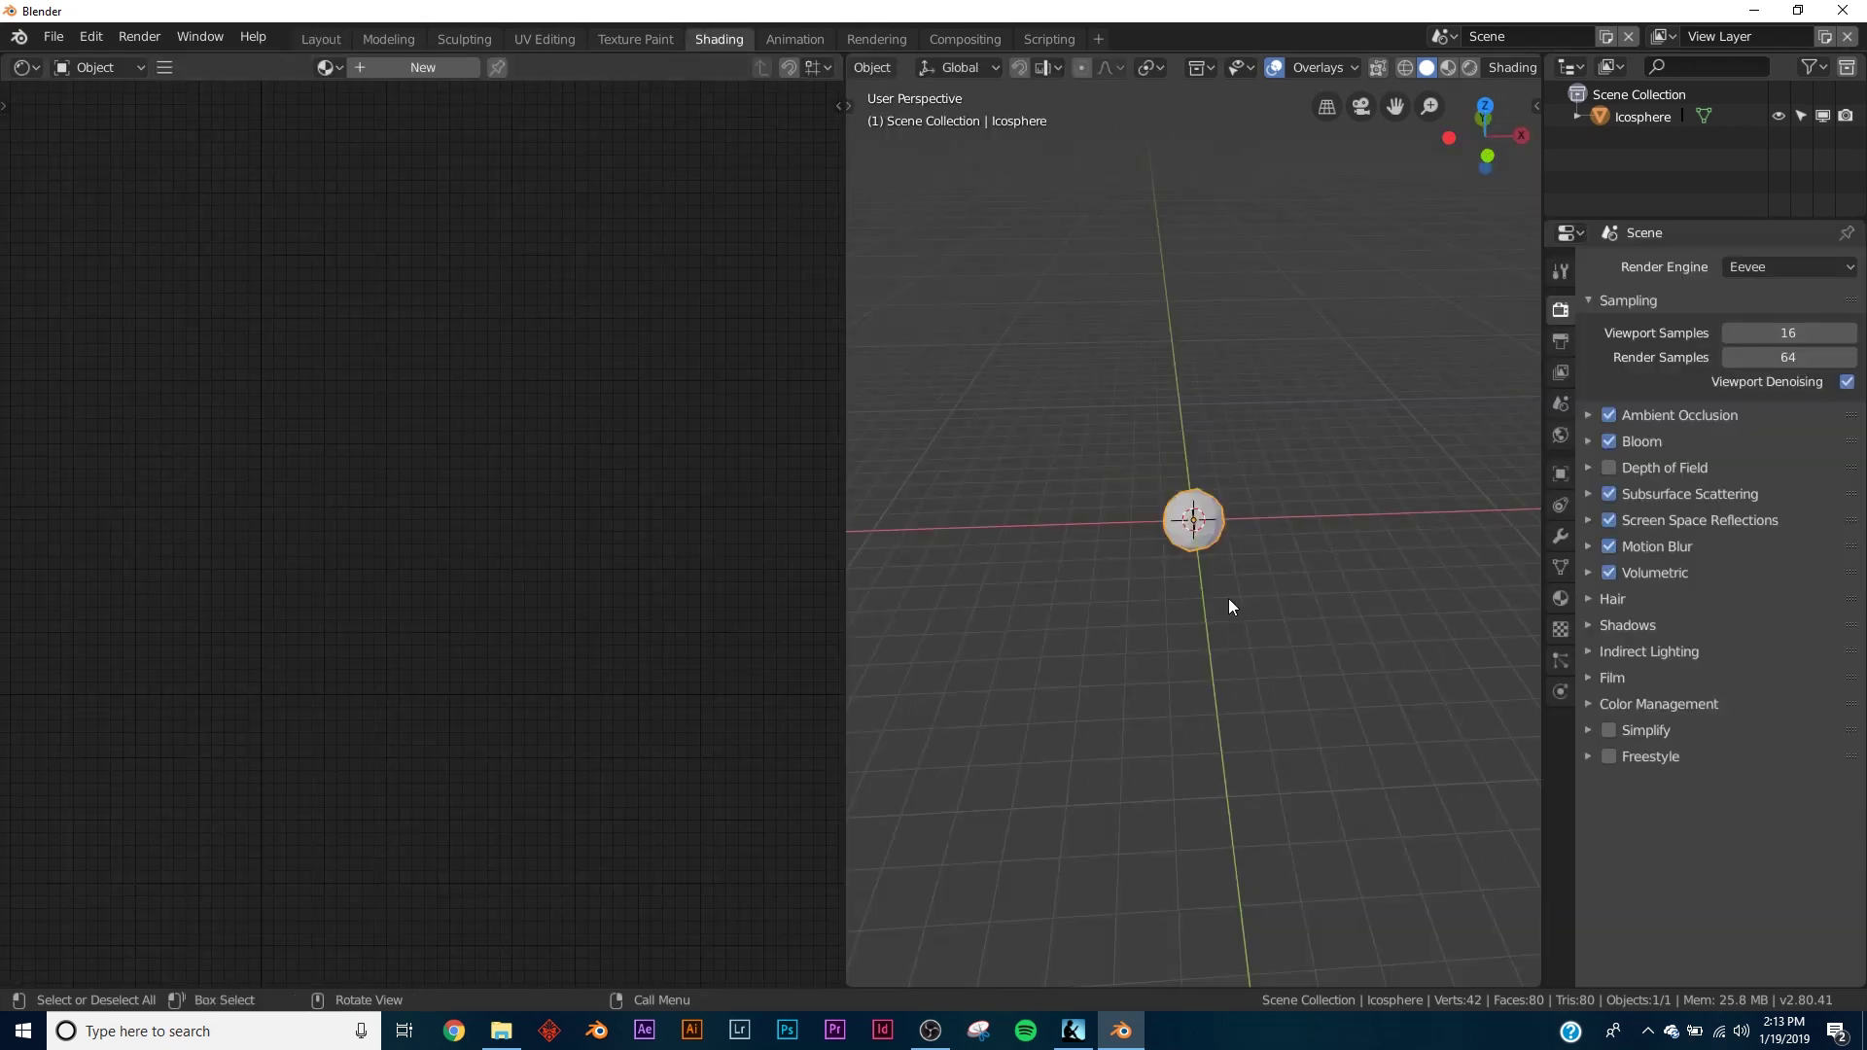
pyautogui.scroll(10, 1229, 572)
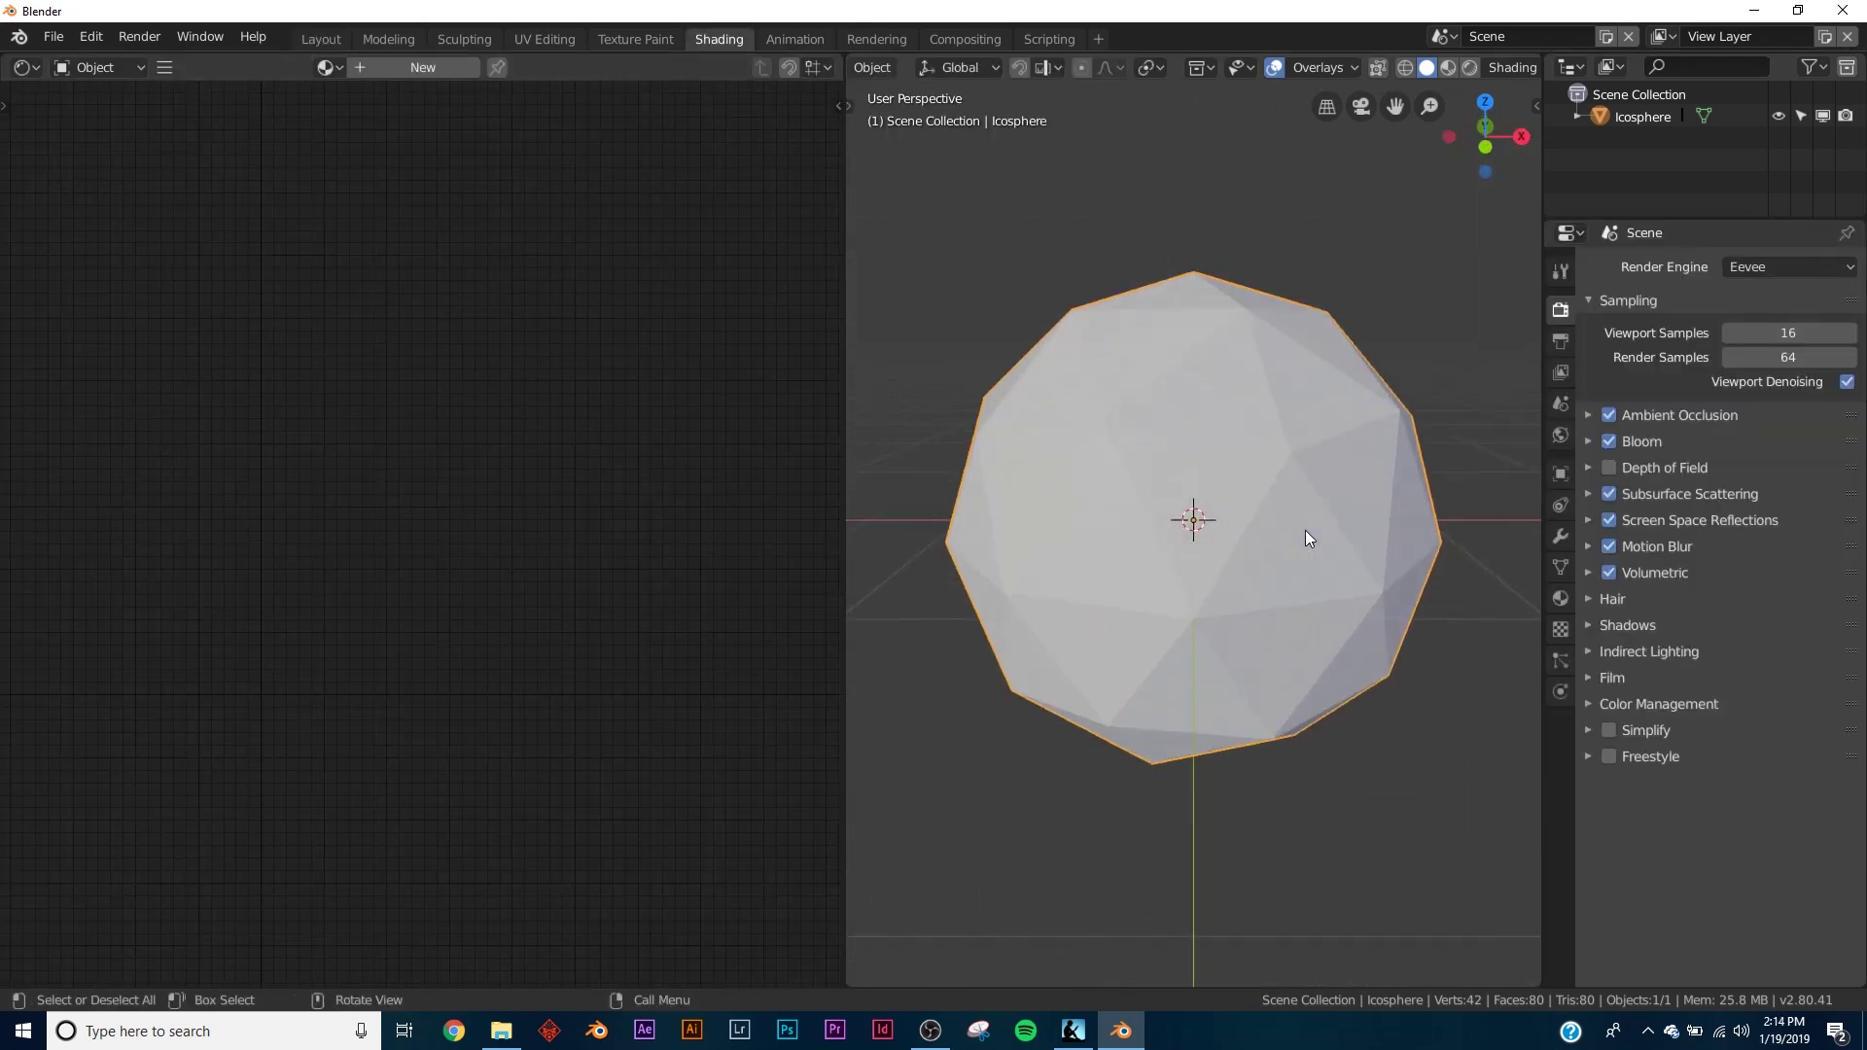
pyautogui.moveTo(1305, 529); pyautogui.dragTo(1322, 486, button='middle')
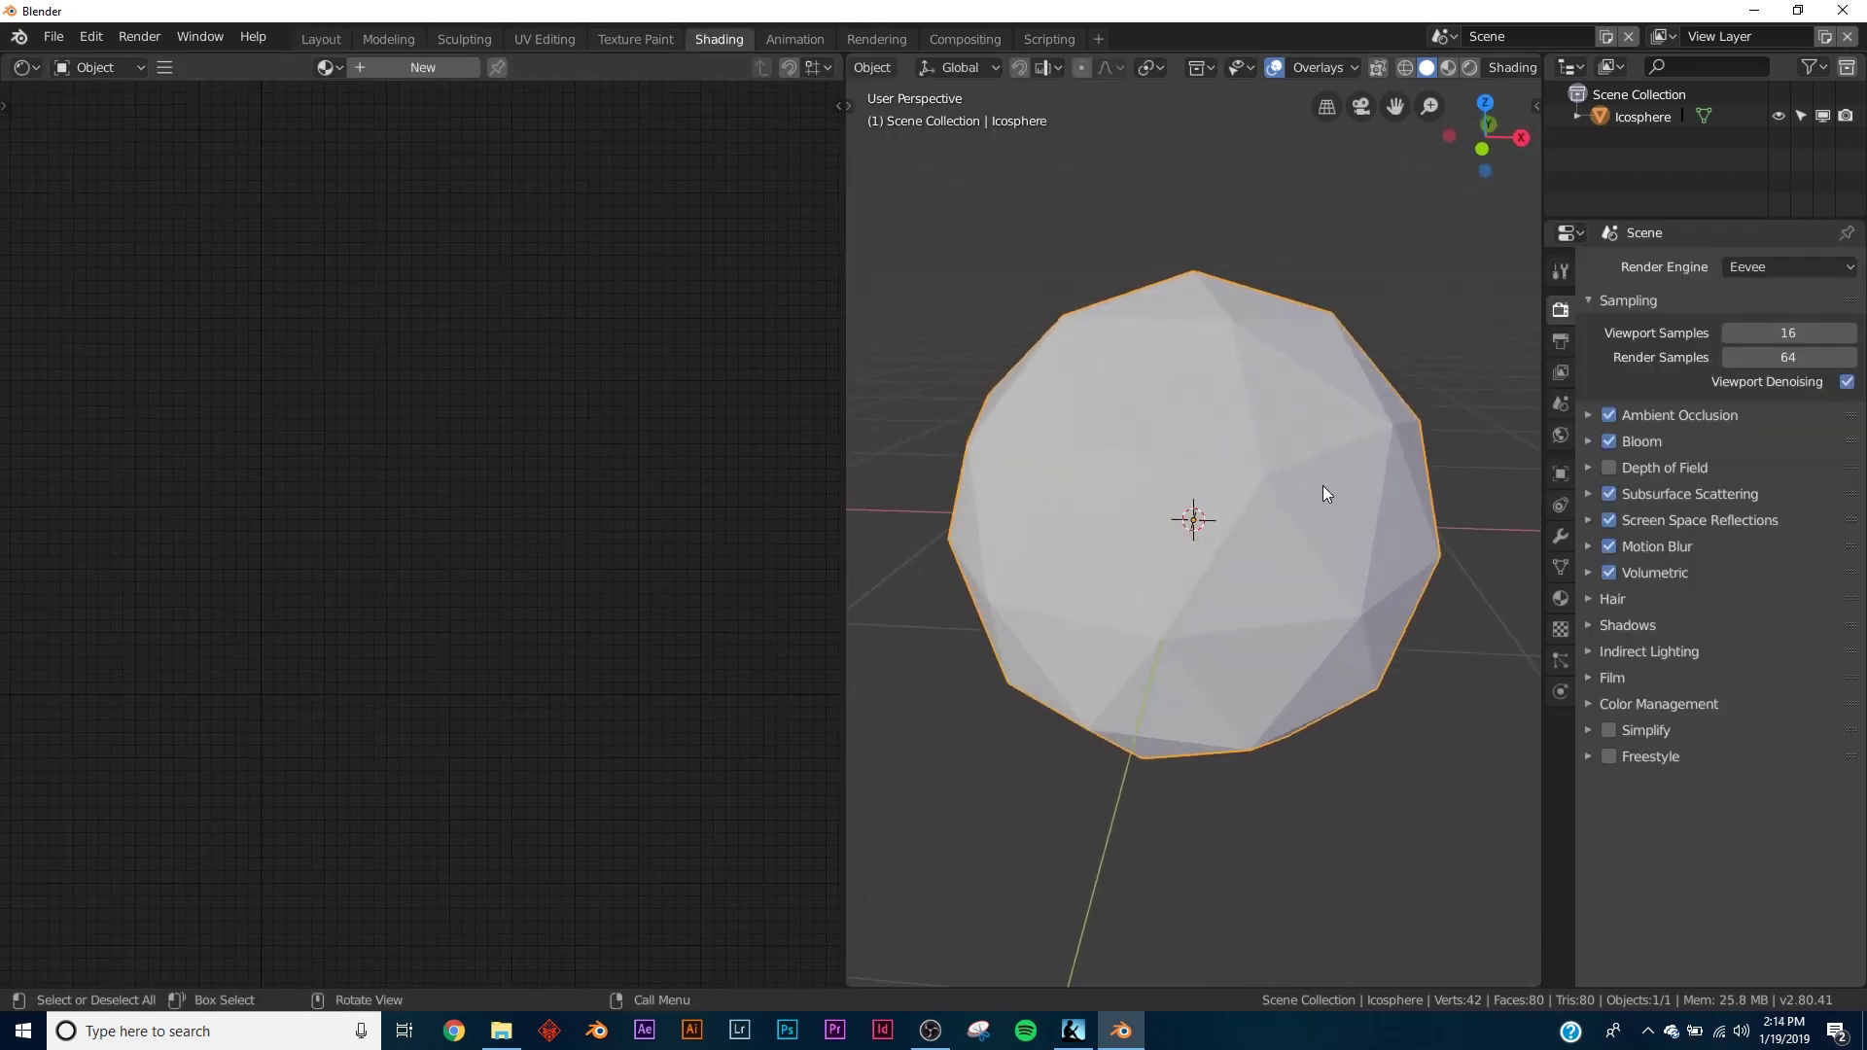
pyautogui.moveTo(1341, 442); pyautogui.dragTo(1330, 483, button='middle')
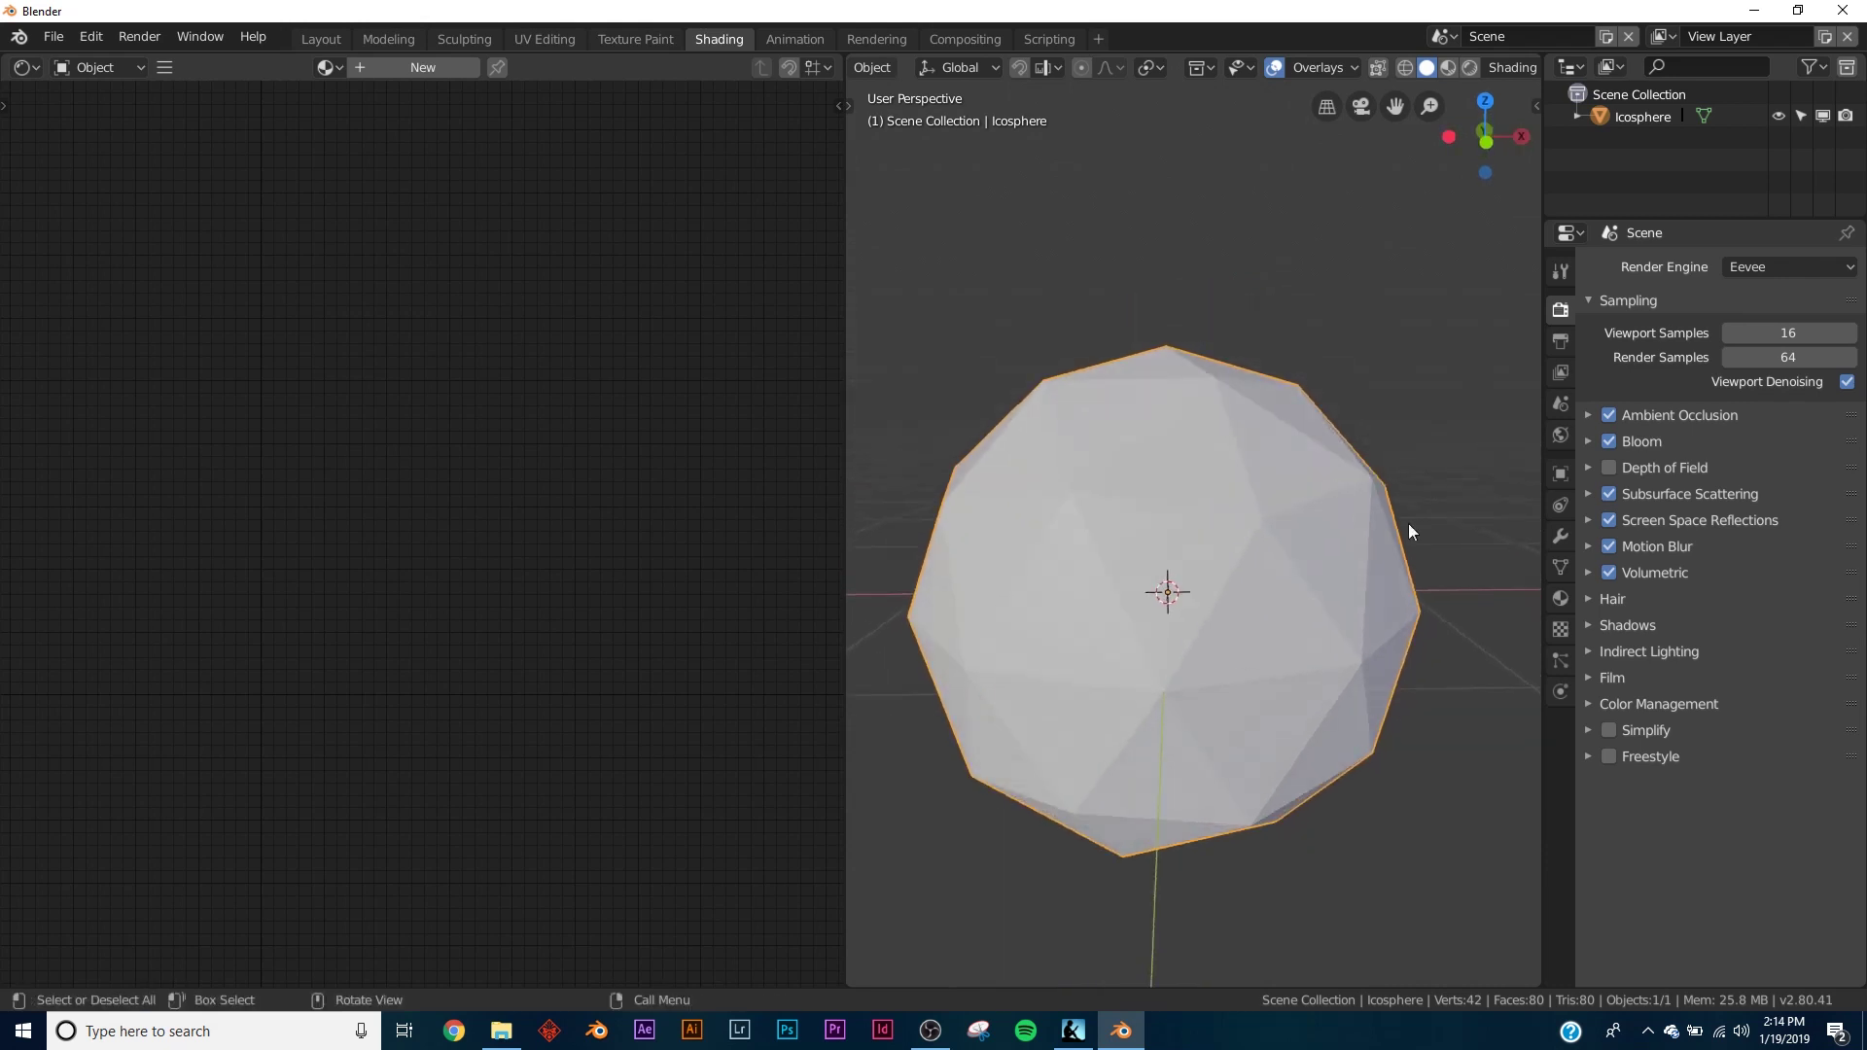
pyautogui.click(1561, 595)
pyautogui.click(1597, 358)
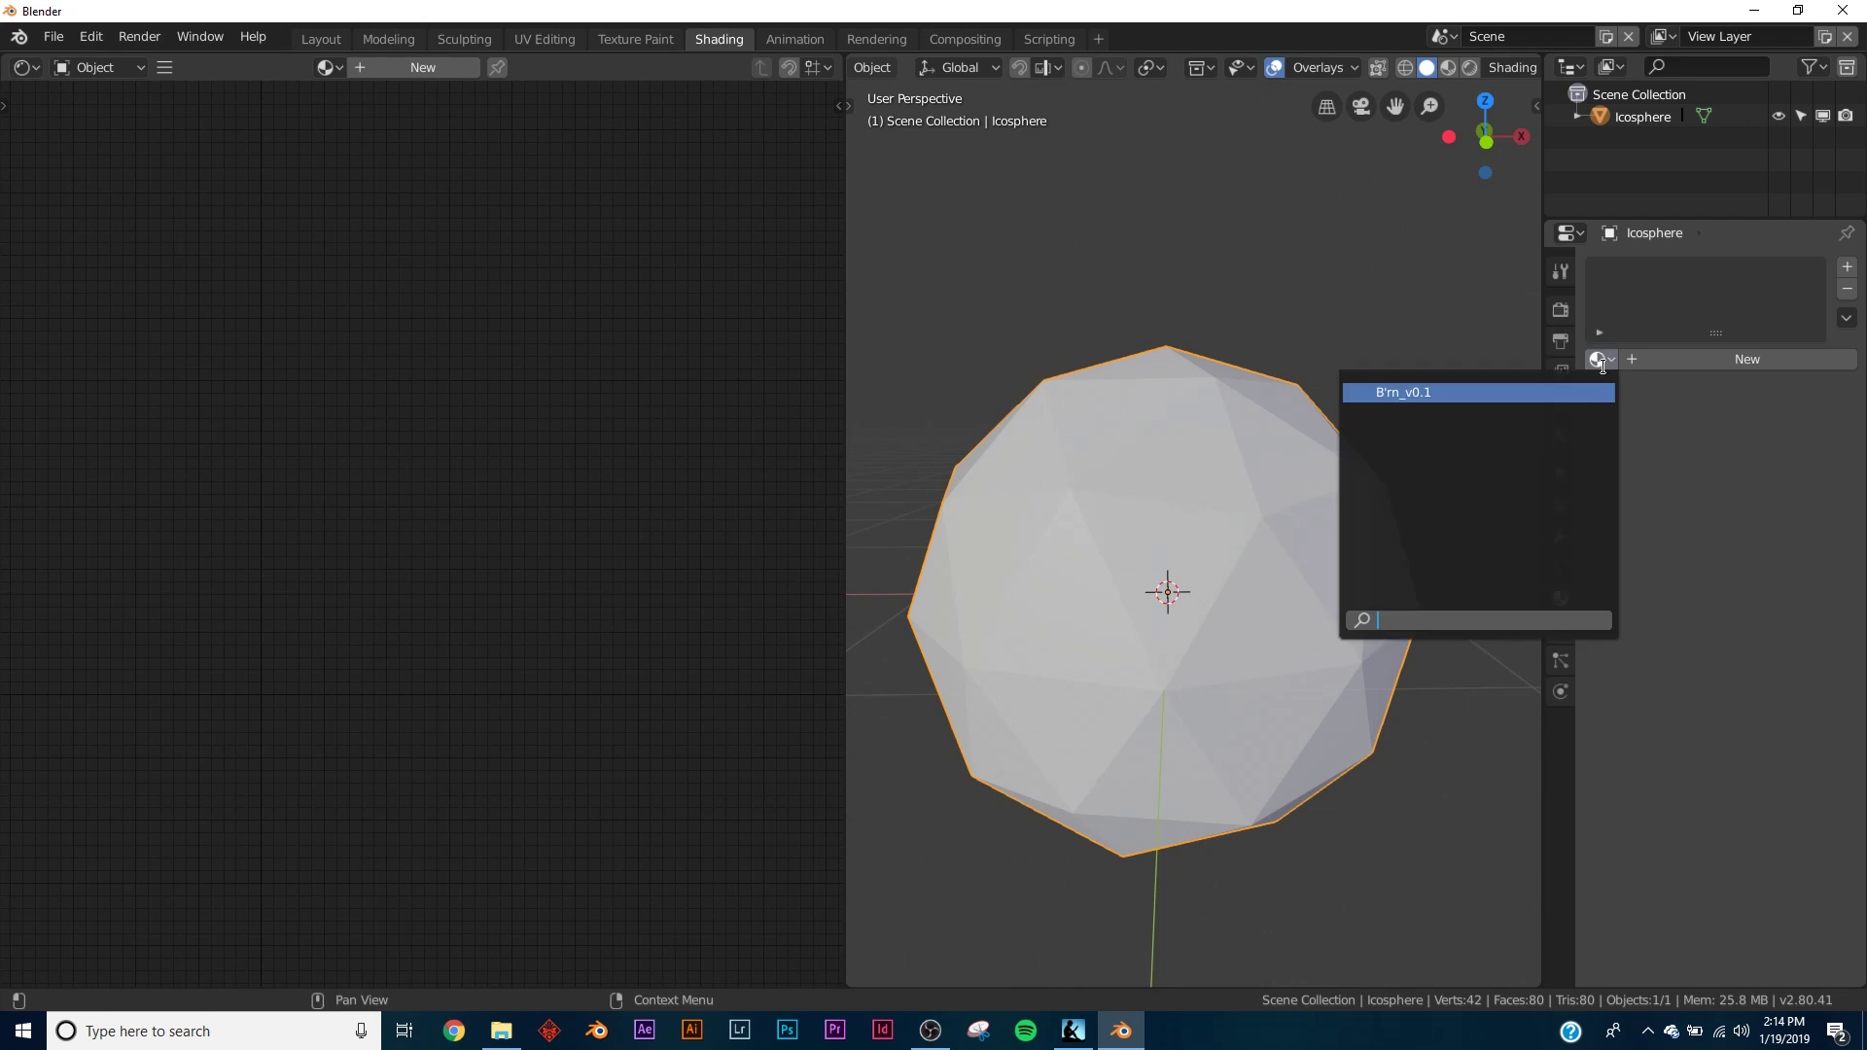
pyautogui.click(1507, 392)
pyautogui.press('Home')
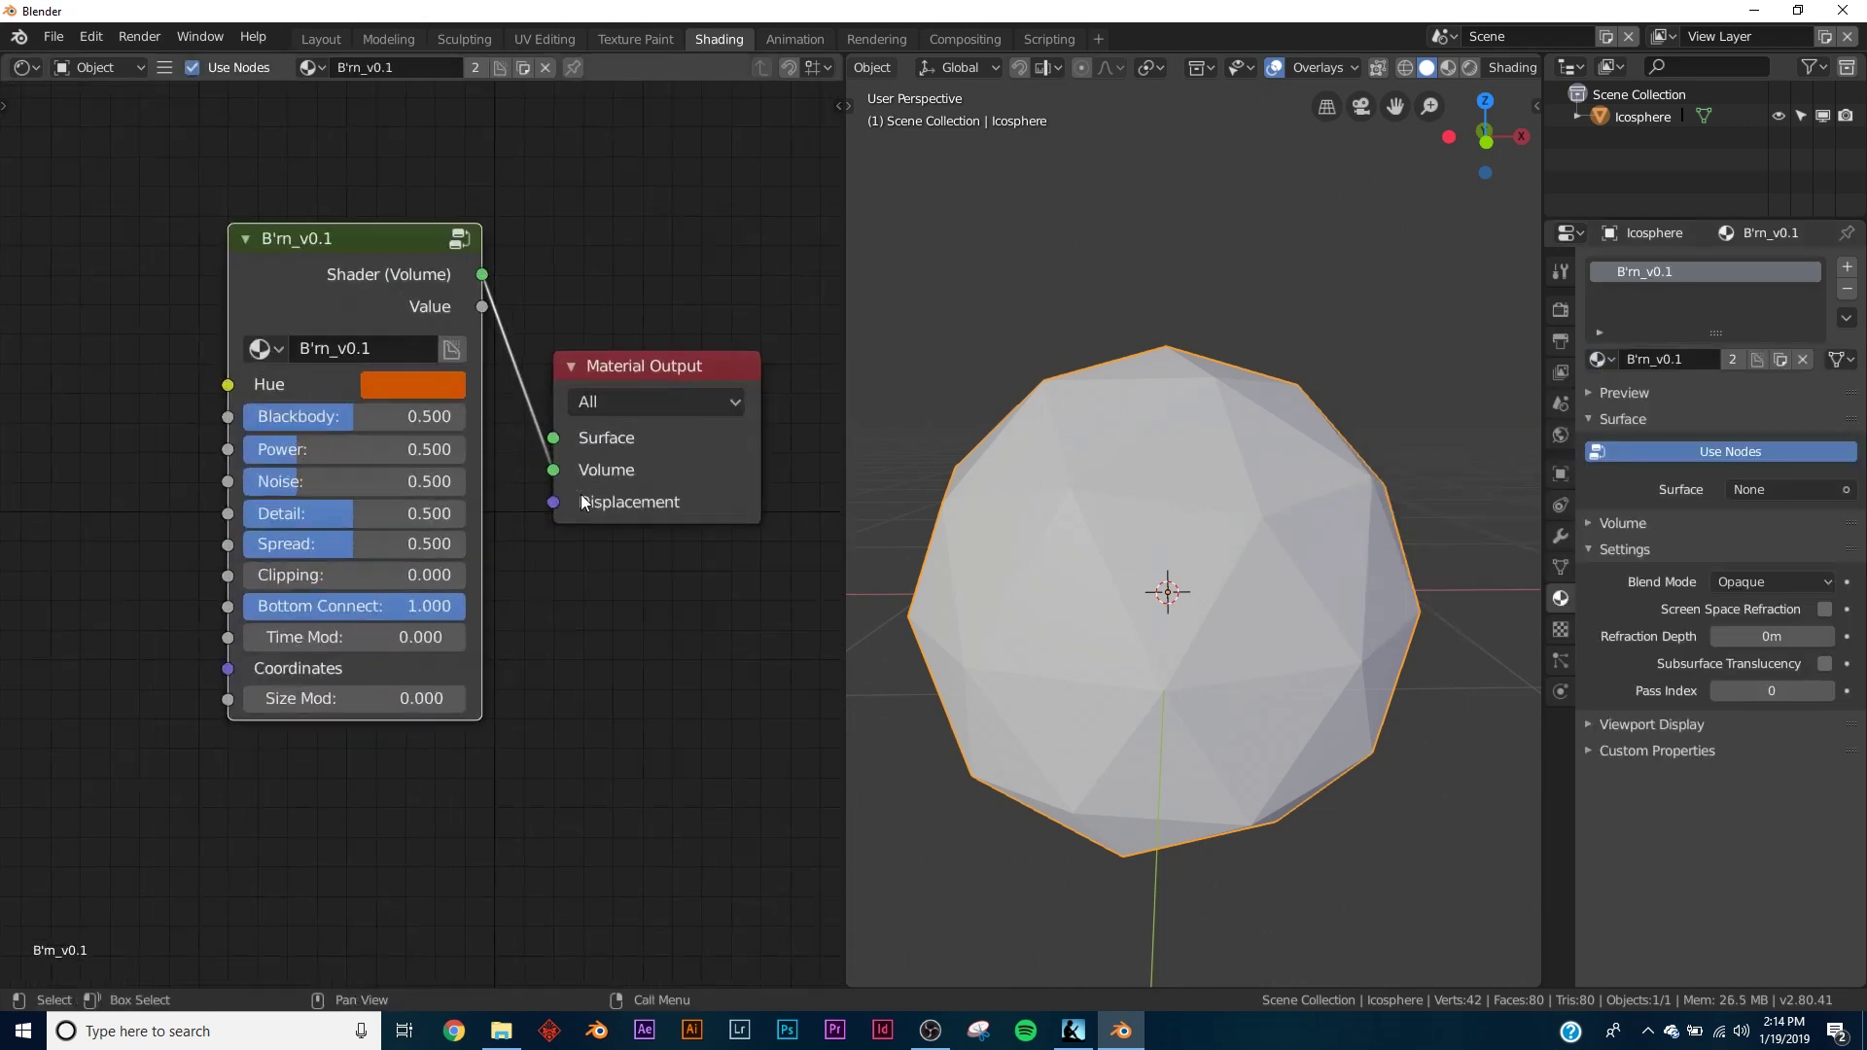
pyautogui.scroll(2, 586, 321)
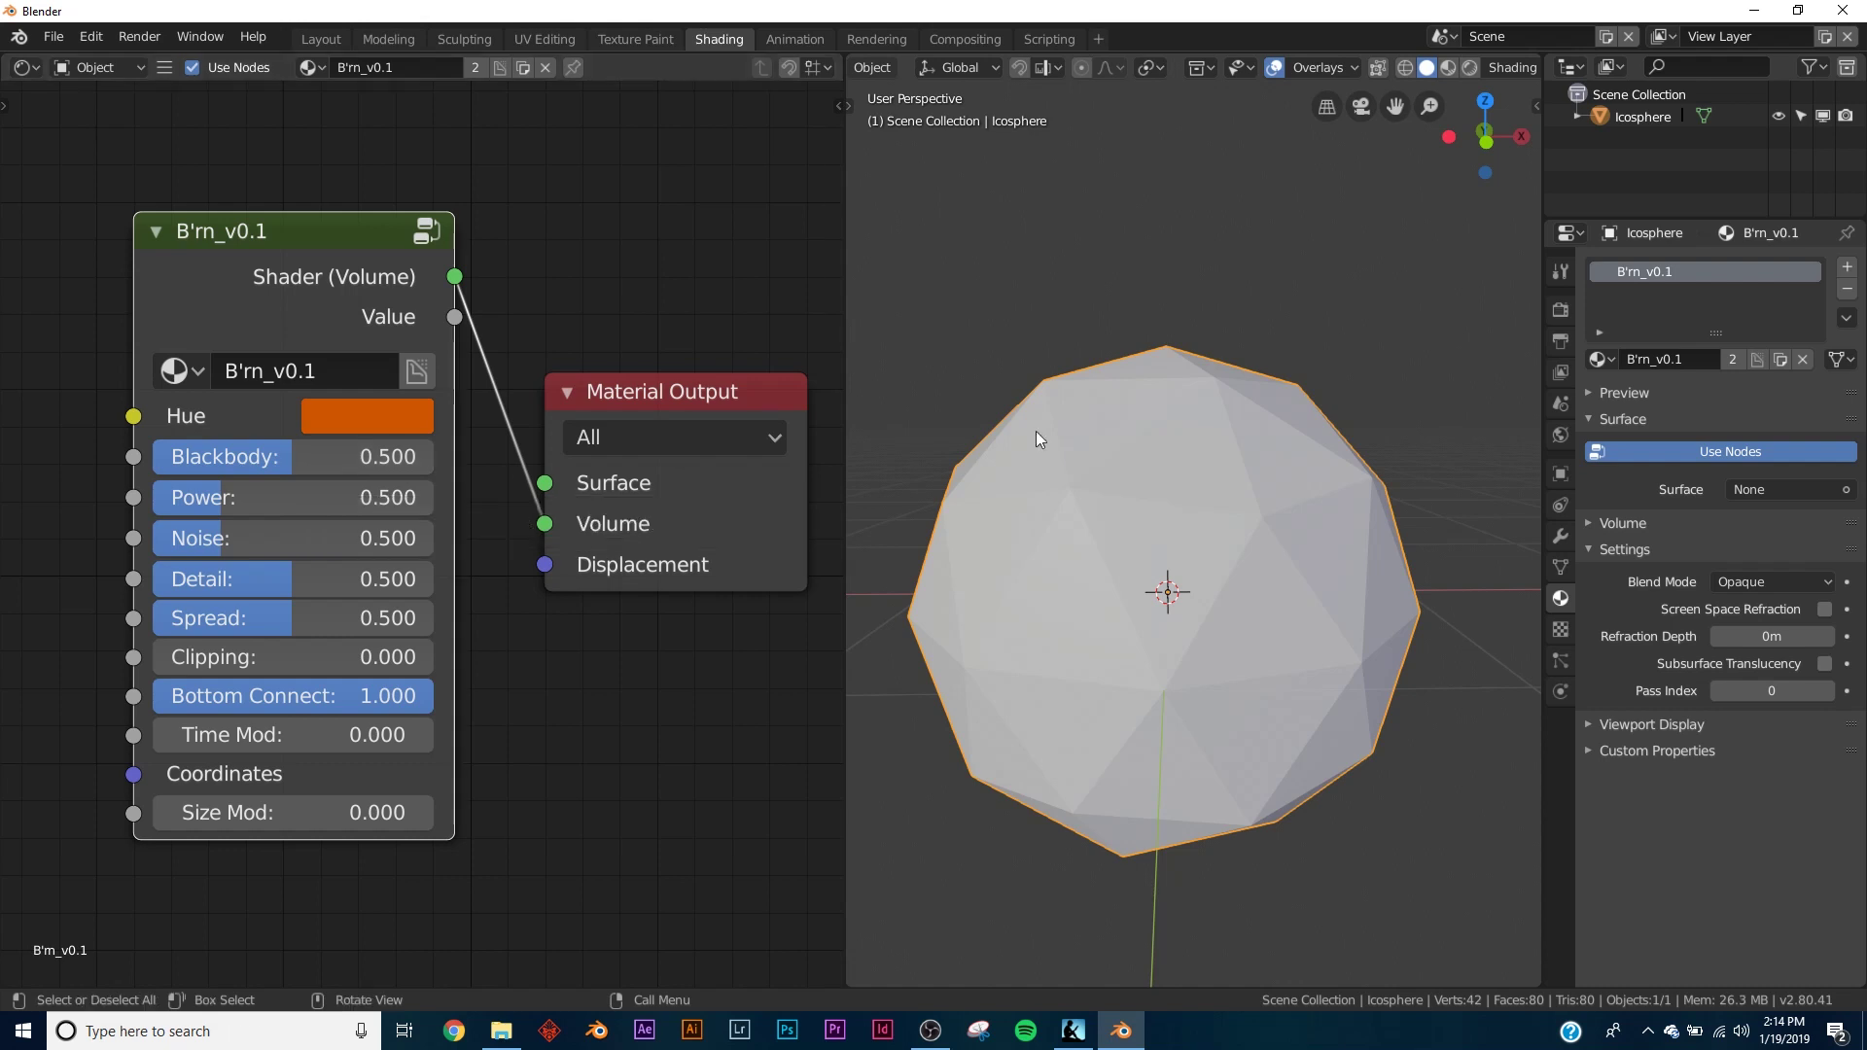
# - Switch the viewport to LookDev shading to preview the fire
pyautogui.press('z')
pyautogui.click(1188, 653)
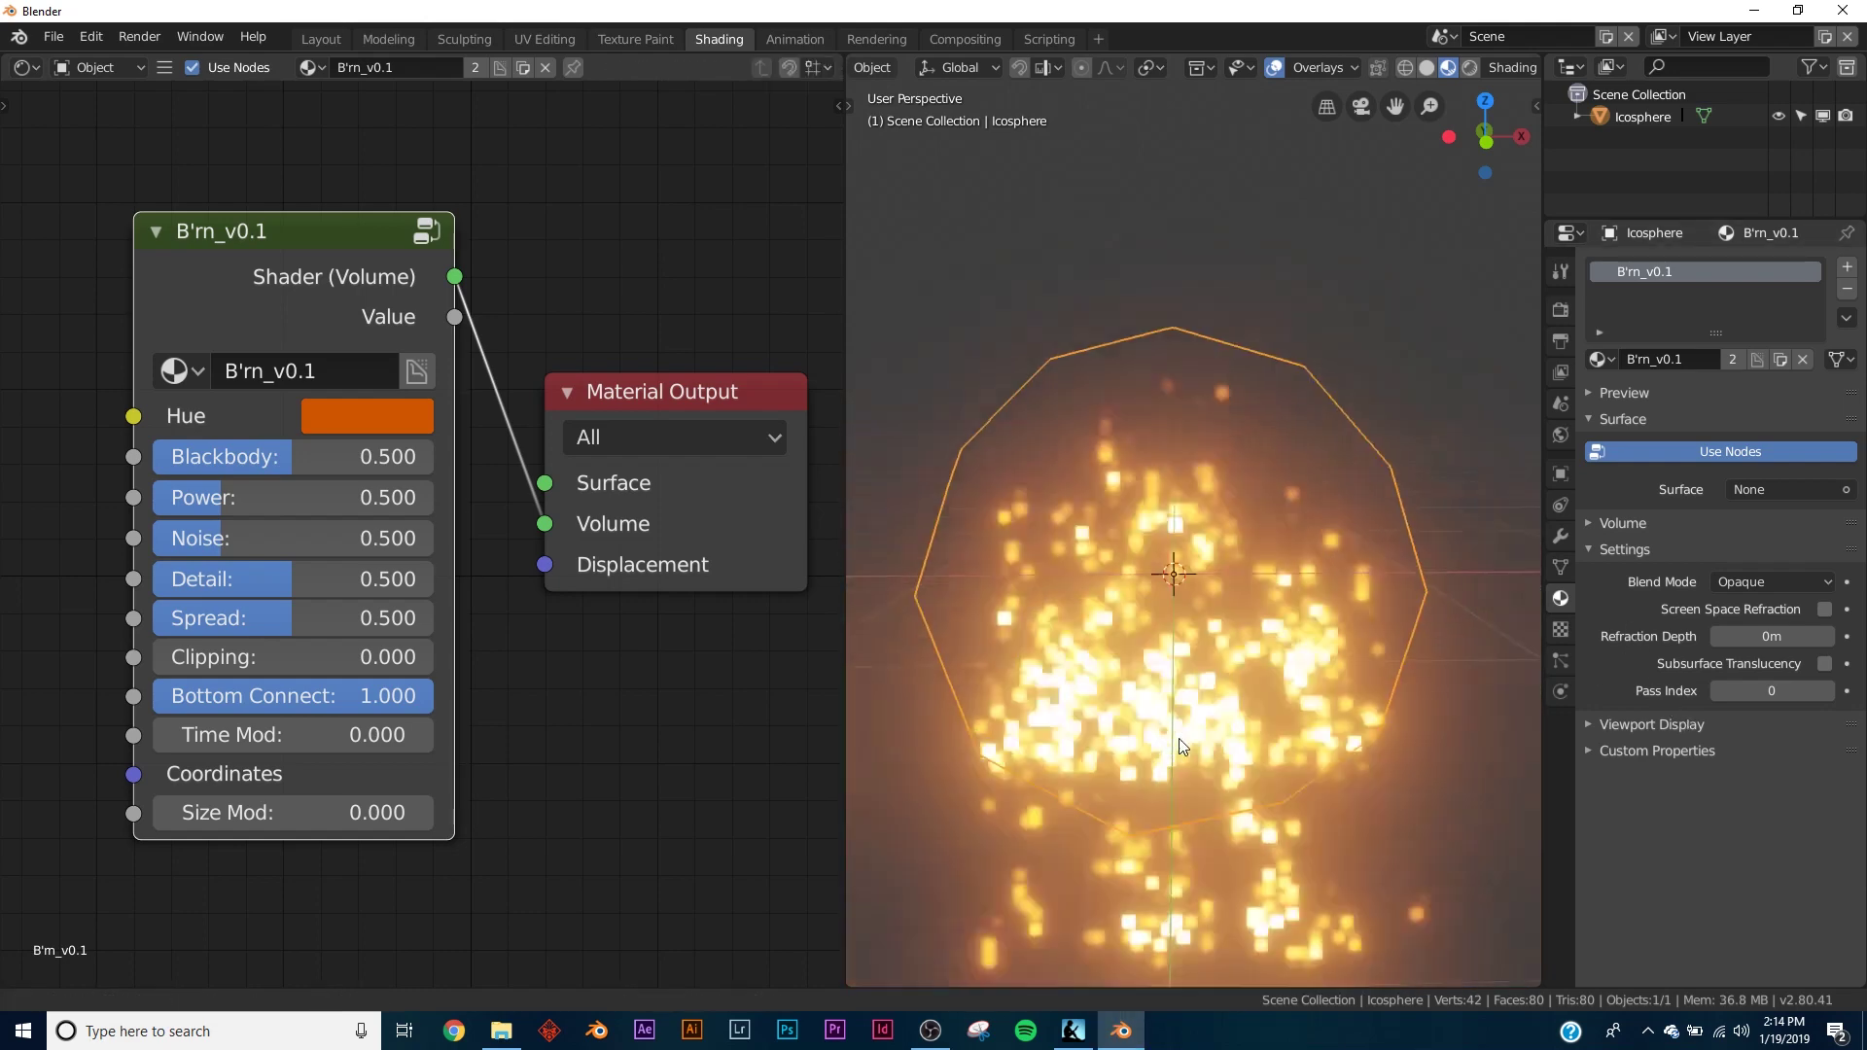
pyautogui.keyDown('shift'); pyautogui.moveTo(1139, 761); pyautogui.dragTo(1184, 705, button='middle'); pyautogui.keyUp('shift')
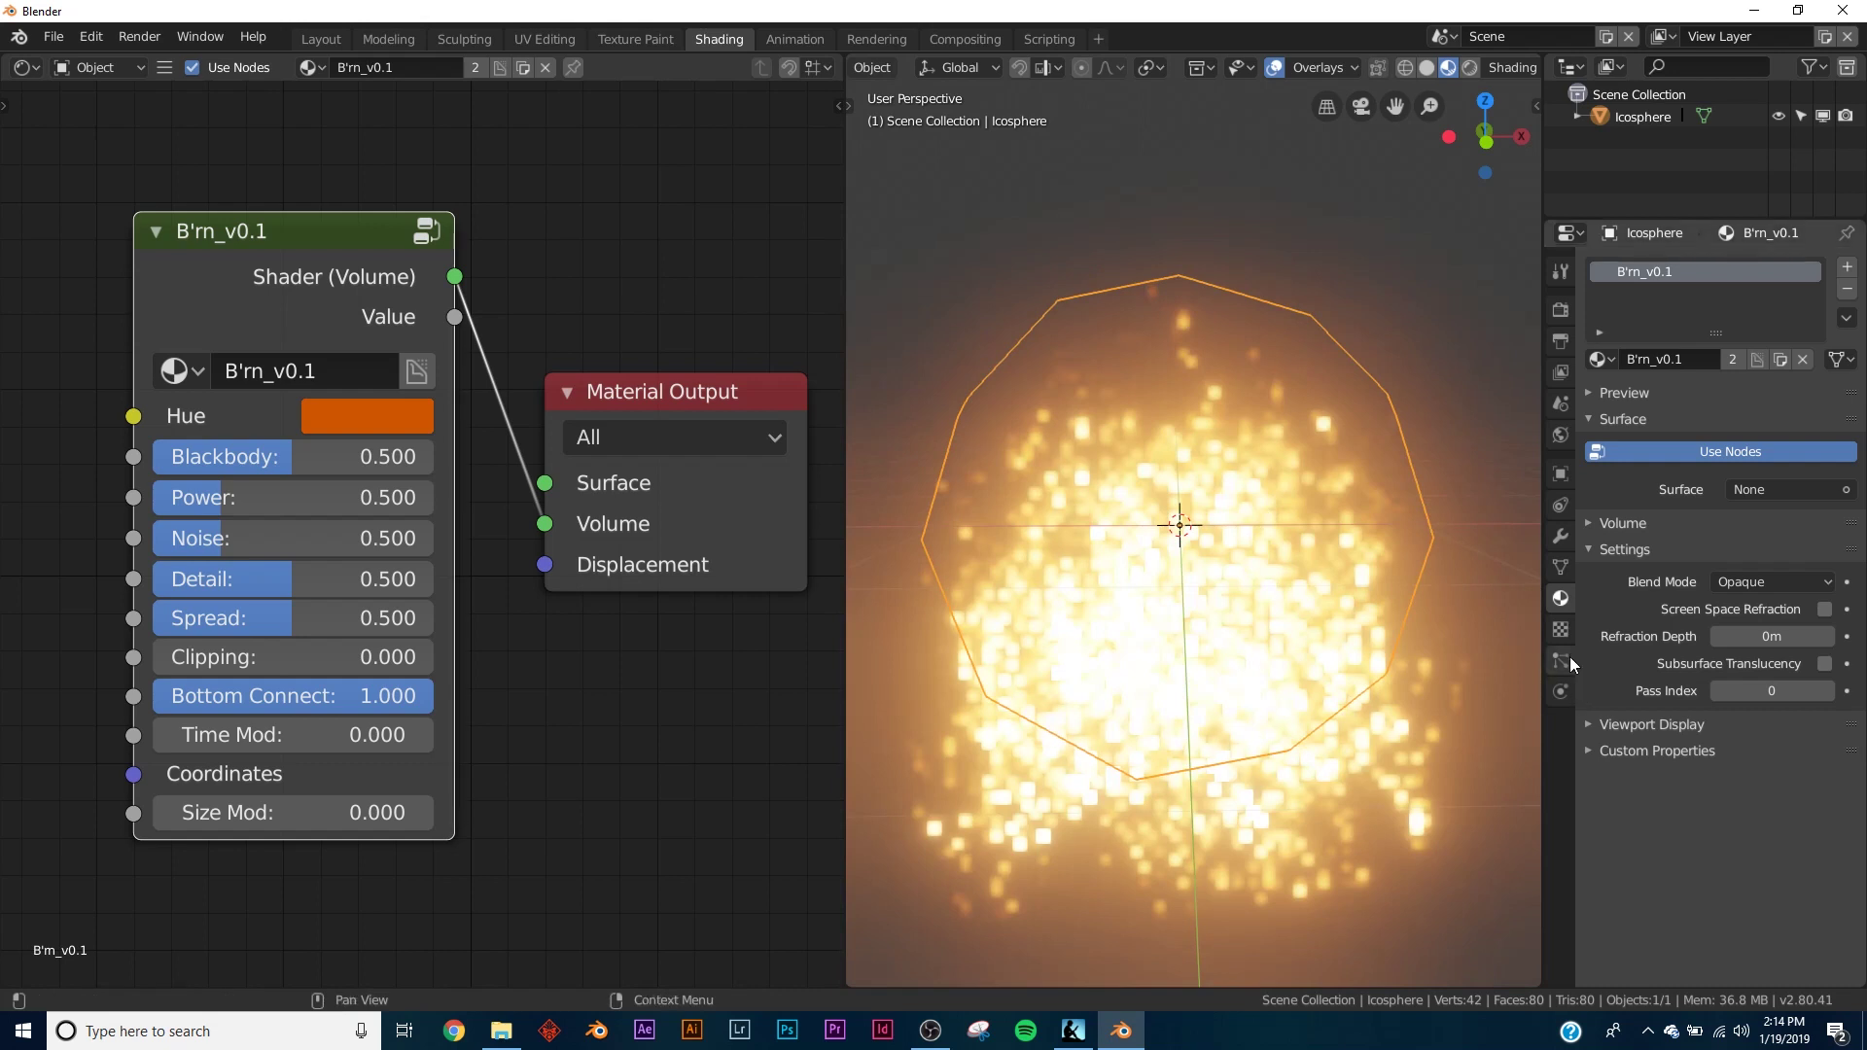
# - Set Eevee's Volumetric tile size to 2px after briefly comparing it with 4px
pyautogui.click(1560, 310)
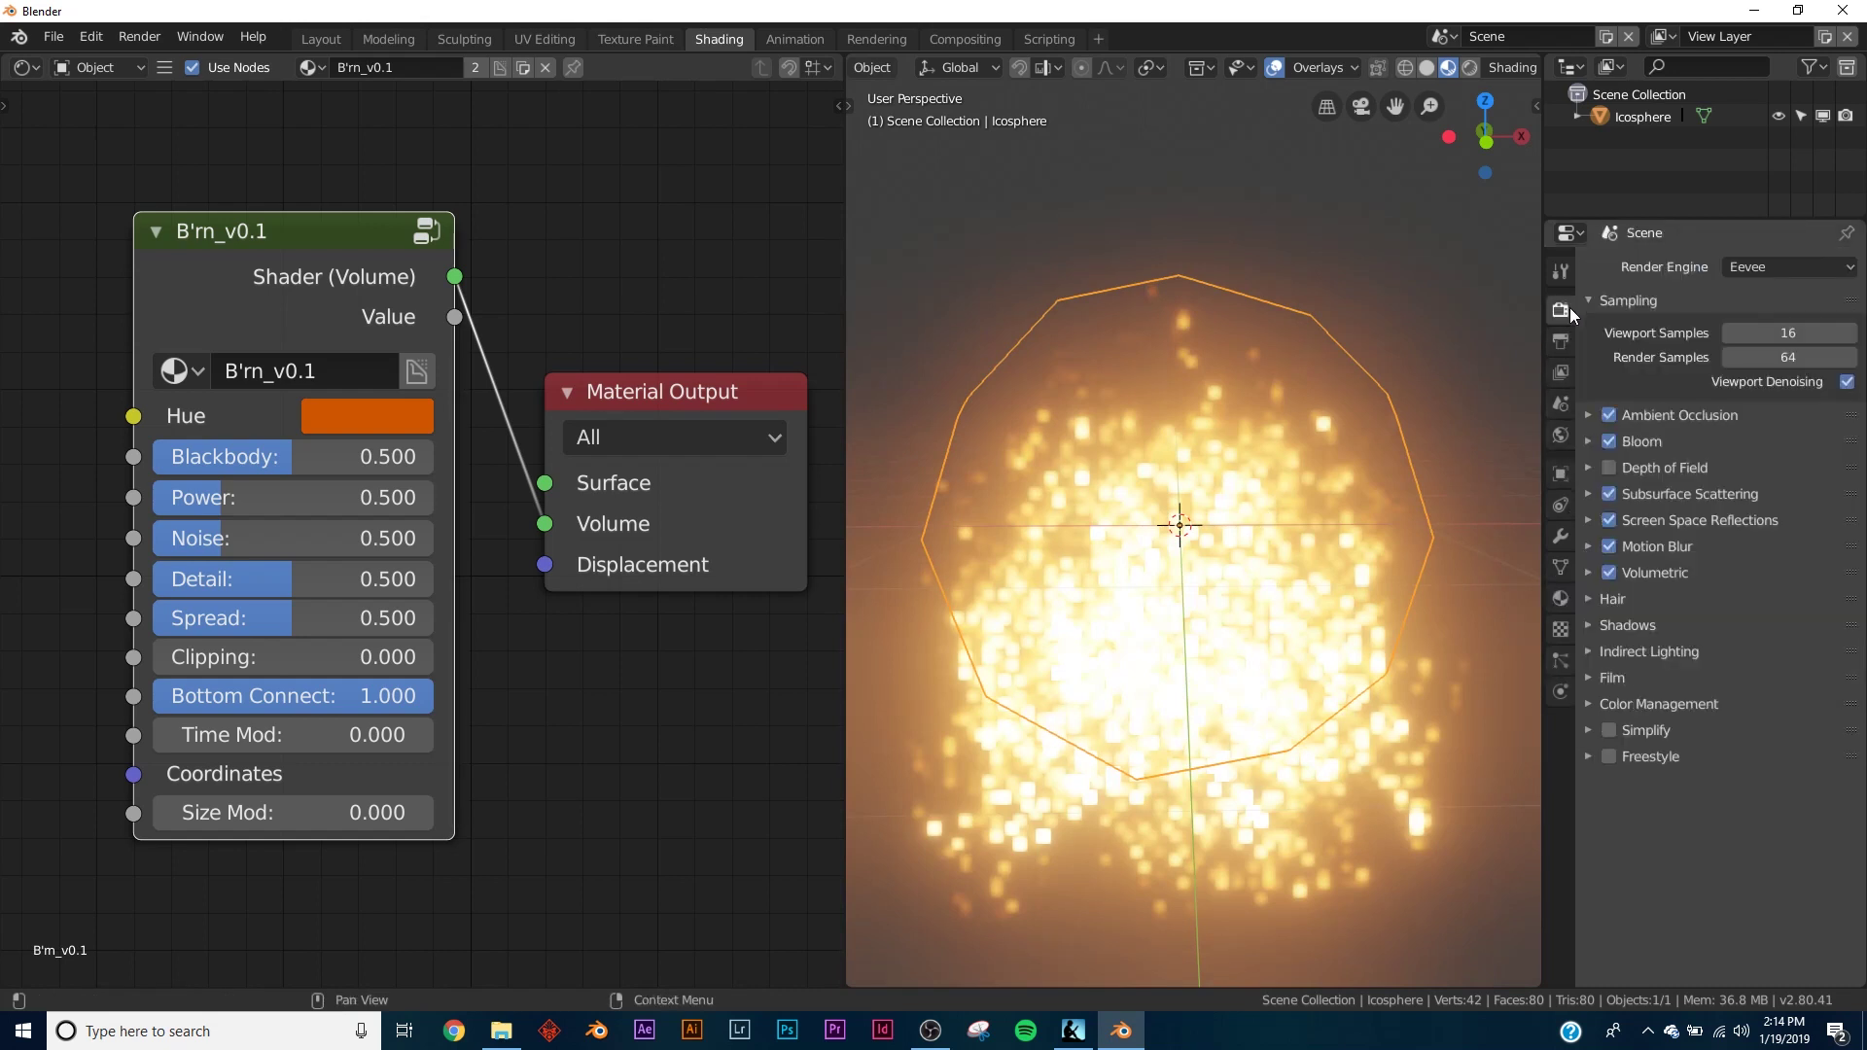
pyautogui.click(1654, 571)
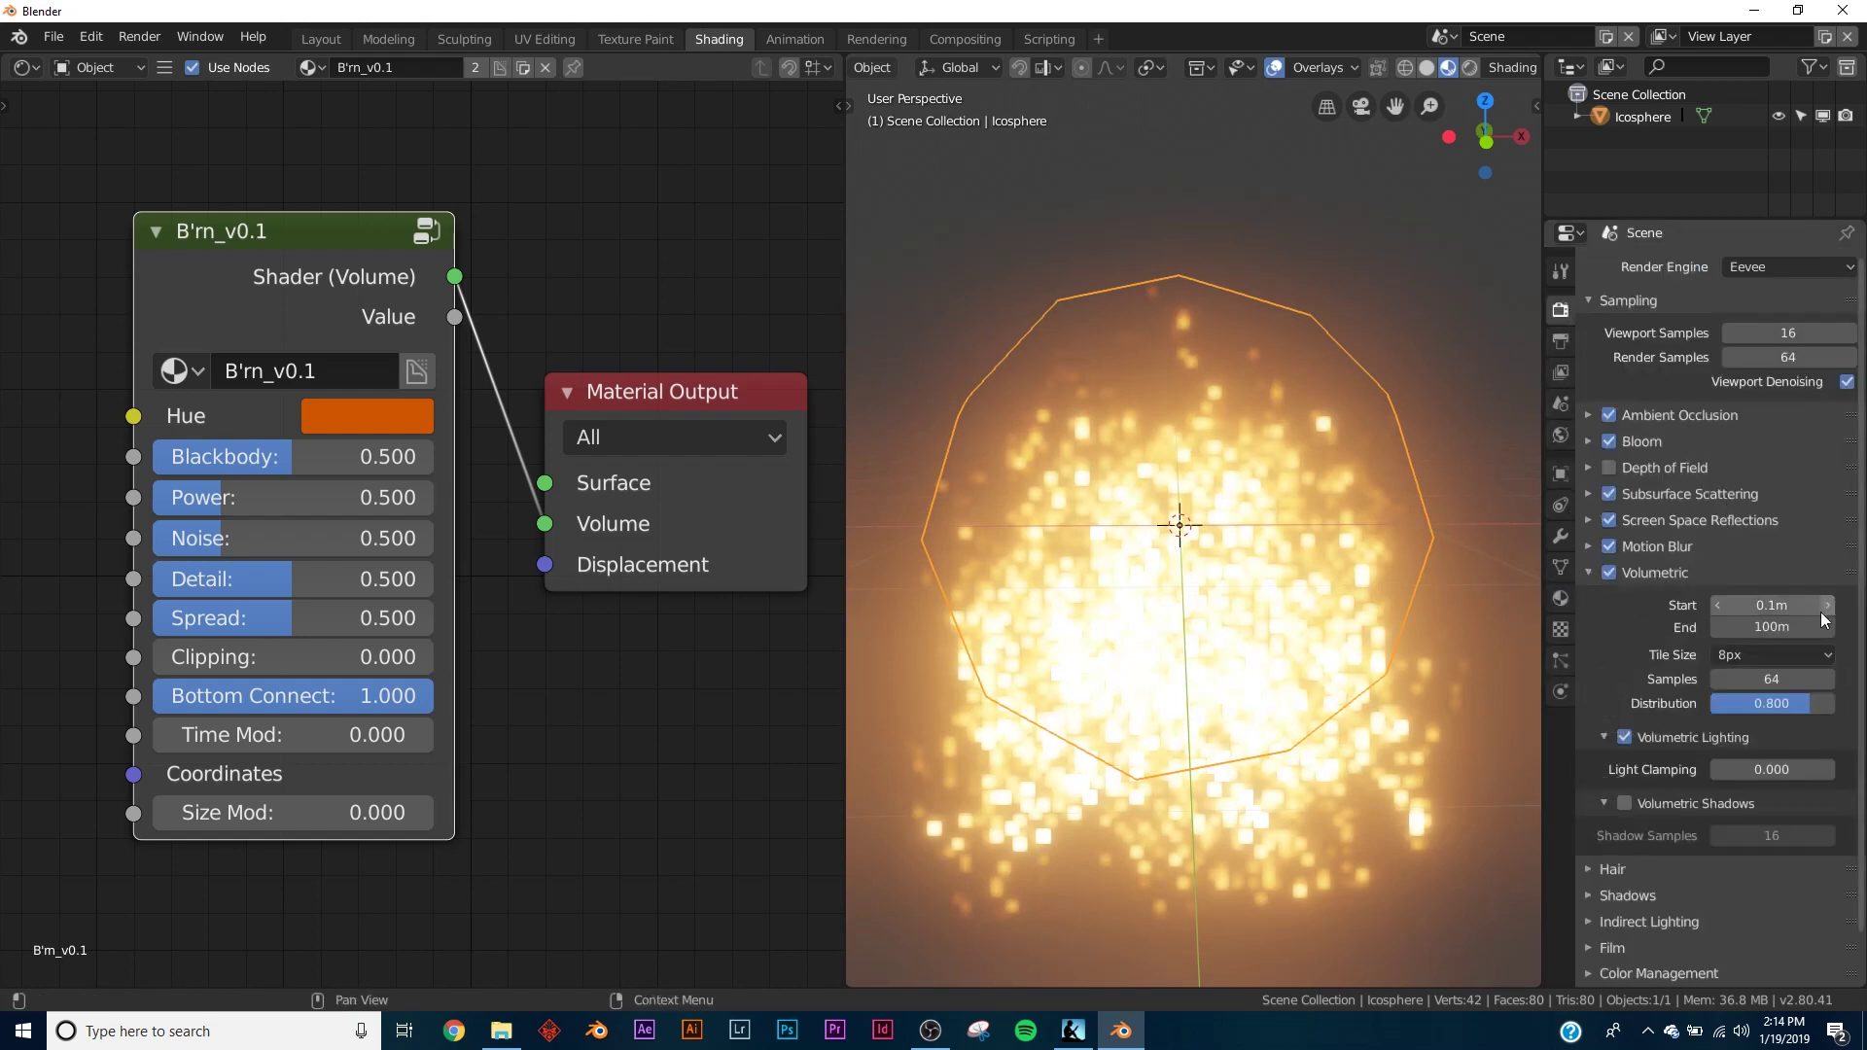
pyautogui.click(1733, 654)
pyautogui.click(1736, 630)
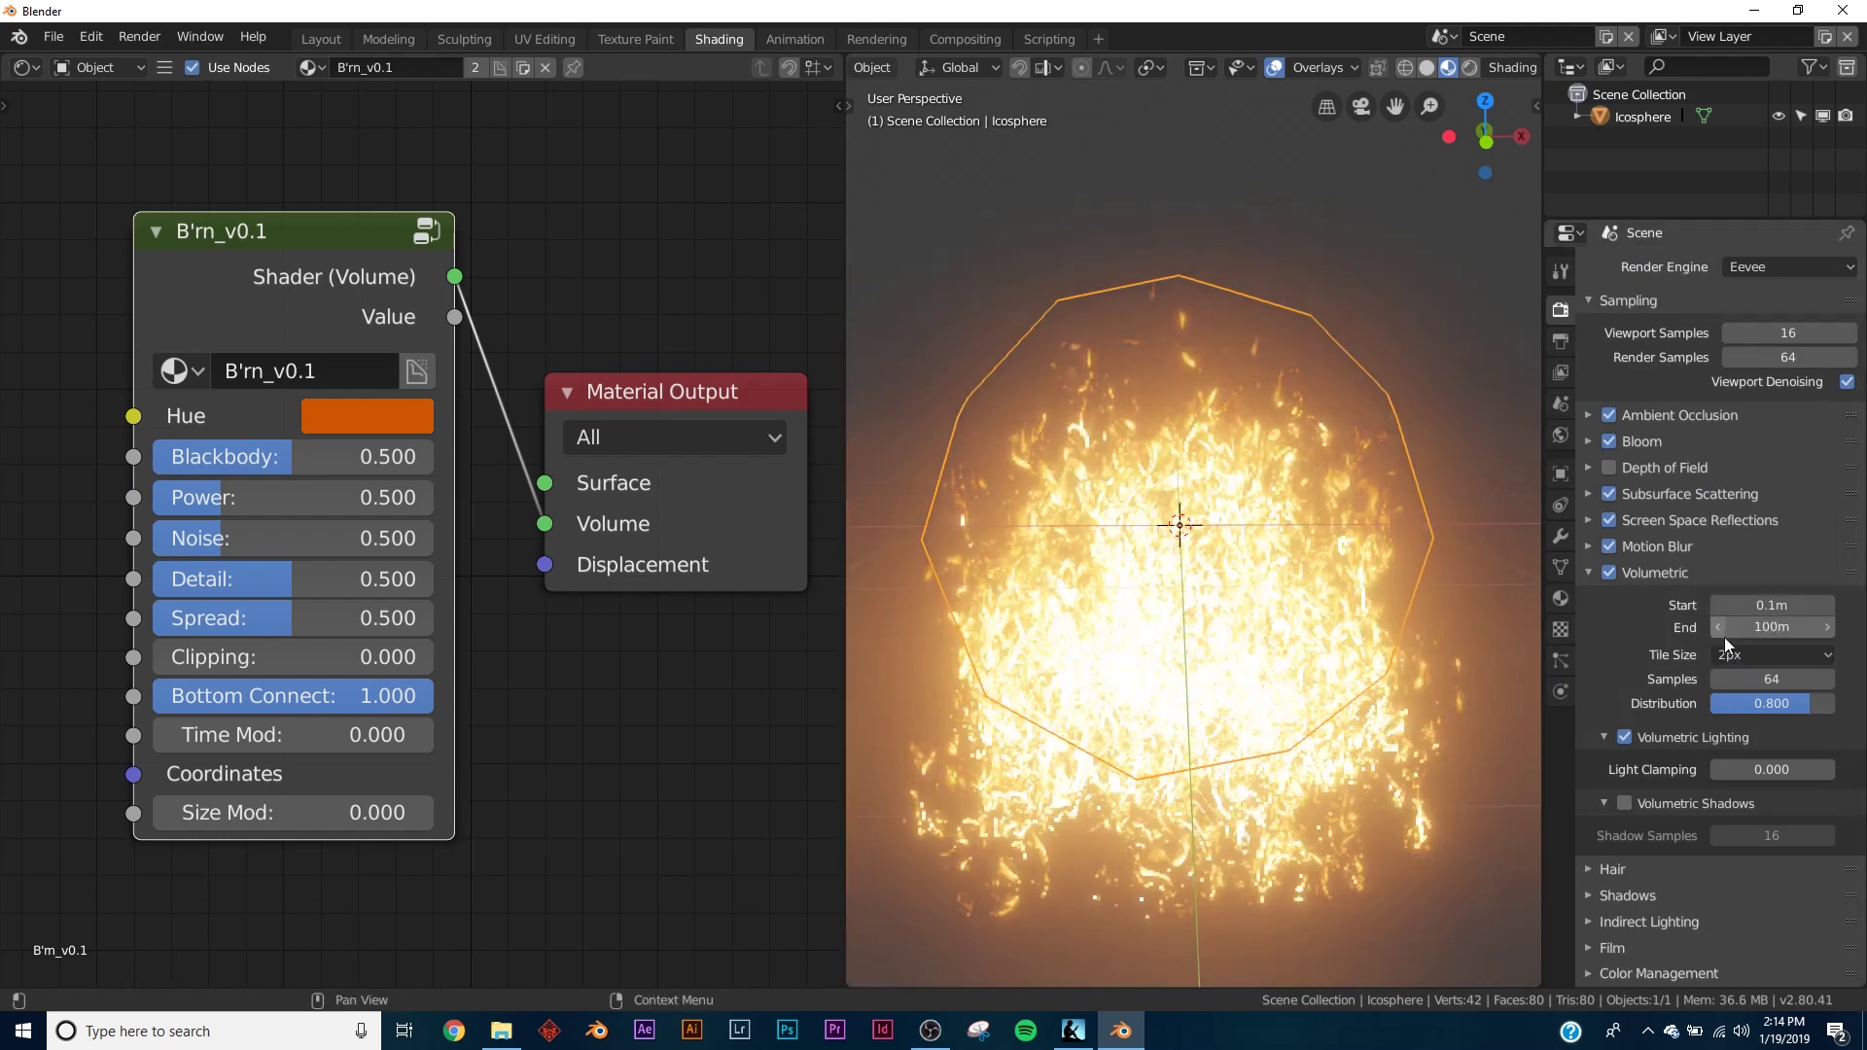
pyautogui.click(1764, 657)
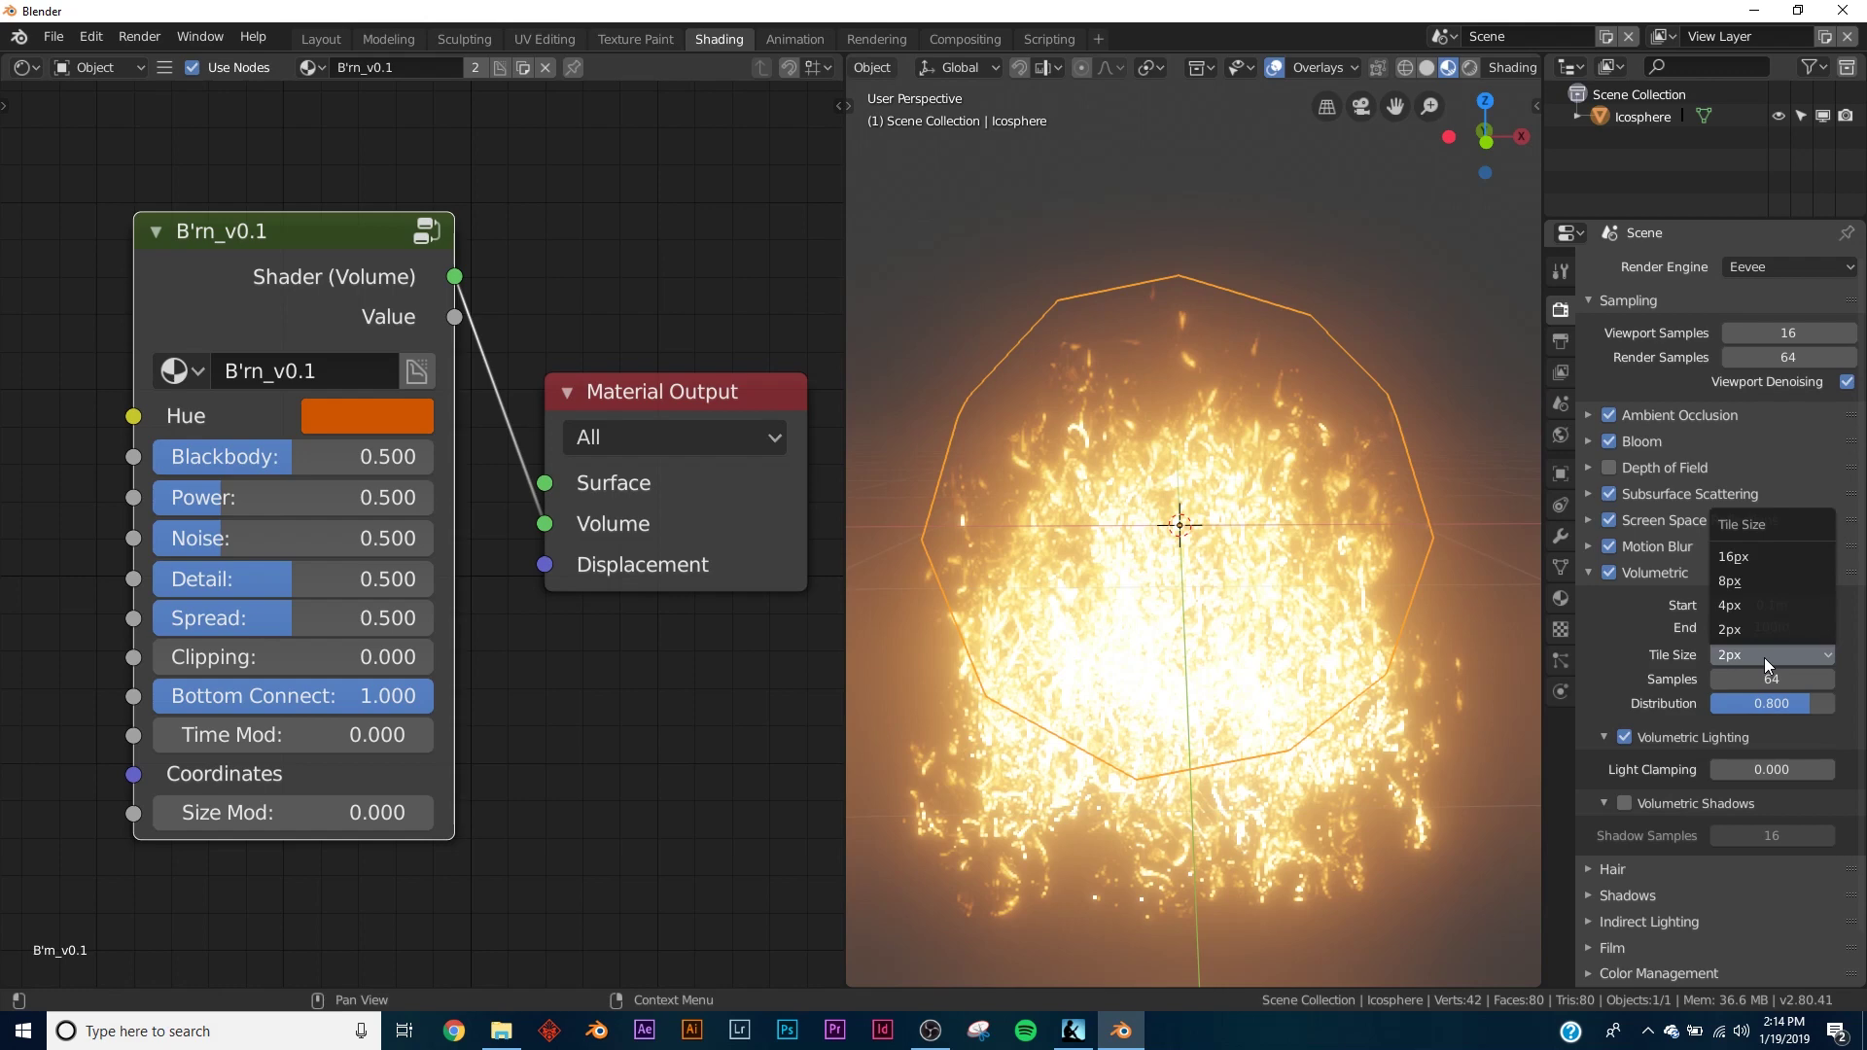
pyautogui.click(1747, 609)
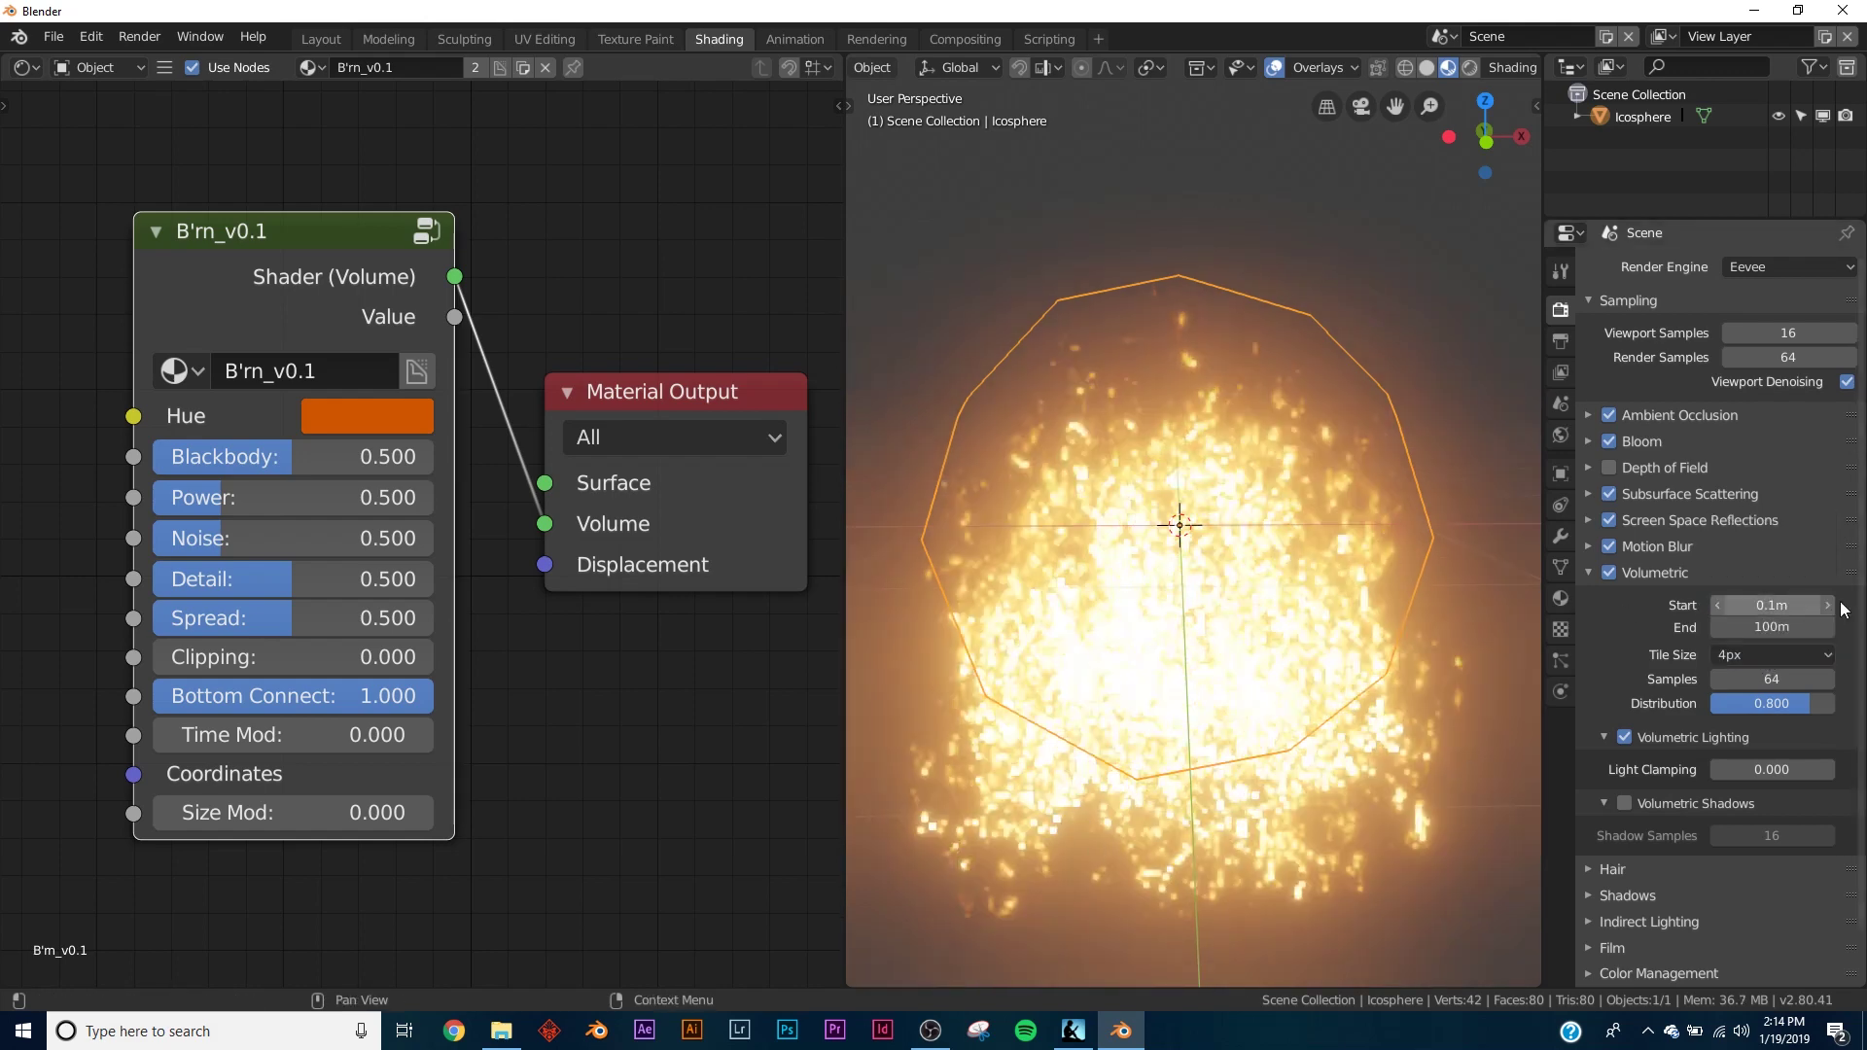
pyautogui.click(1787, 661)
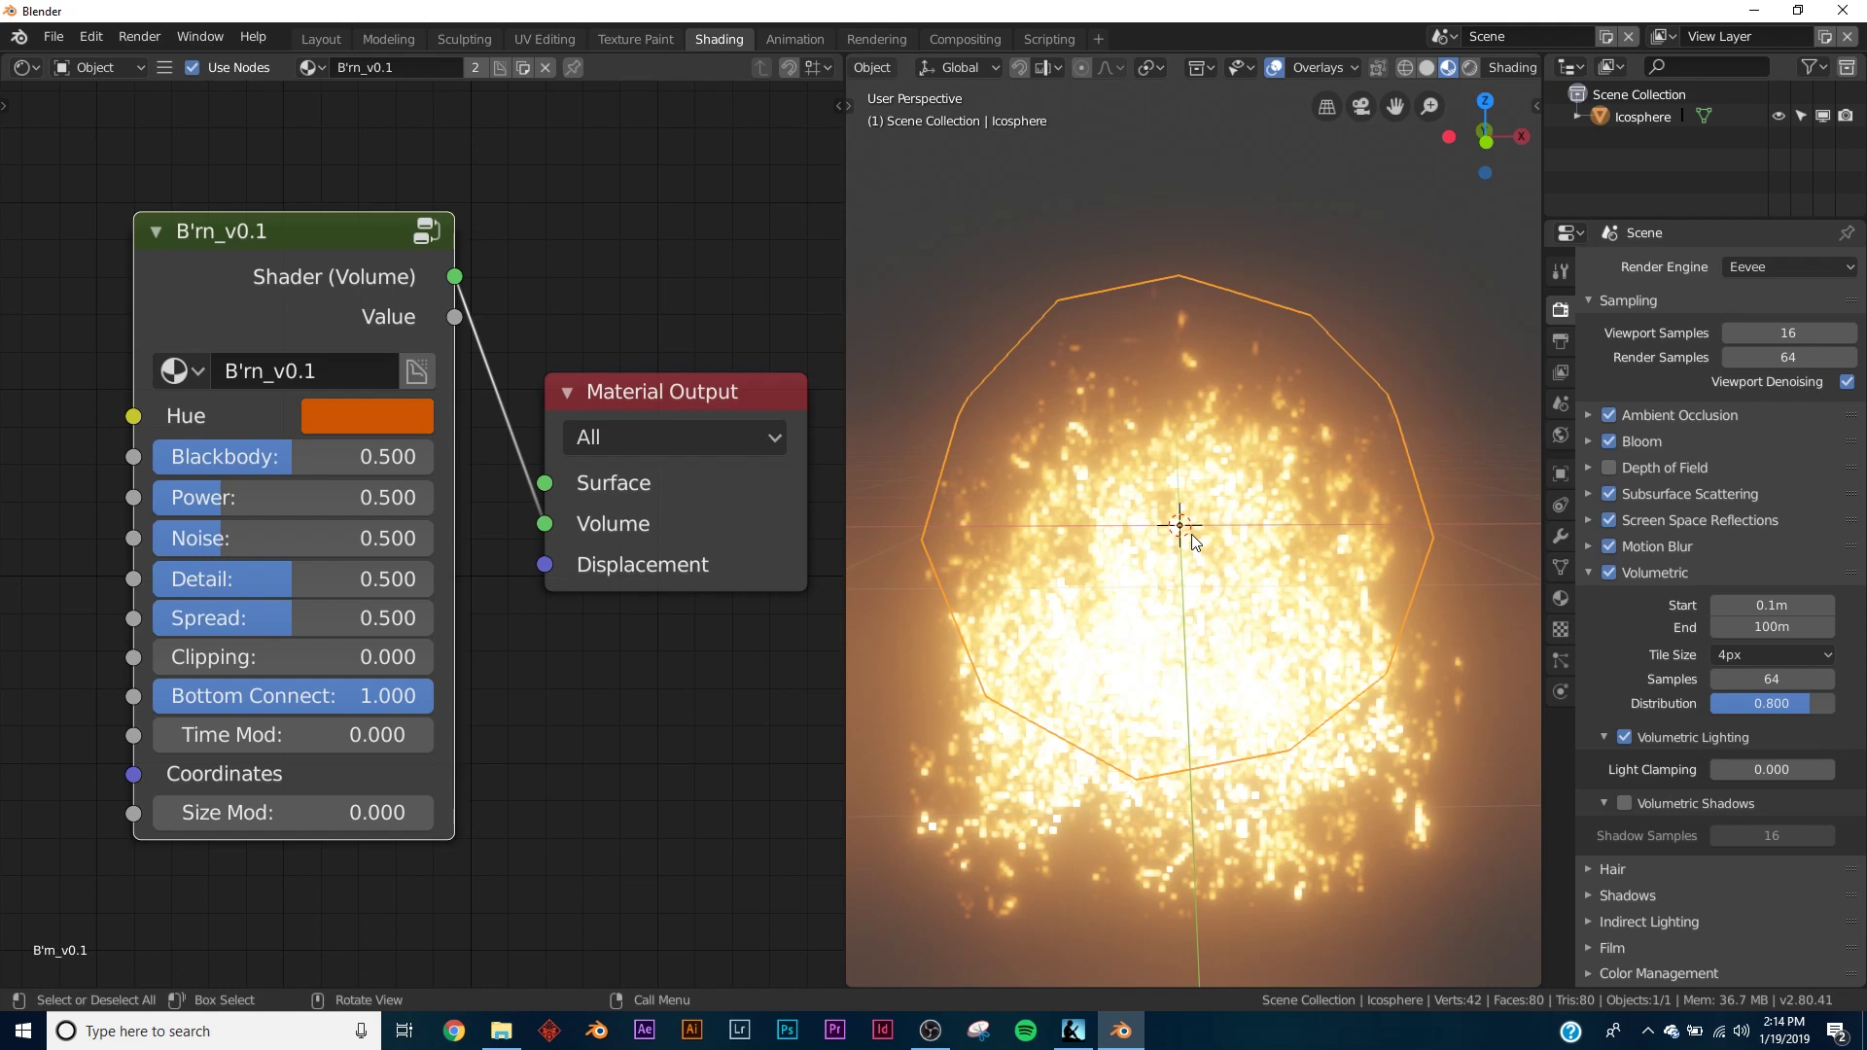
pyautogui.click(1772, 657)
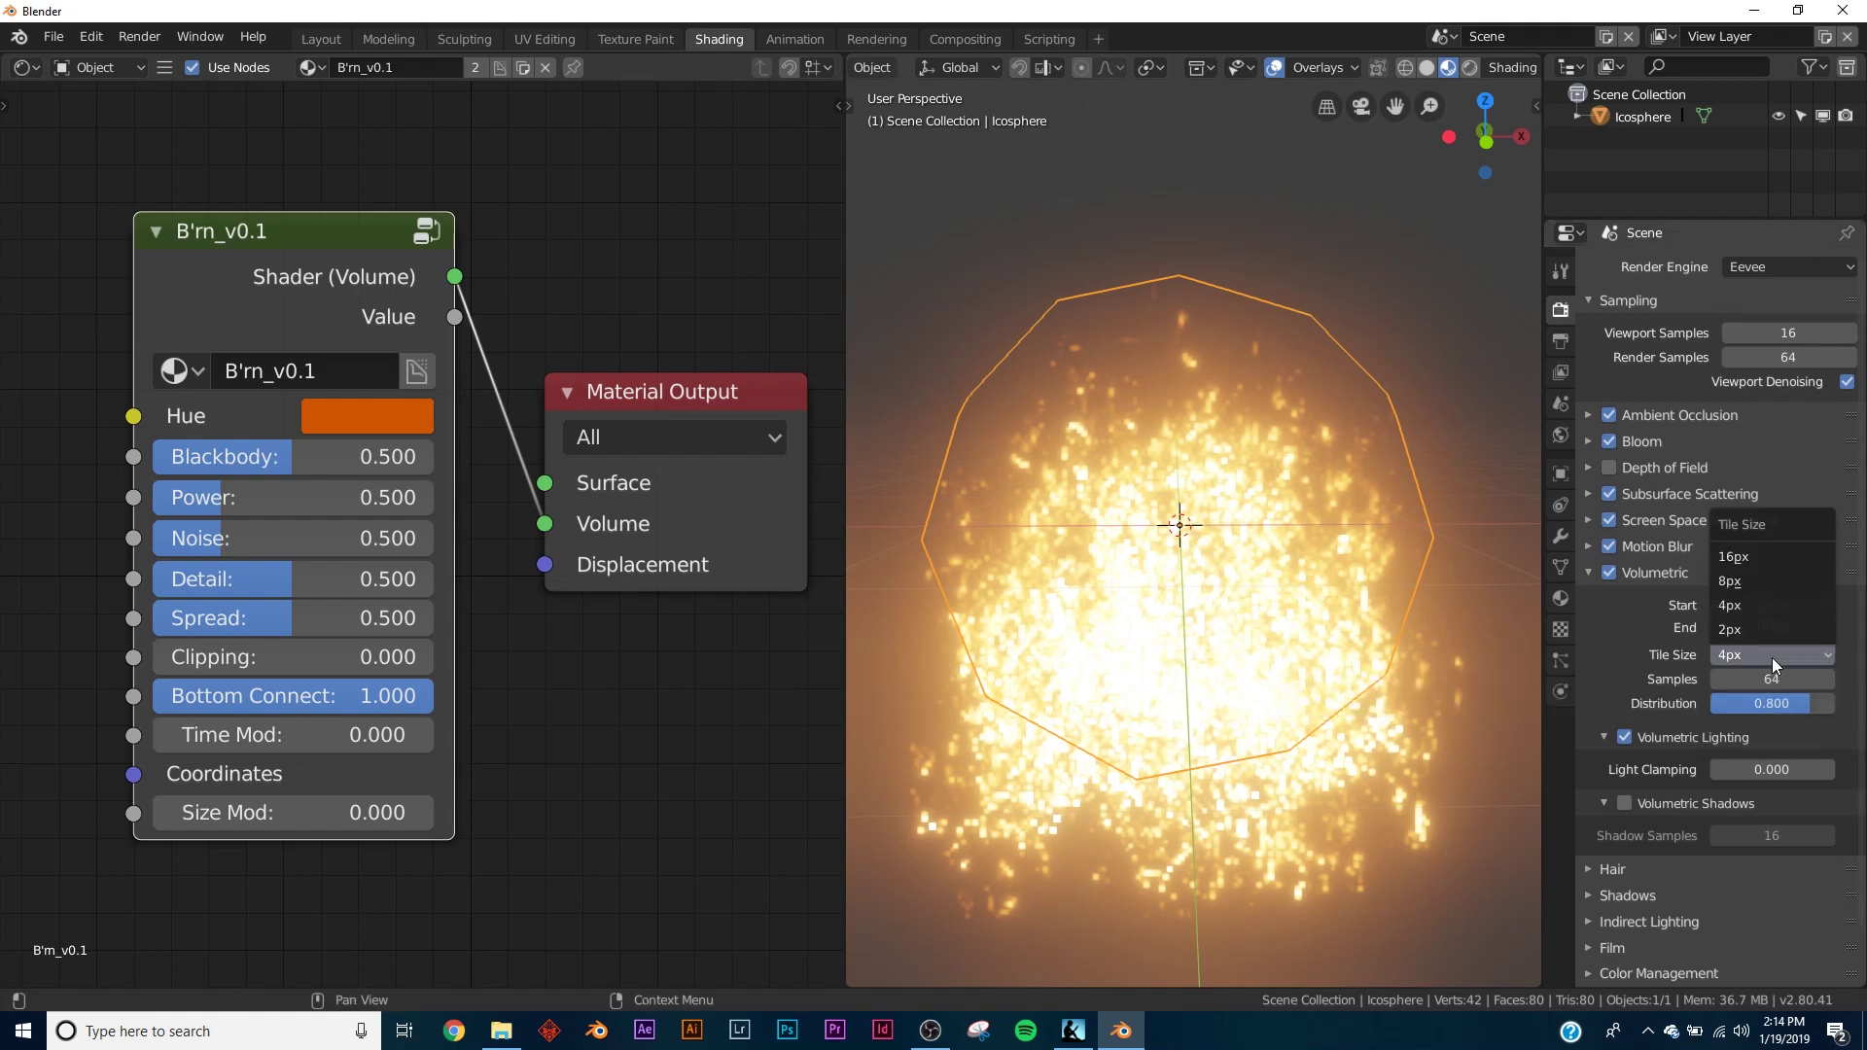
pyautogui.click(1760, 632)
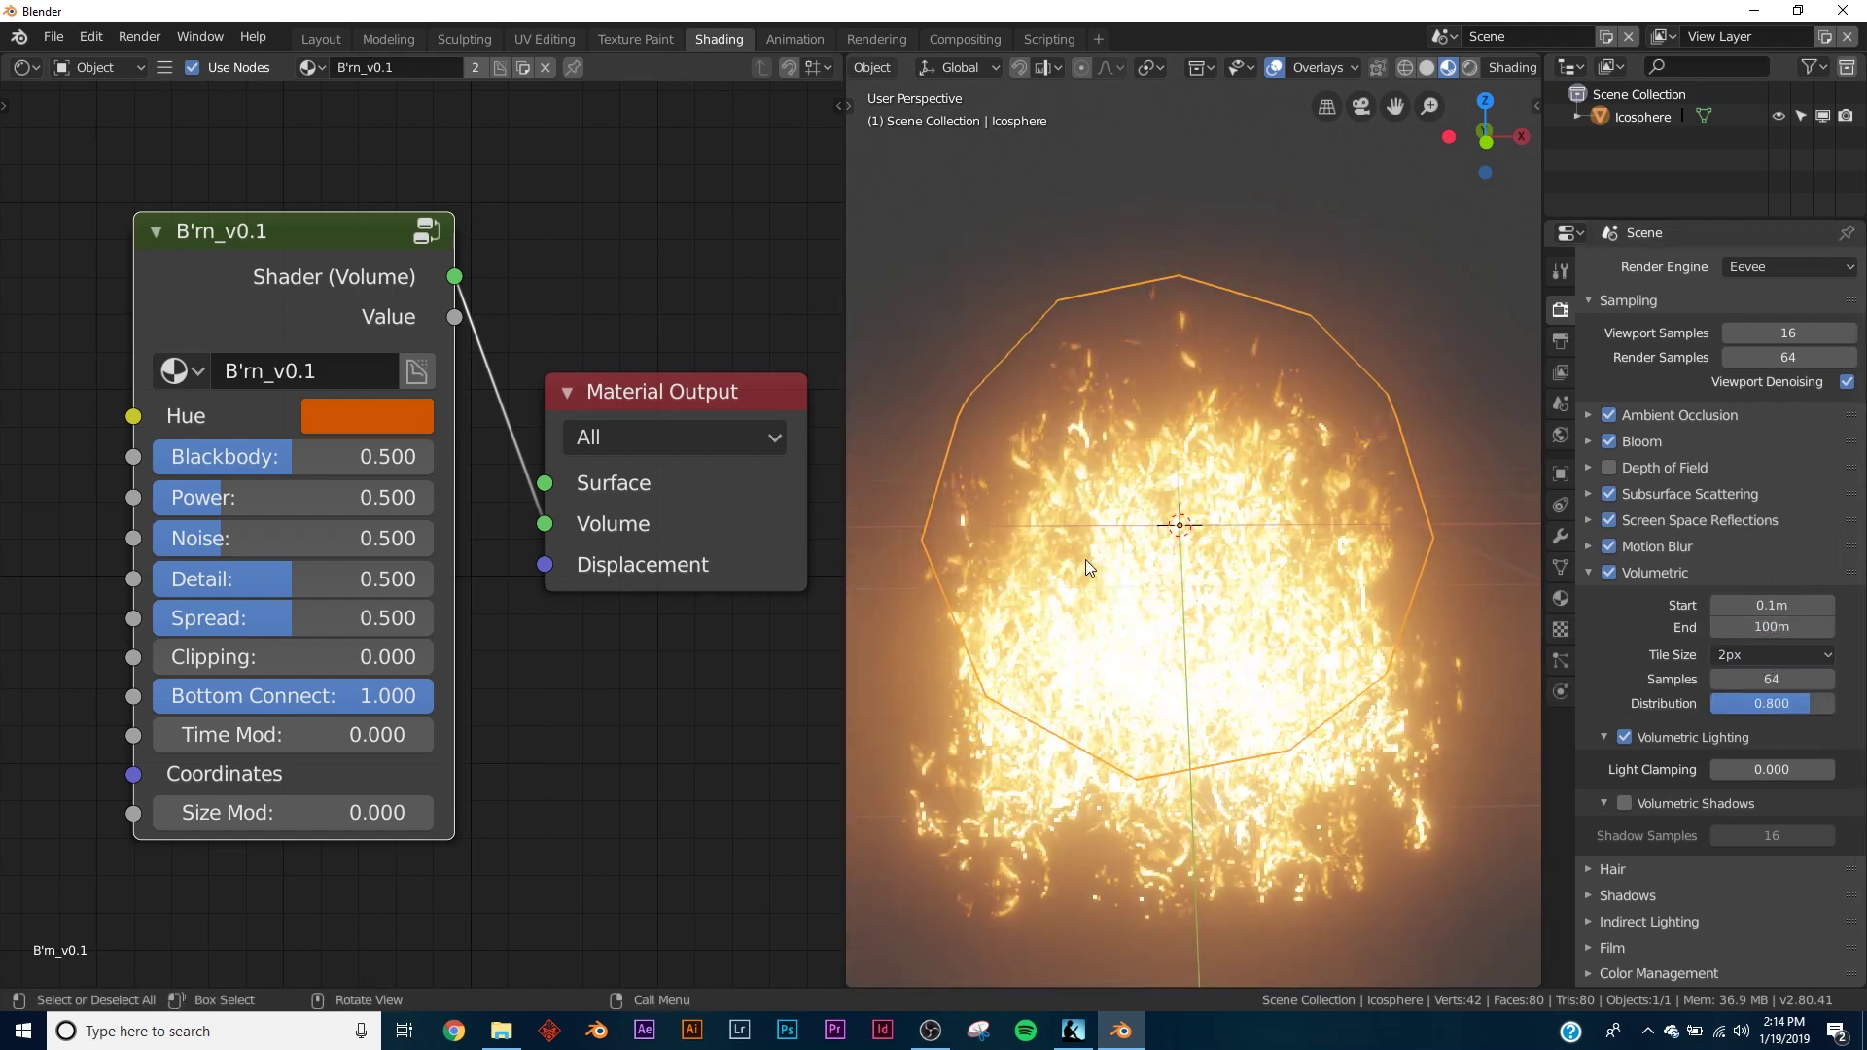
pyautogui.click(275, 815)
# - Set the B'rn node's Size Mod to 1
pyautogui.write('0.0')
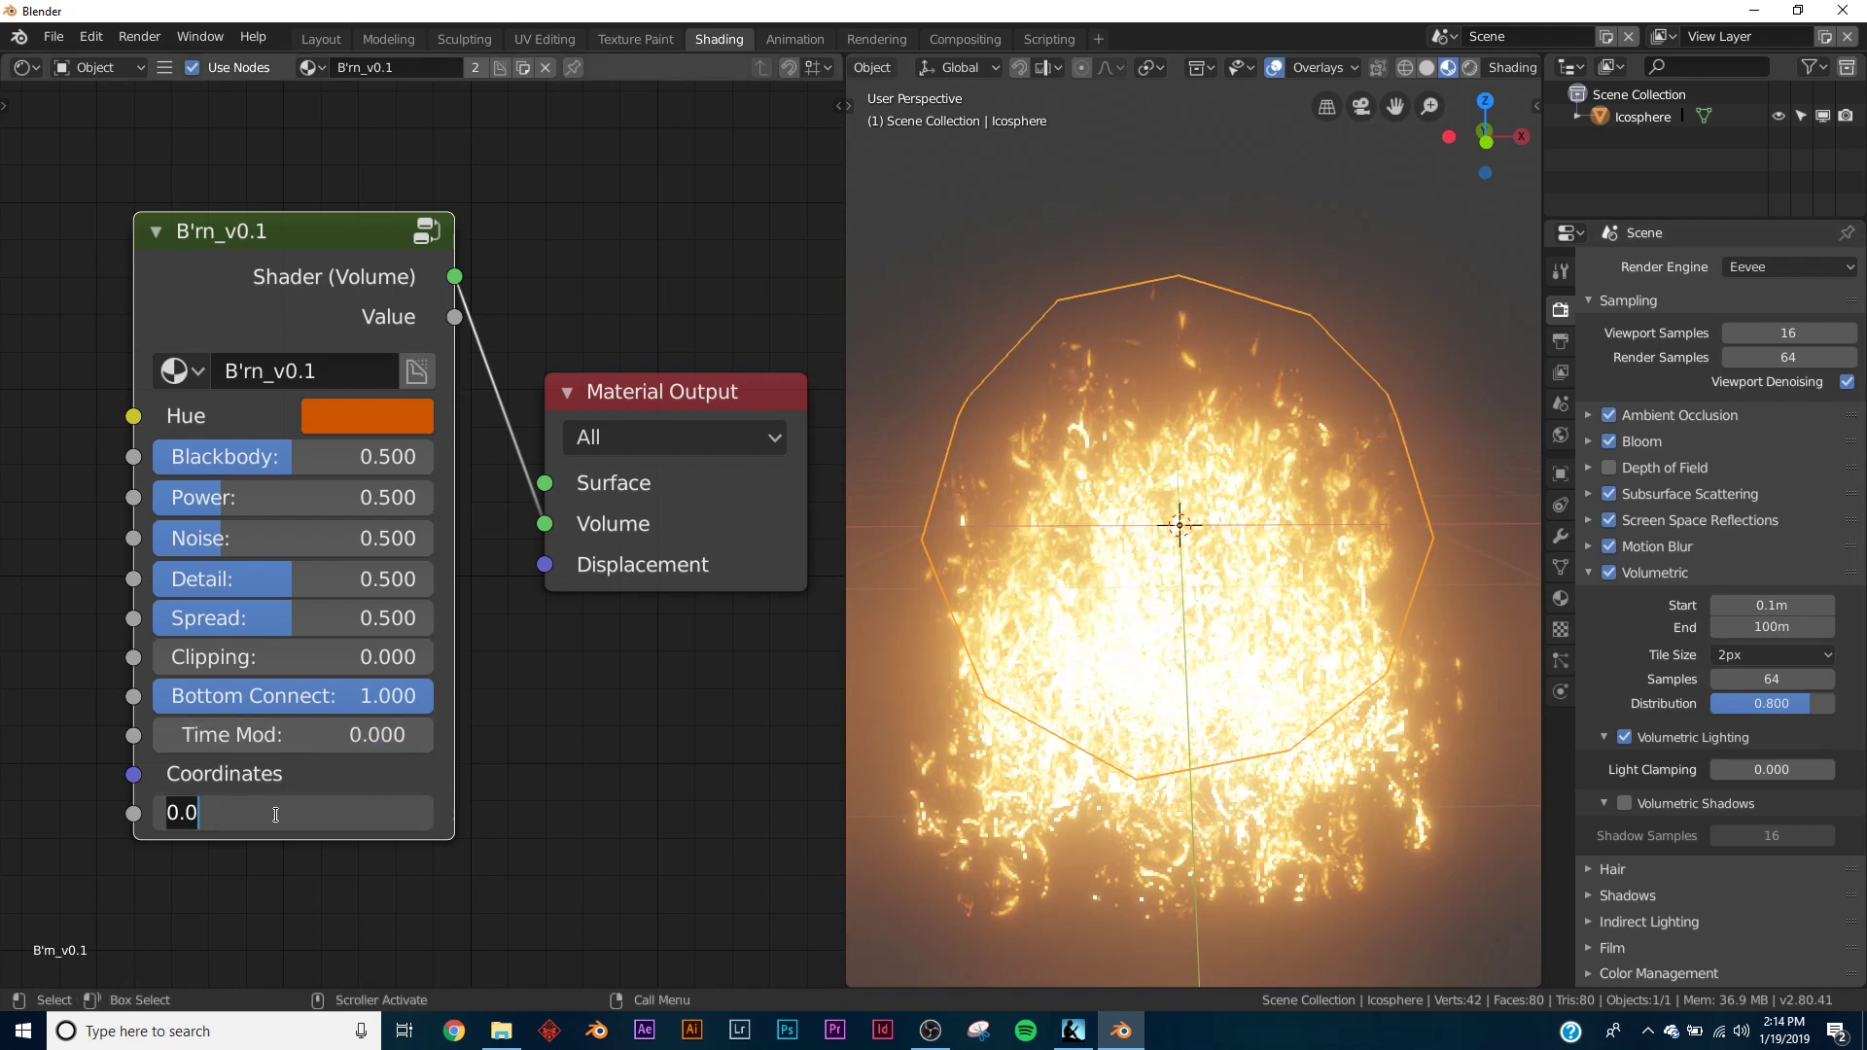
pyautogui.press('Return')
pyautogui.click(275, 815)
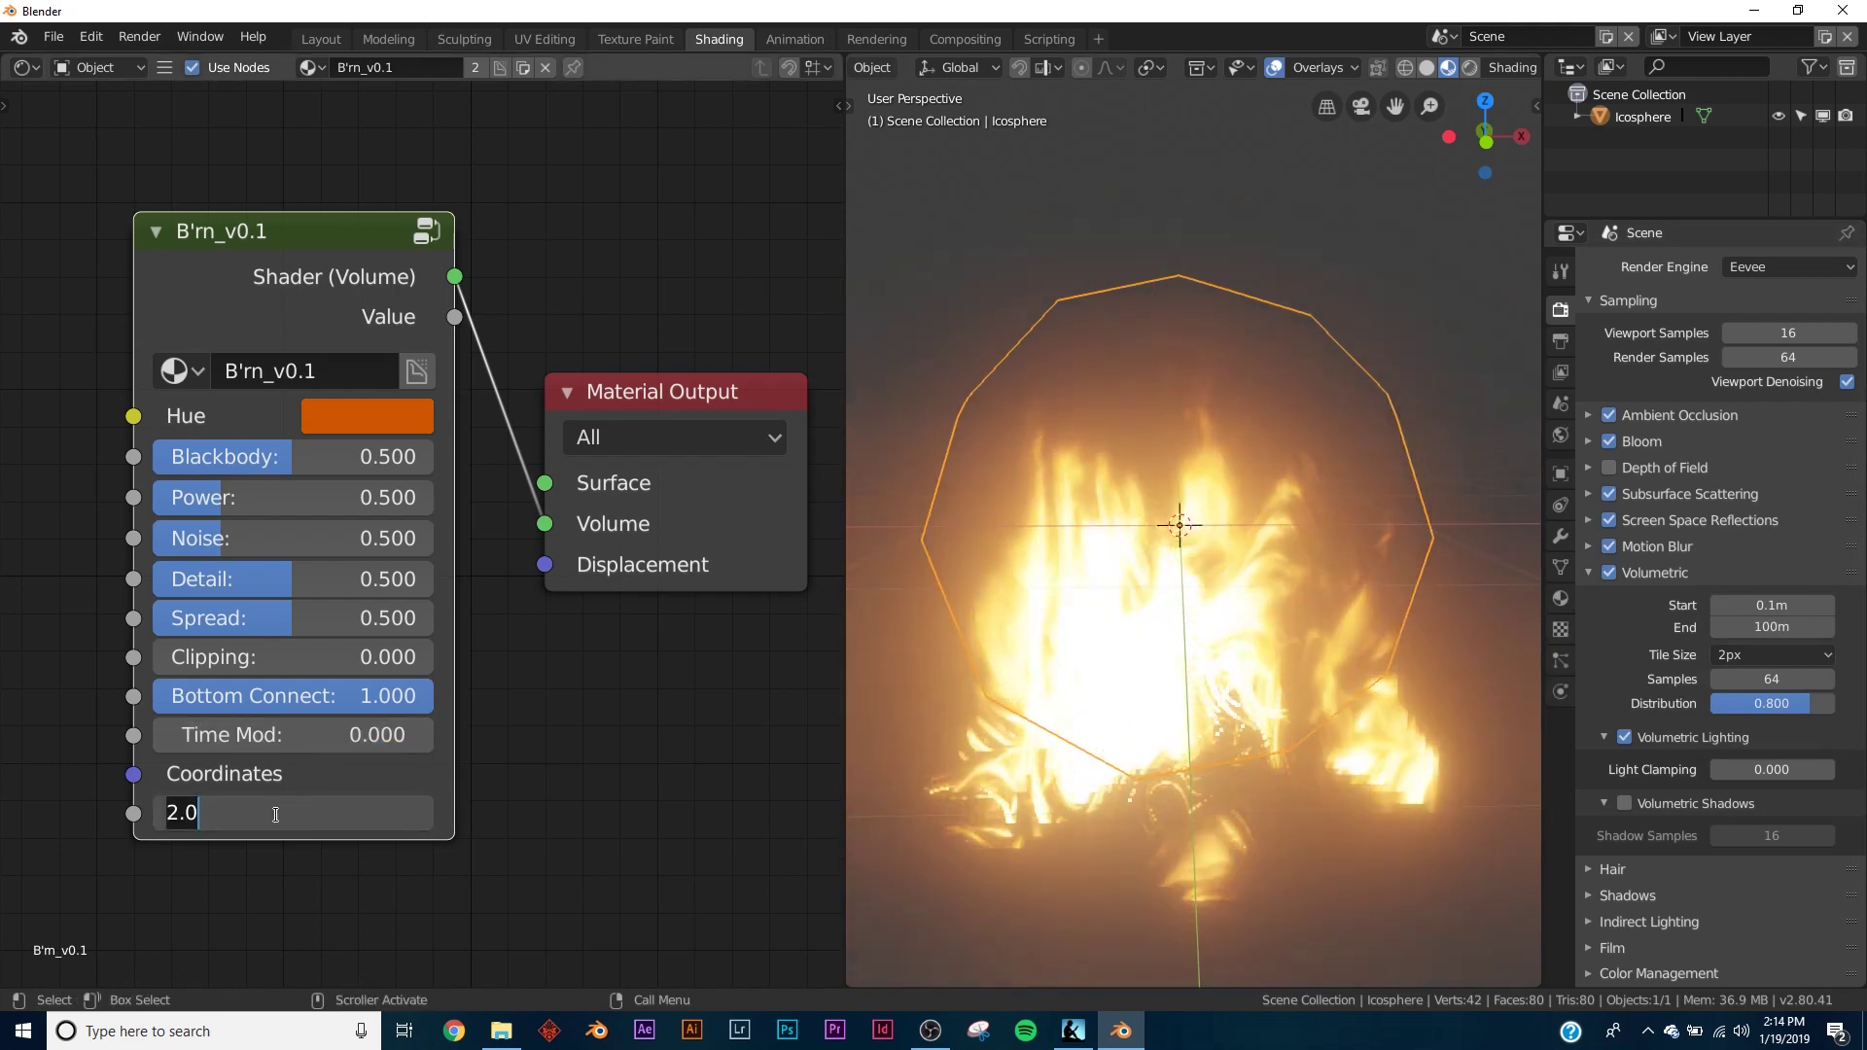
pyautogui.write('1')
pyautogui.press('Return')
# - Set Blackbody to 0.369 after testing a higher value and 0
pyautogui.moveTo(1221, 686); pyautogui.dragTo(1175, 650, button='middle')
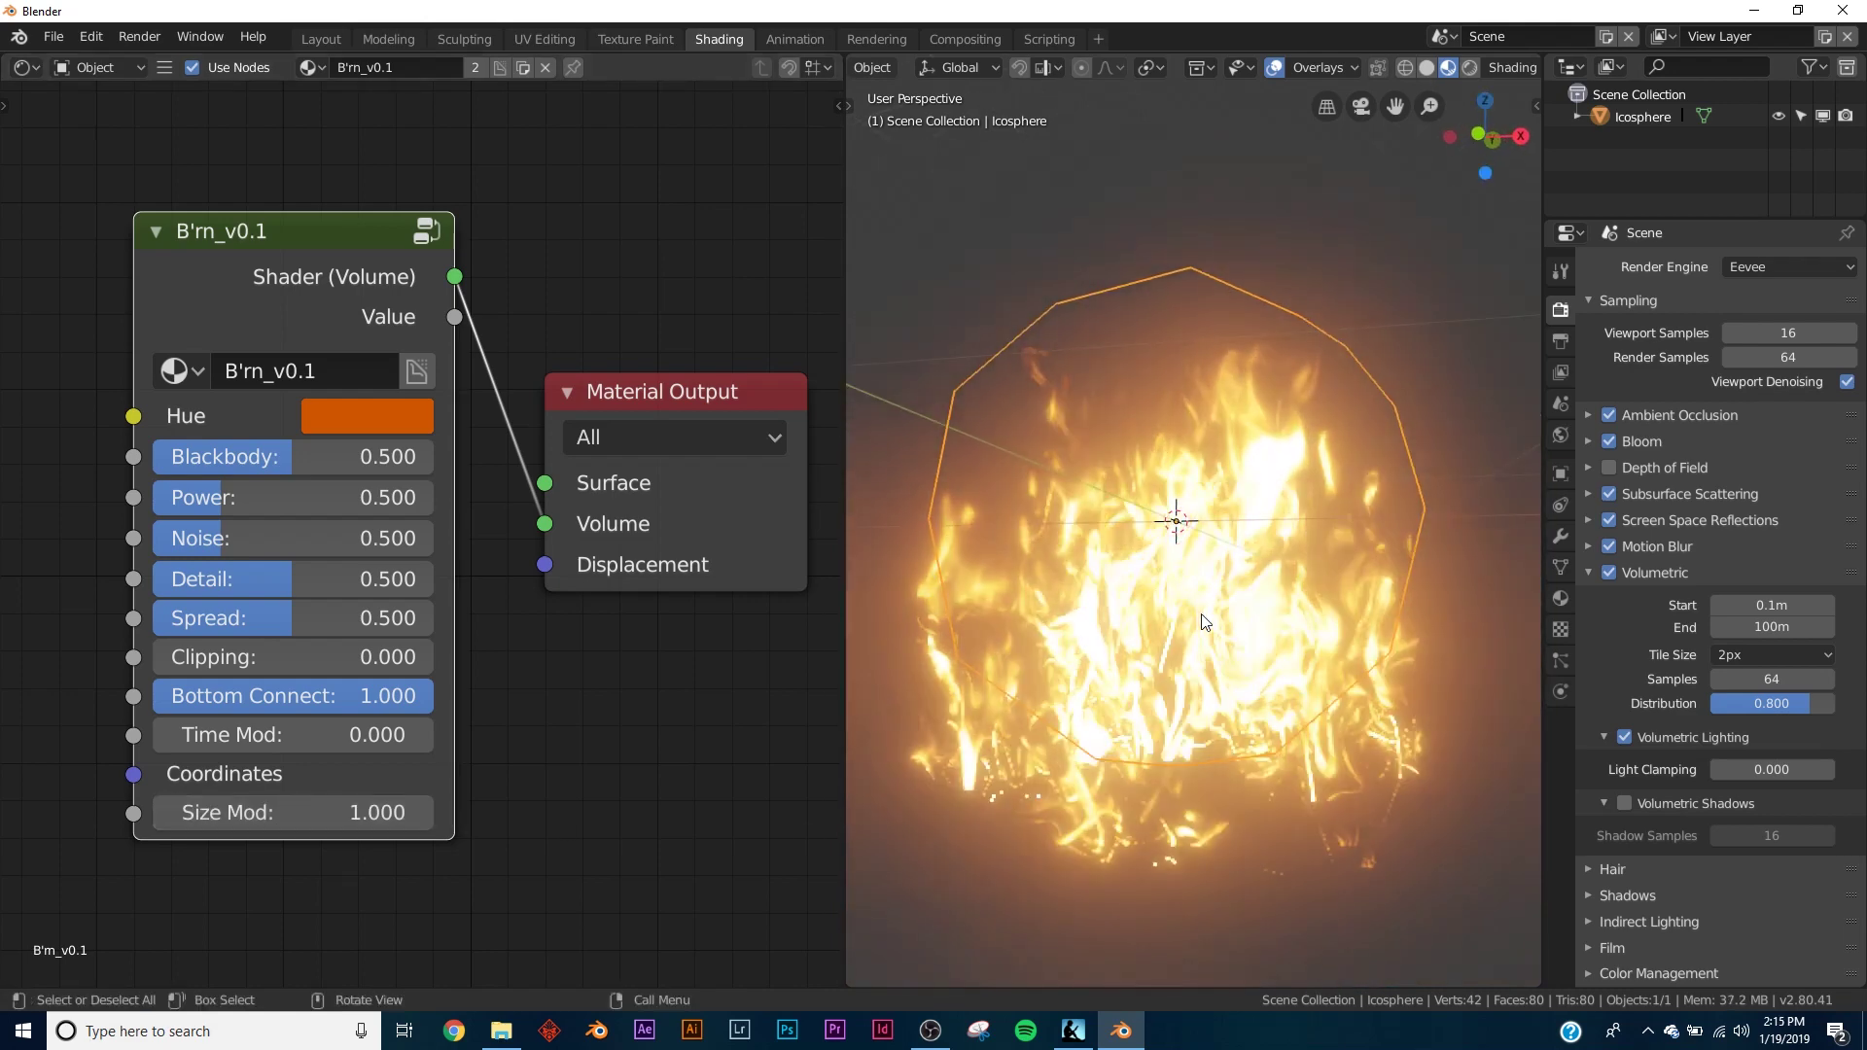
pyautogui.moveTo(309, 461); pyautogui.dragTo(195, 457)
pyautogui.moveTo(1398, 572); pyautogui.dragTo(1264, 589, button='middle')
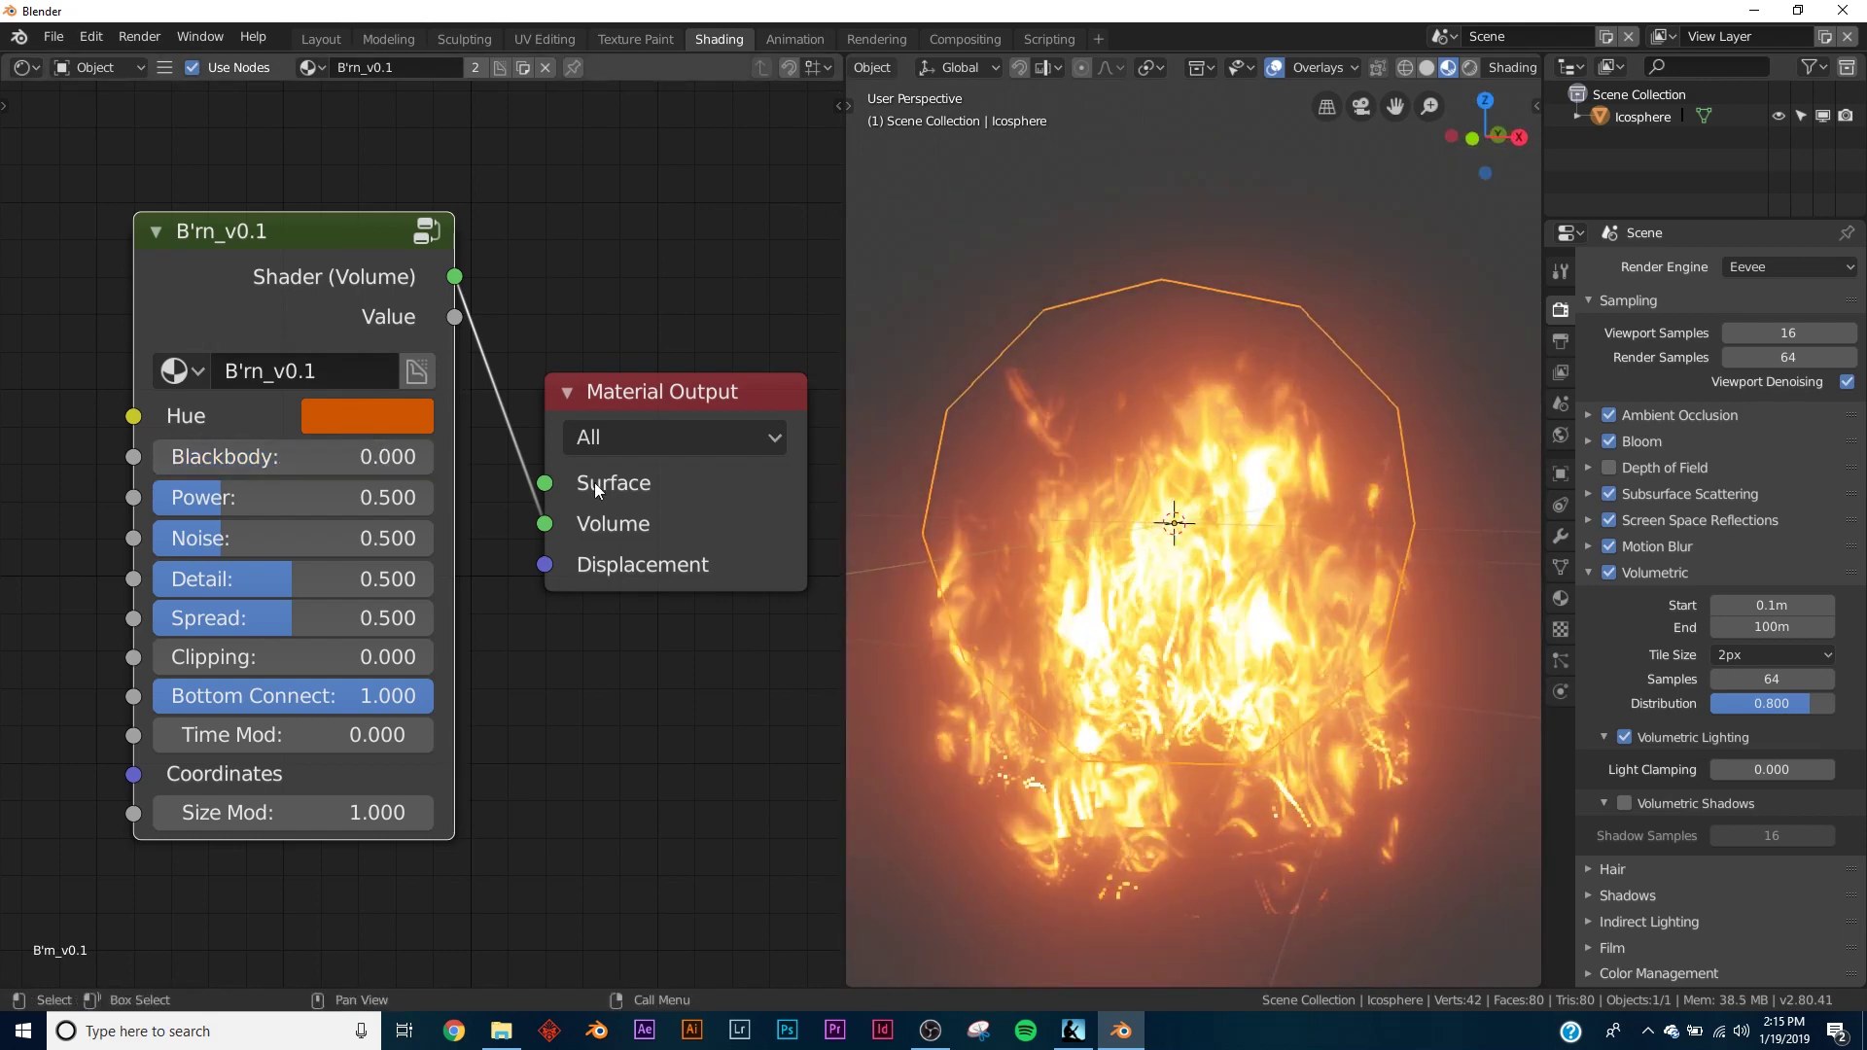
pyautogui.moveTo(171, 456); pyautogui.dragTo(238, 498)
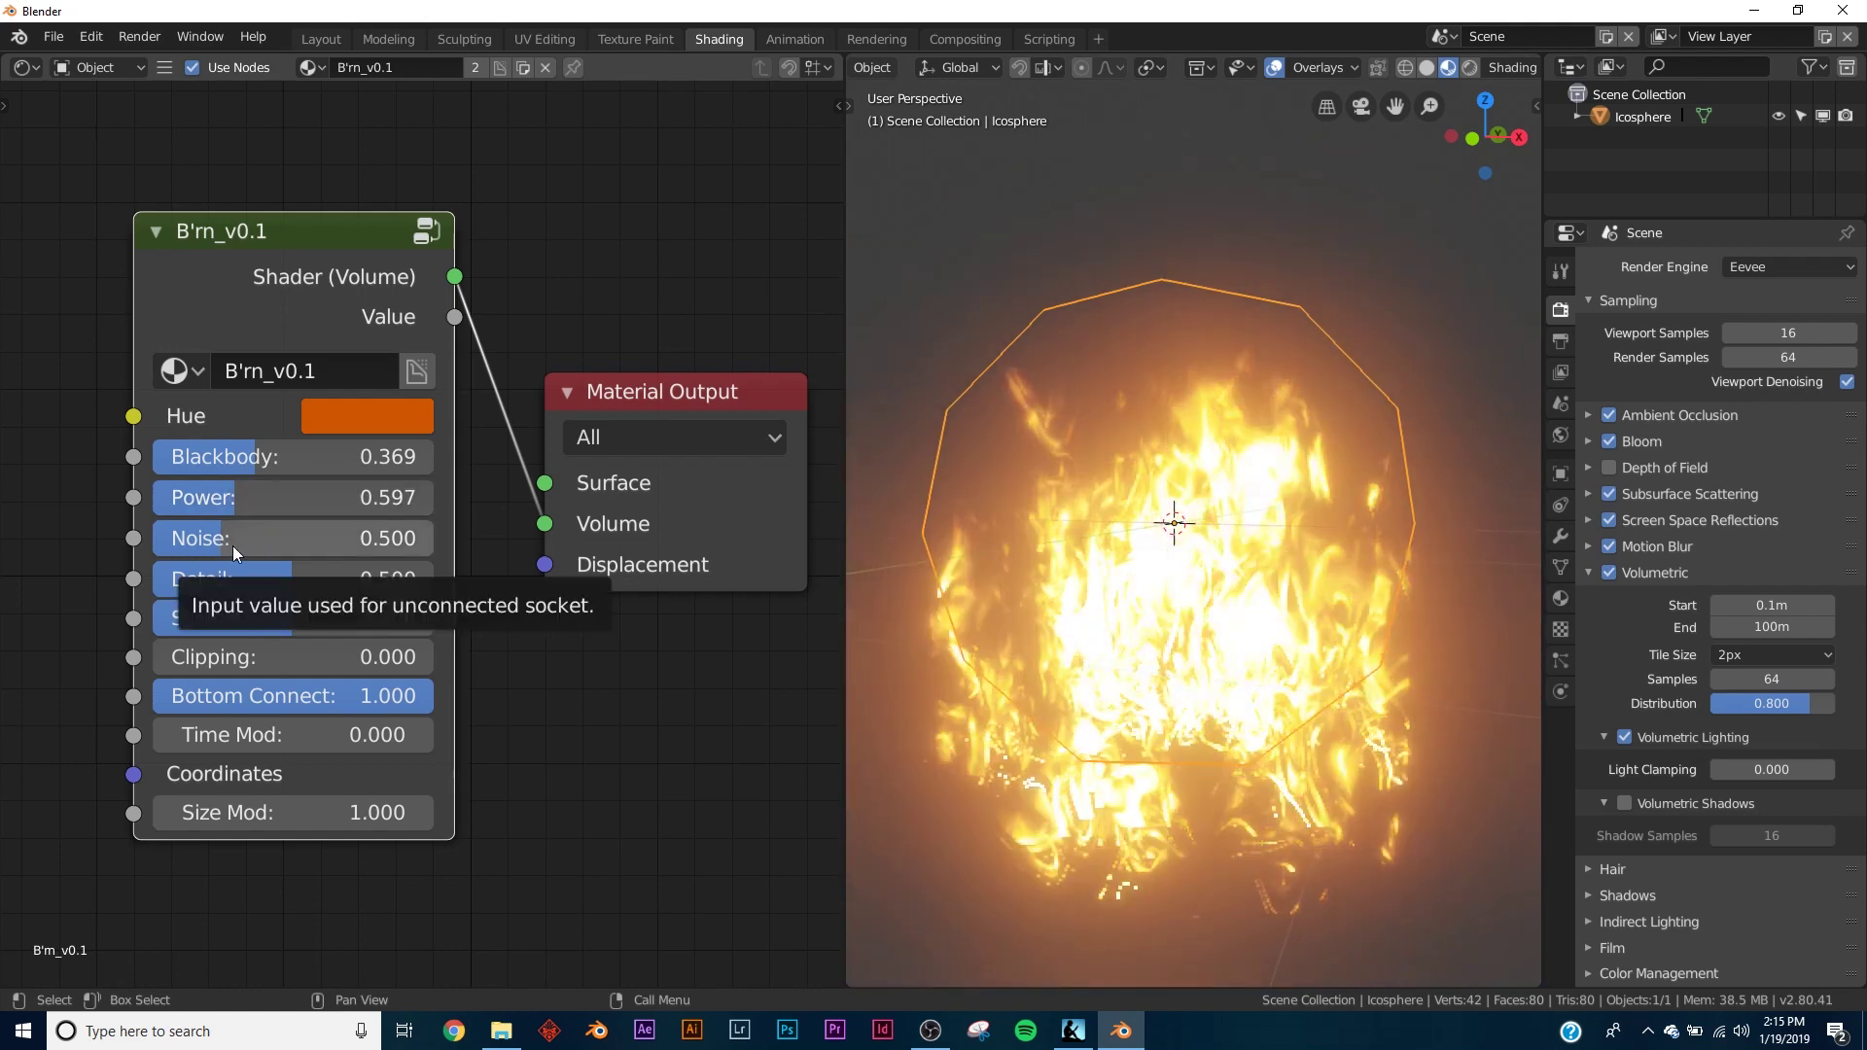
# - Set Noise to 0.455 and Detail to 0.255 after testing Detail at 0 and 1
pyautogui.moveTo(233, 554)
pyautogui.mouseDown()
pyautogui.moveTo(173, 544)
pyautogui.moveTo(360, 544)
pyautogui.moveTo(217, 538)
pyautogui.mouseUp()
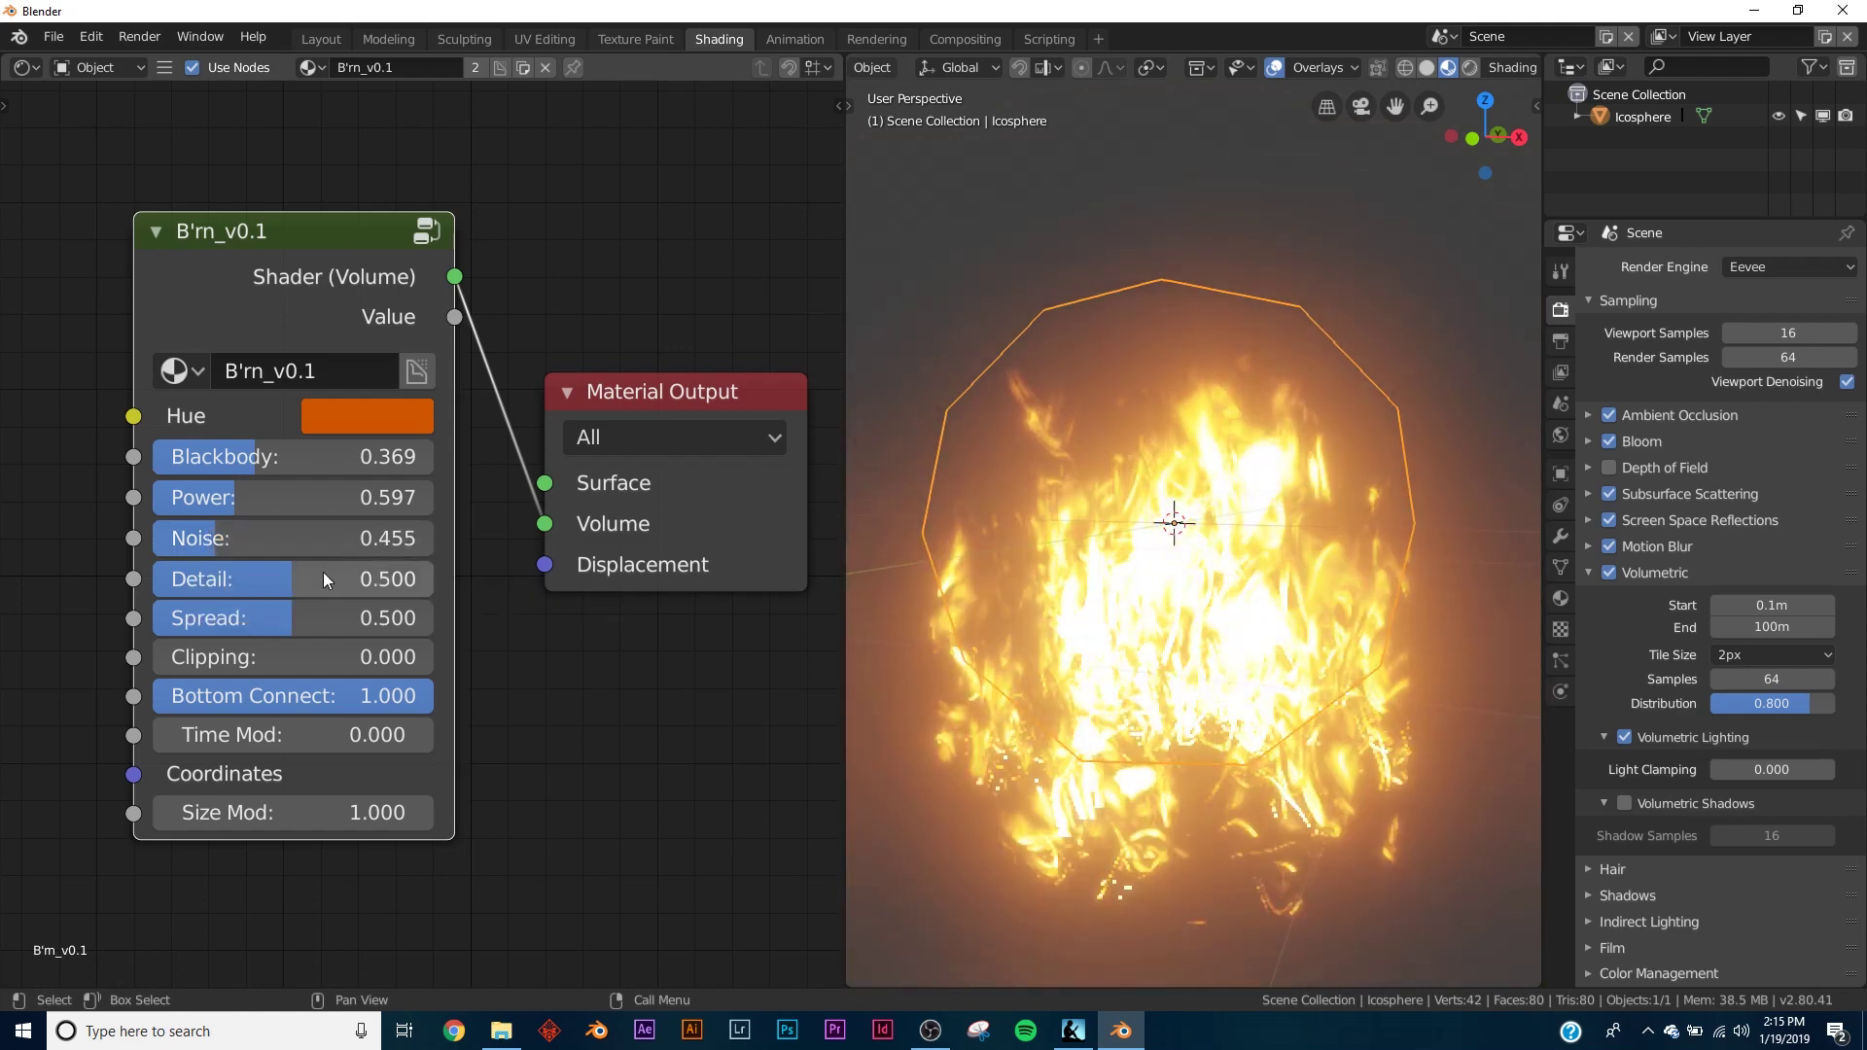
pyautogui.moveTo(284, 572); pyautogui.dragTo(437, 587)
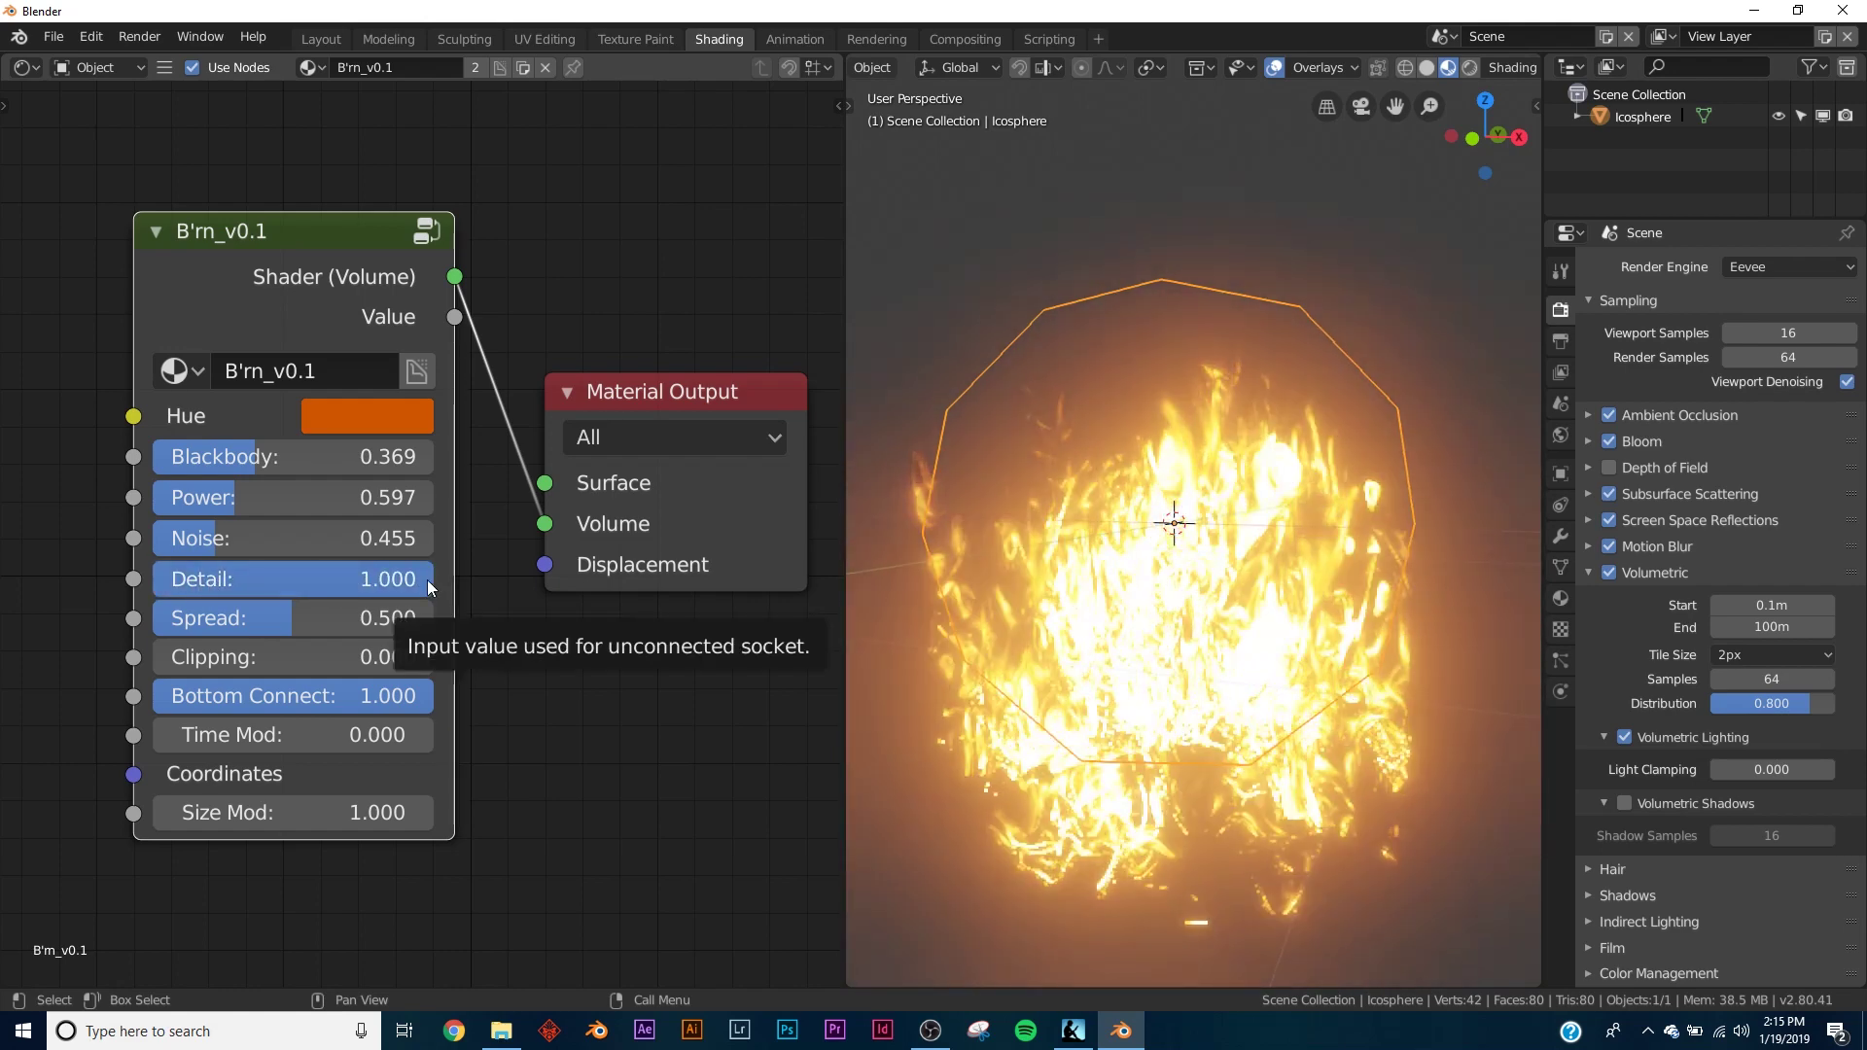
pyautogui.moveTo(428, 587); pyautogui.dragTo(152, 586)
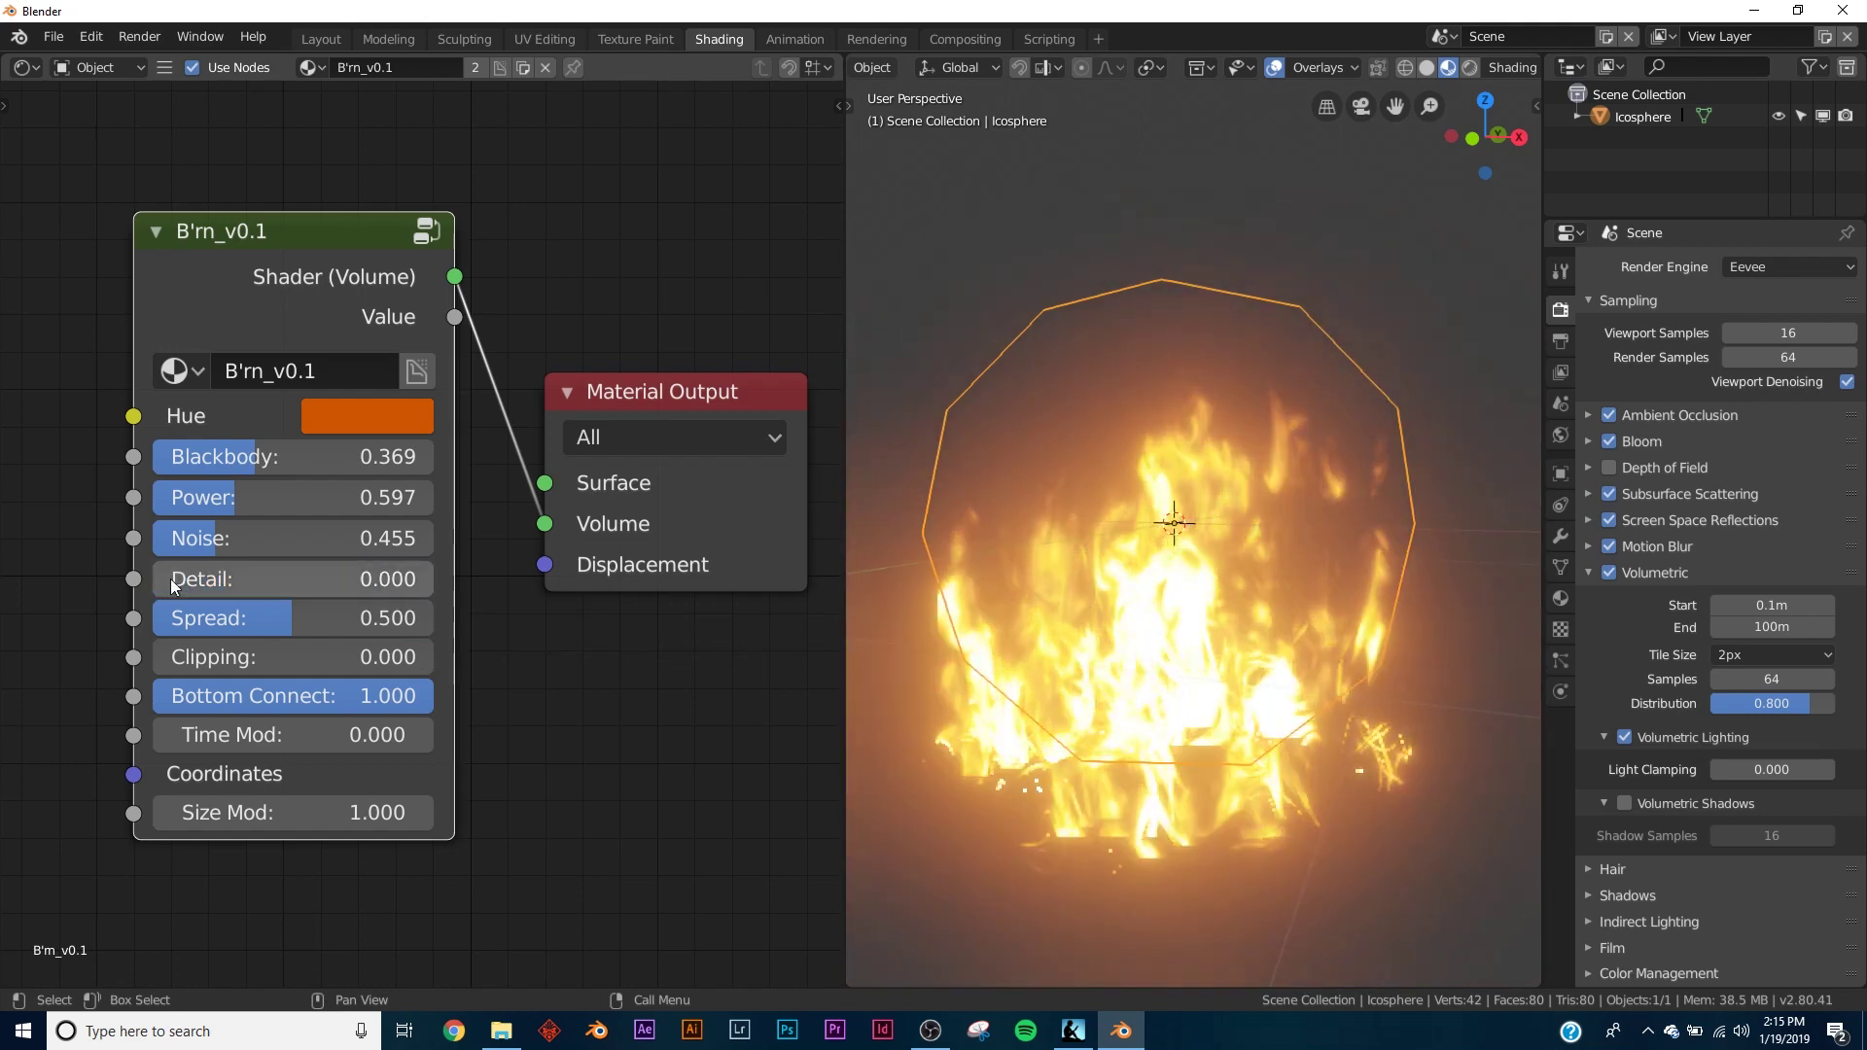
pyautogui.moveTo(1305, 589); pyautogui.dragTo(1337, 552, button='middle')
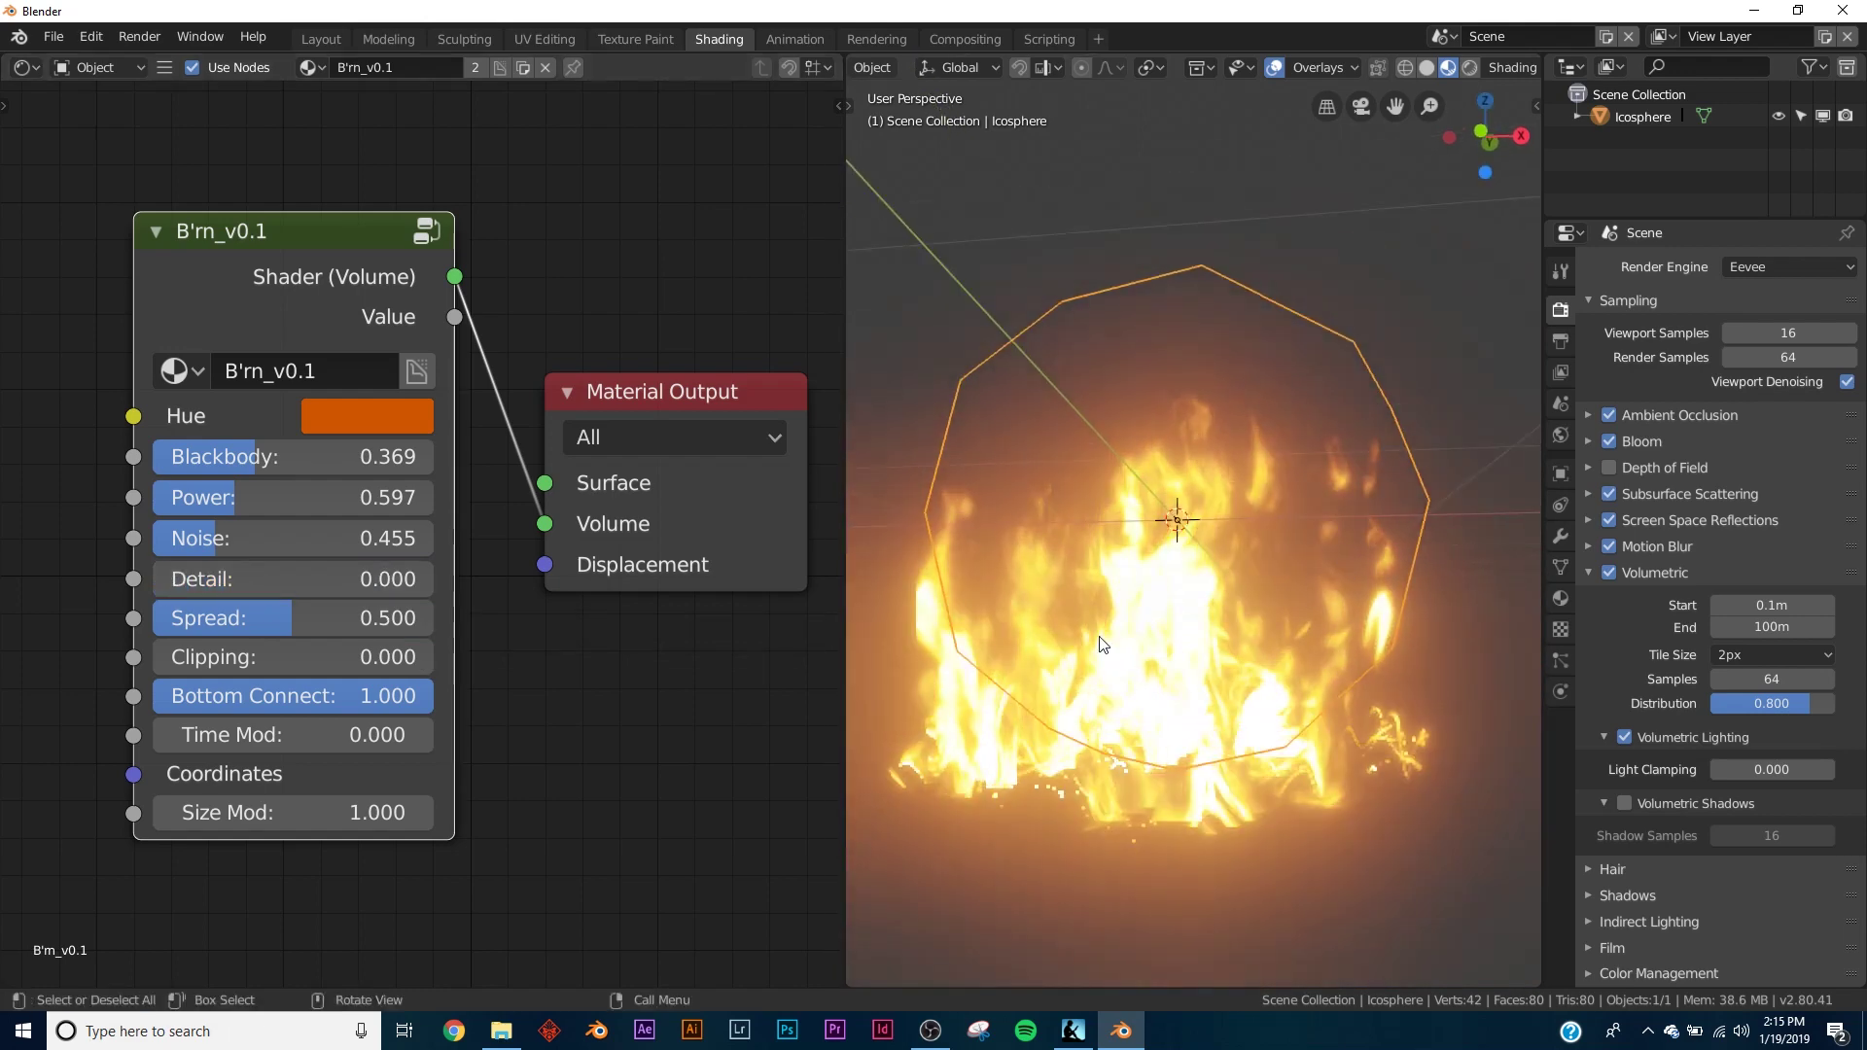
pyautogui.moveTo(195, 578); pyautogui.dragTo(439, 580)
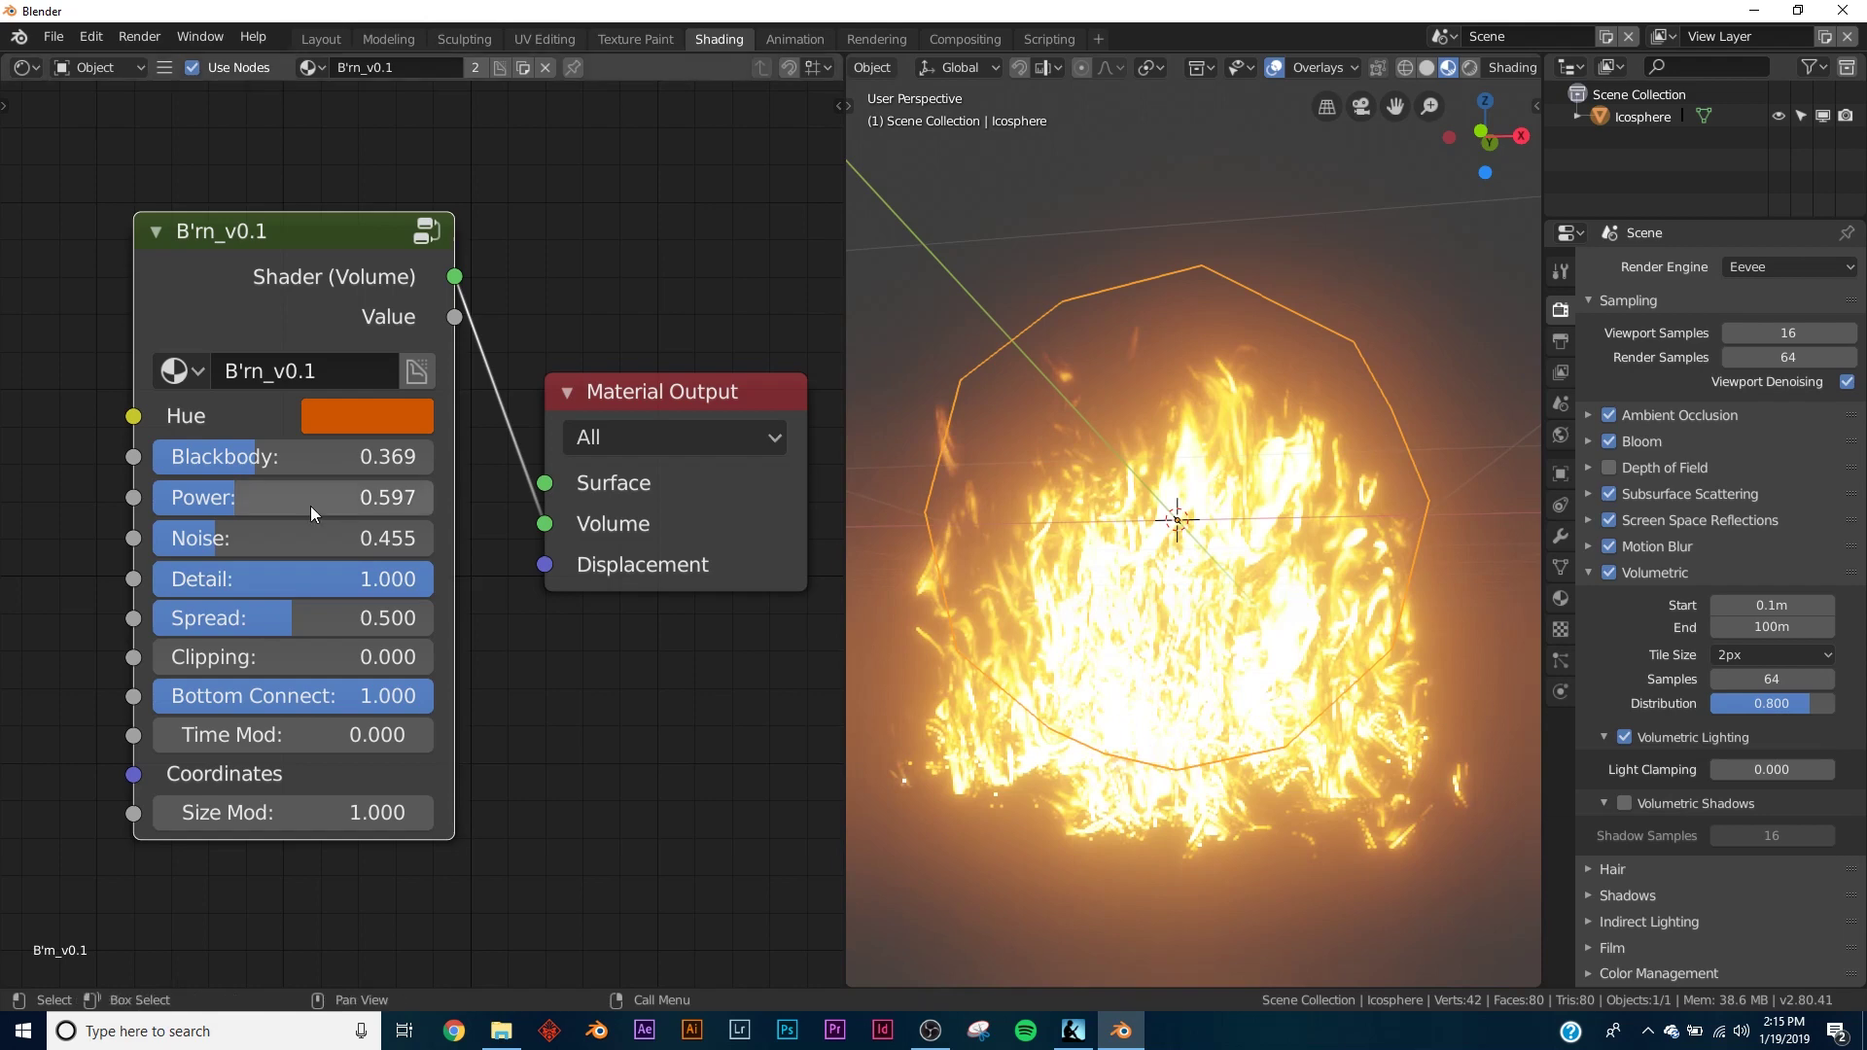
pyautogui.moveTo(383, 579); pyautogui.dragTo(226, 617)
# - Raise Spread to 0.338 and test Clipping at 1 before returning it to 0
pyautogui.moveTo(1074, 481); pyautogui.dragTo(972, 515, button='middle')
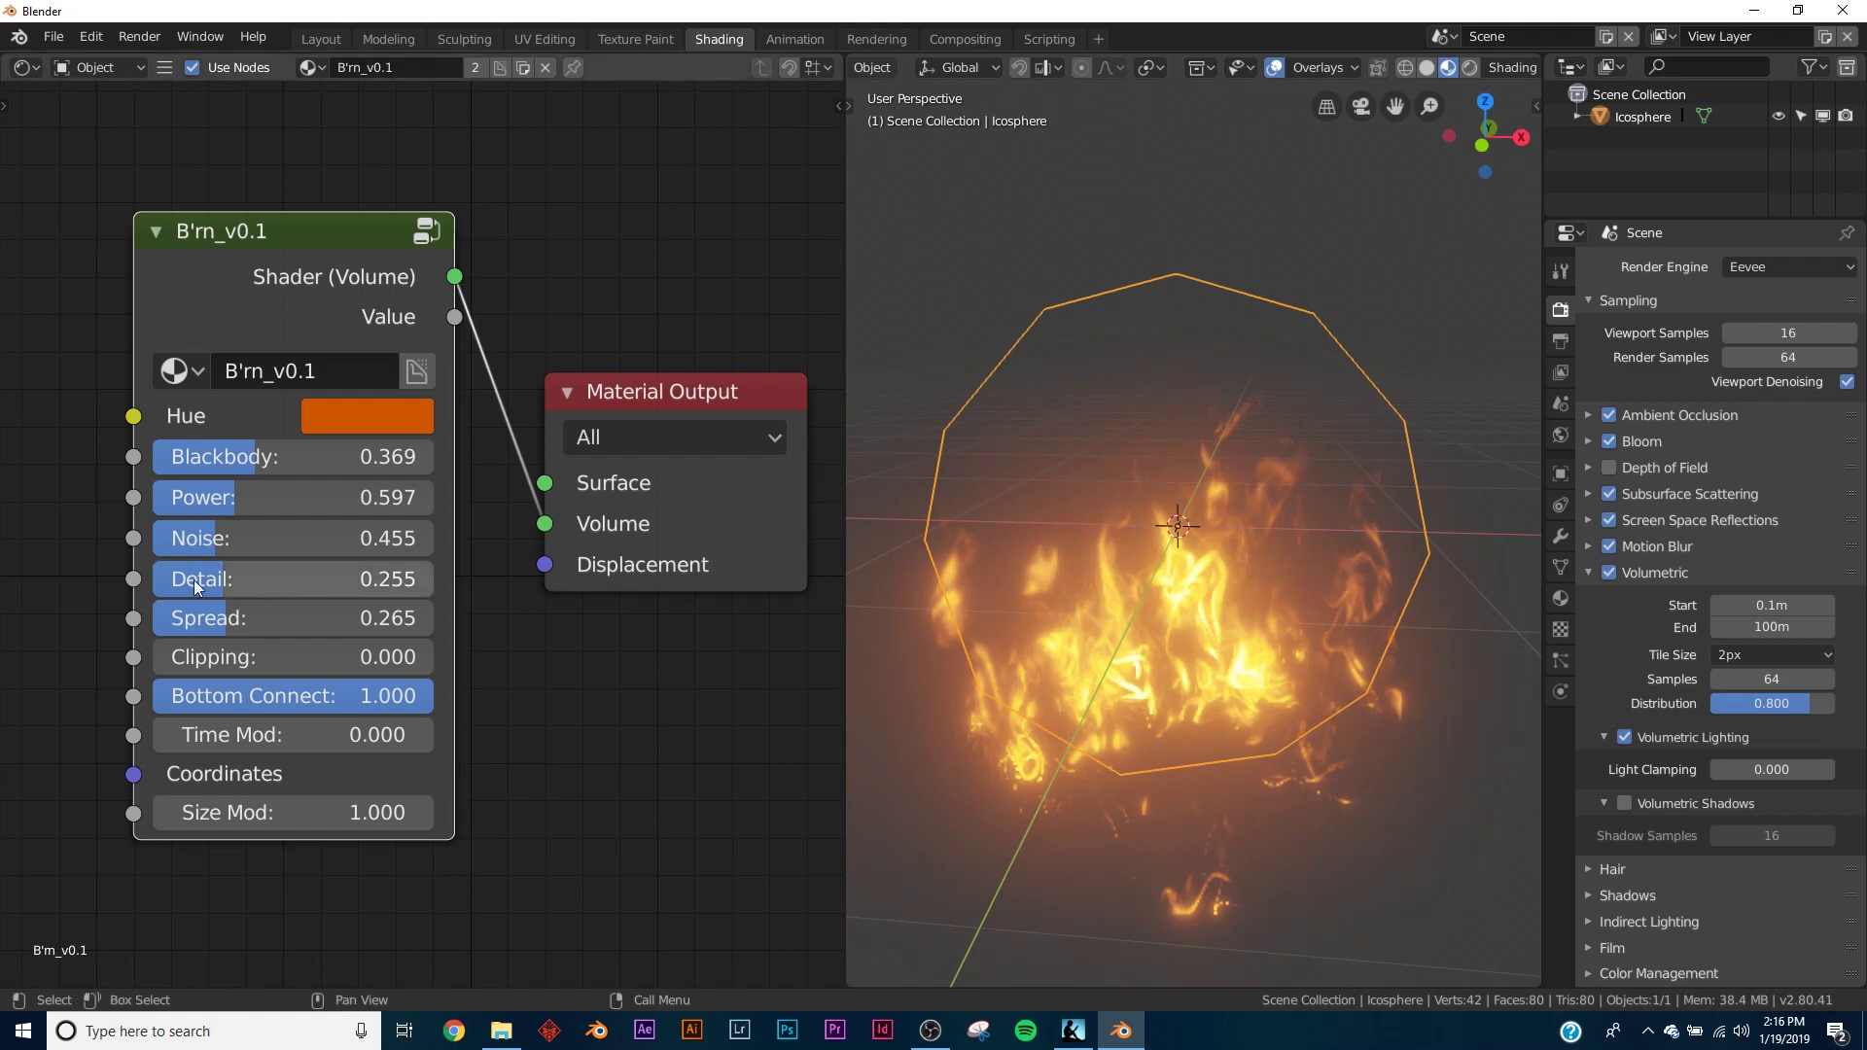
pyautogui.moveTo(184, 617); pyautogui.dragTo(435, 658)
pyautogui.moveTo(1075, 591); pyautogui.dragTo(1227, 639, button='middle')
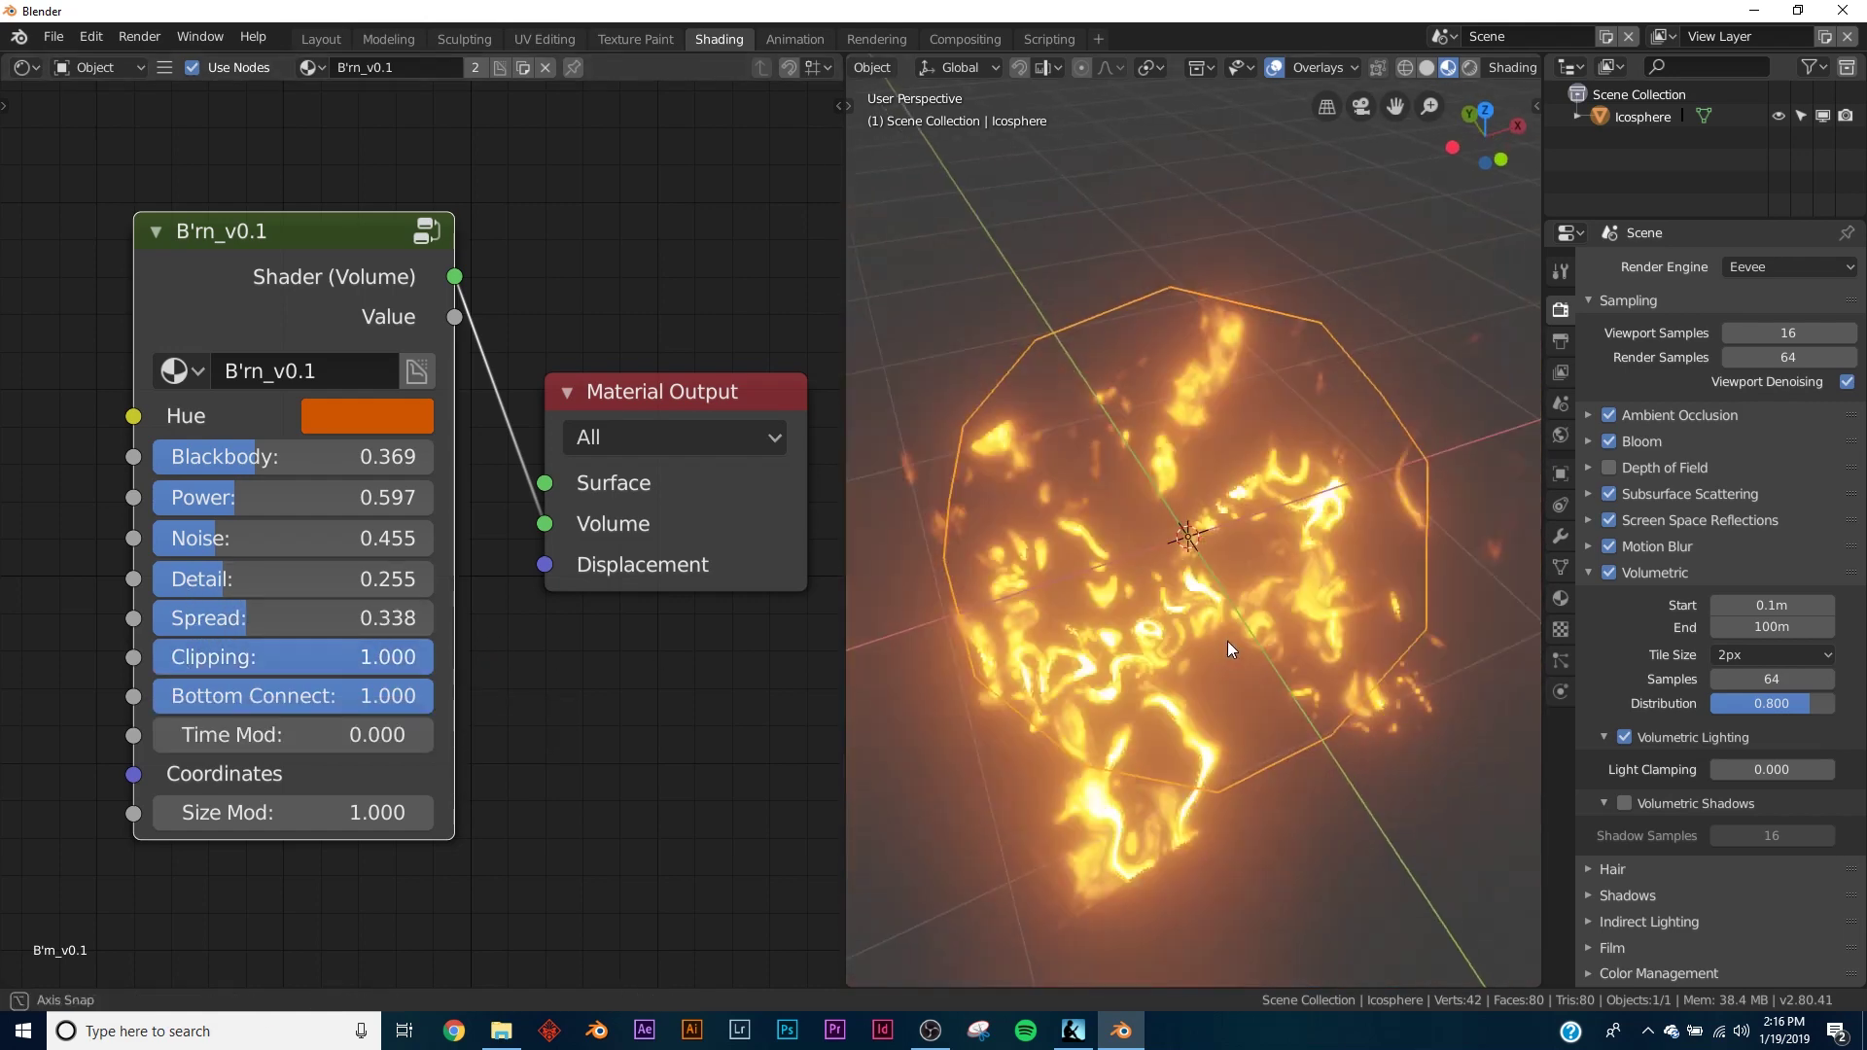
pyautogui.moveTo(395, 657); pyautogui.dragTo(243, 657)
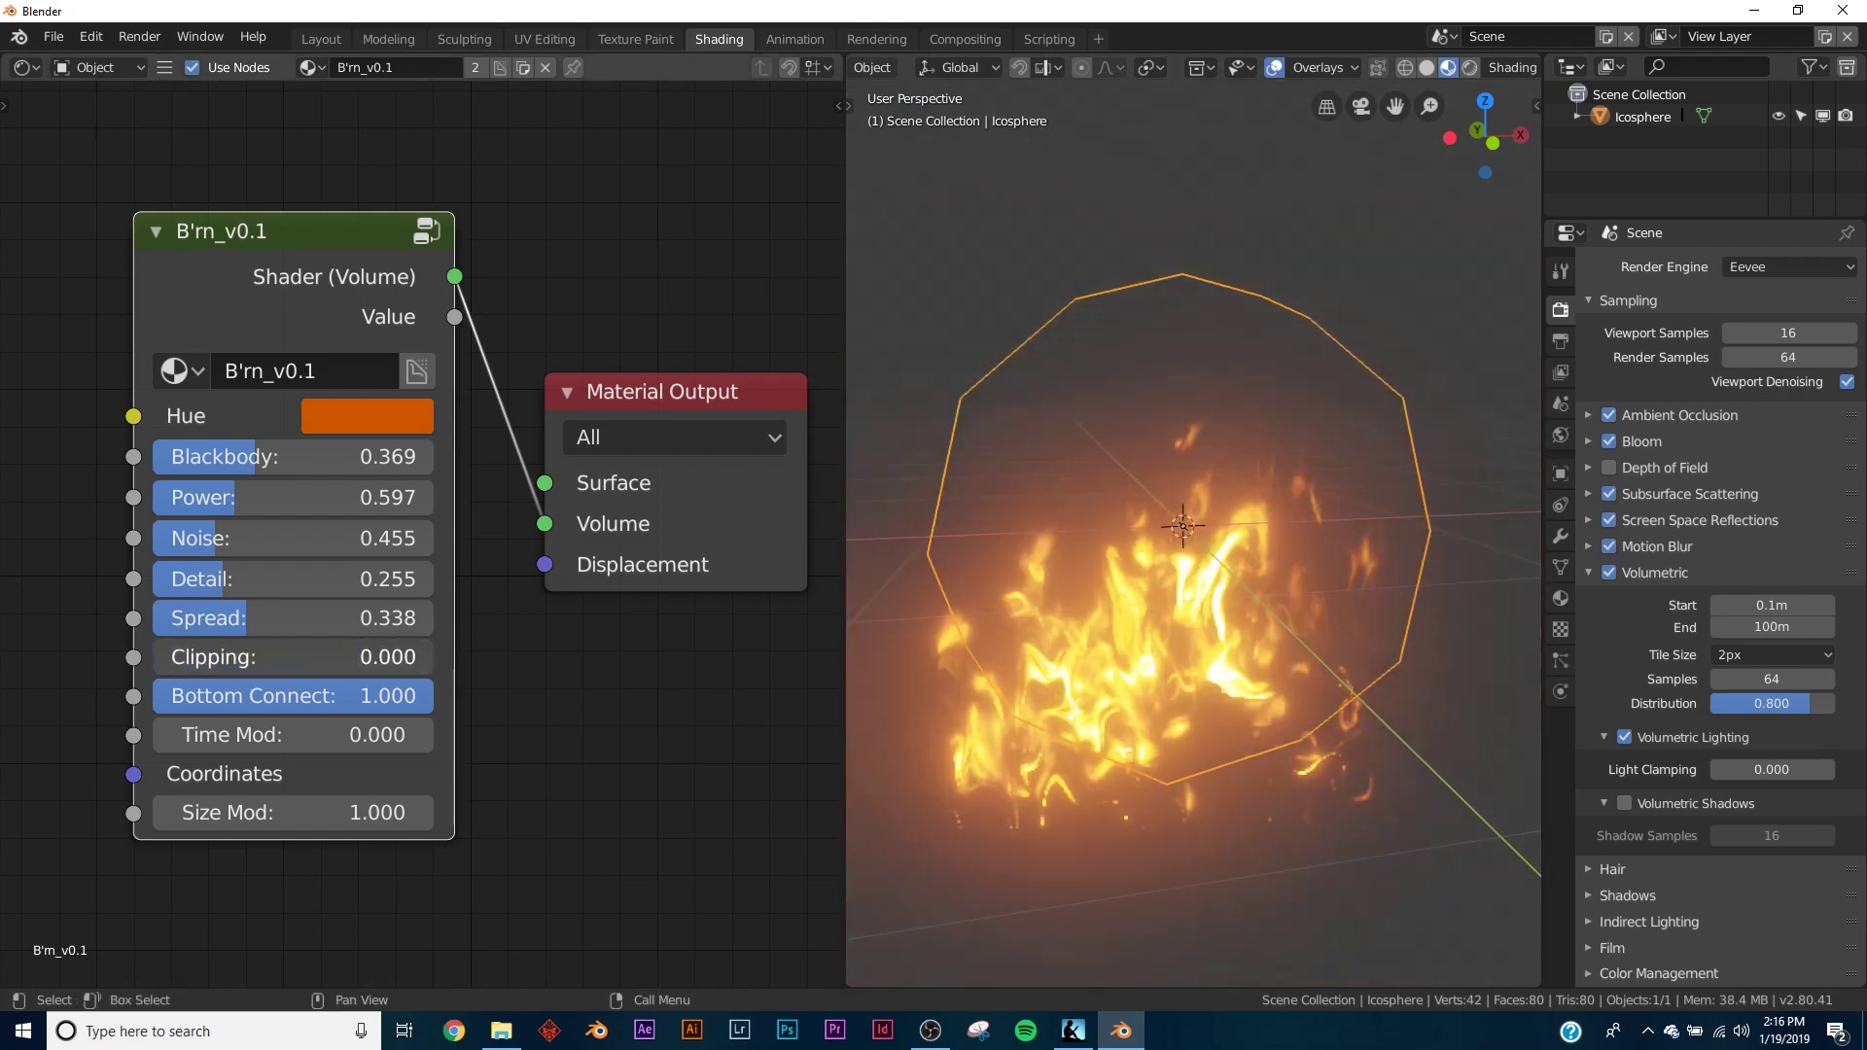
pyautogui.moveTo(1182, 669); pyautogui.dragTo(1297, 562, button='middle')
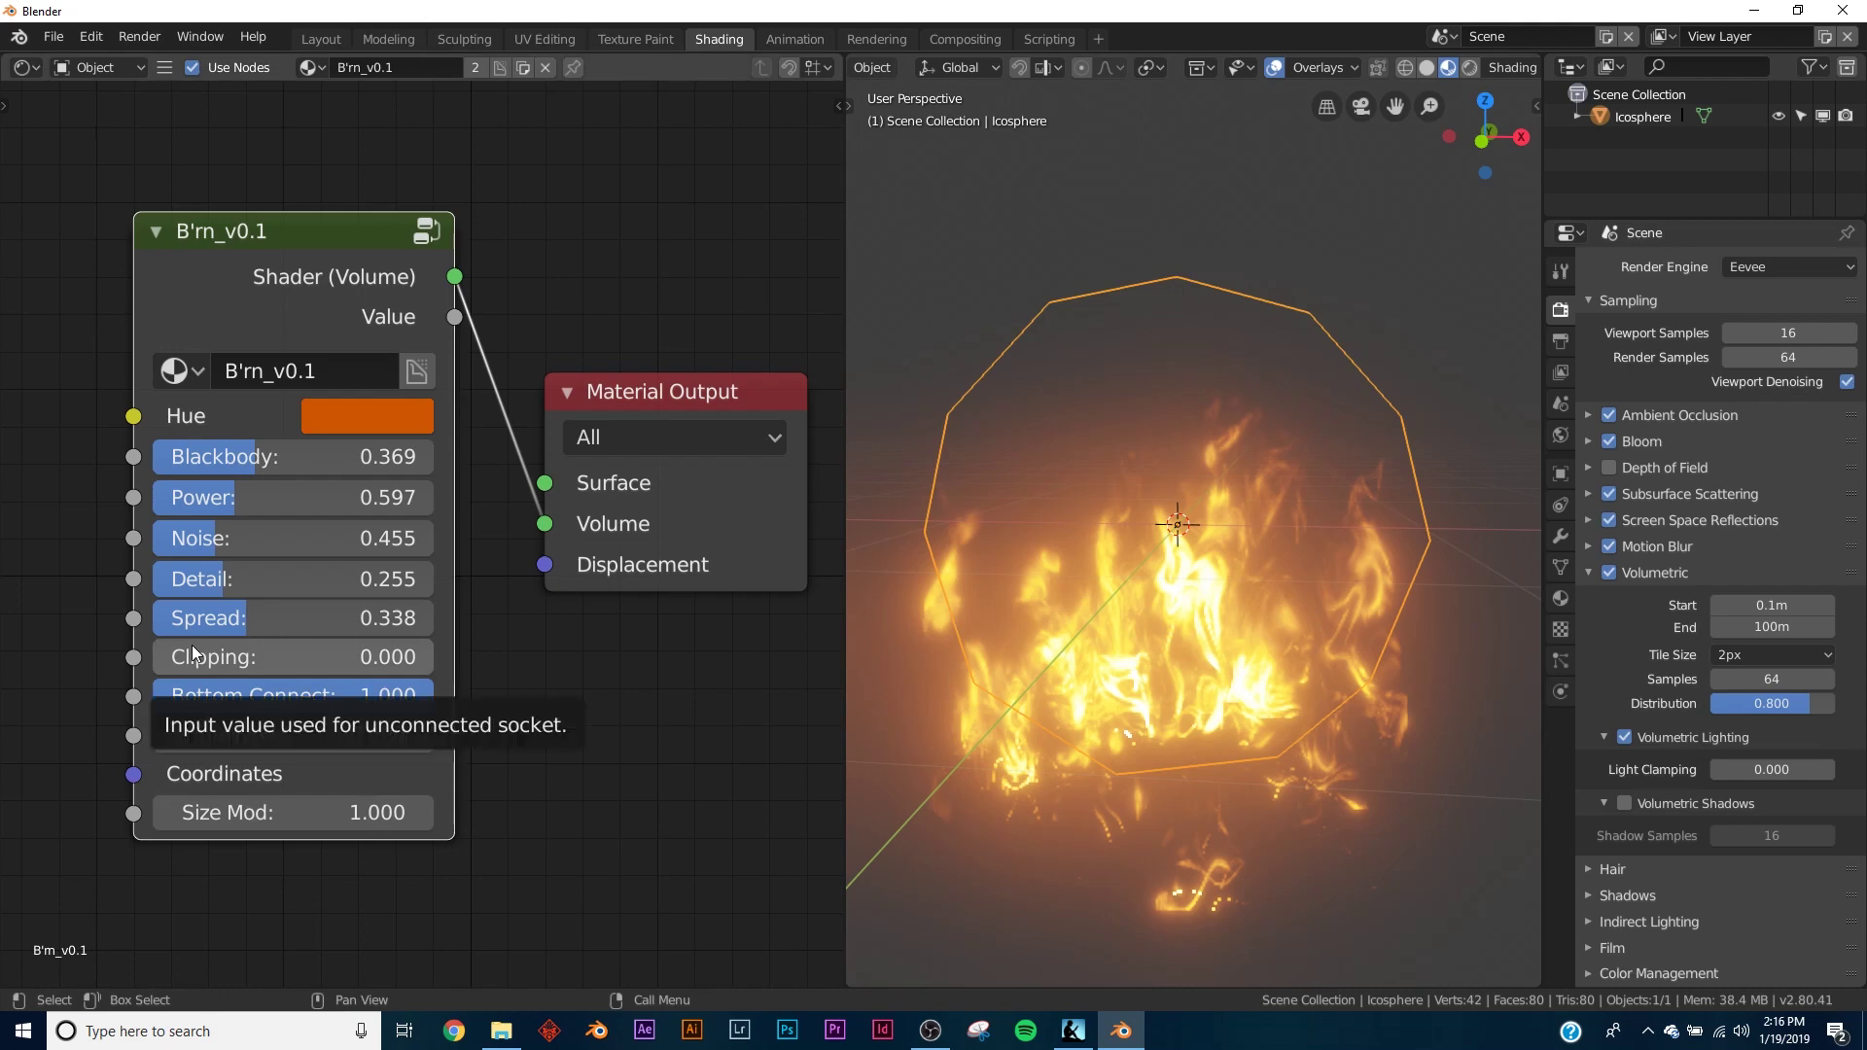
# - Try a cyan fire hue, then restore it to orange
pyautogui.click(358, 413)
pyautogui.moveTo(467, 481); pyautogui.dragTo(457, 657)
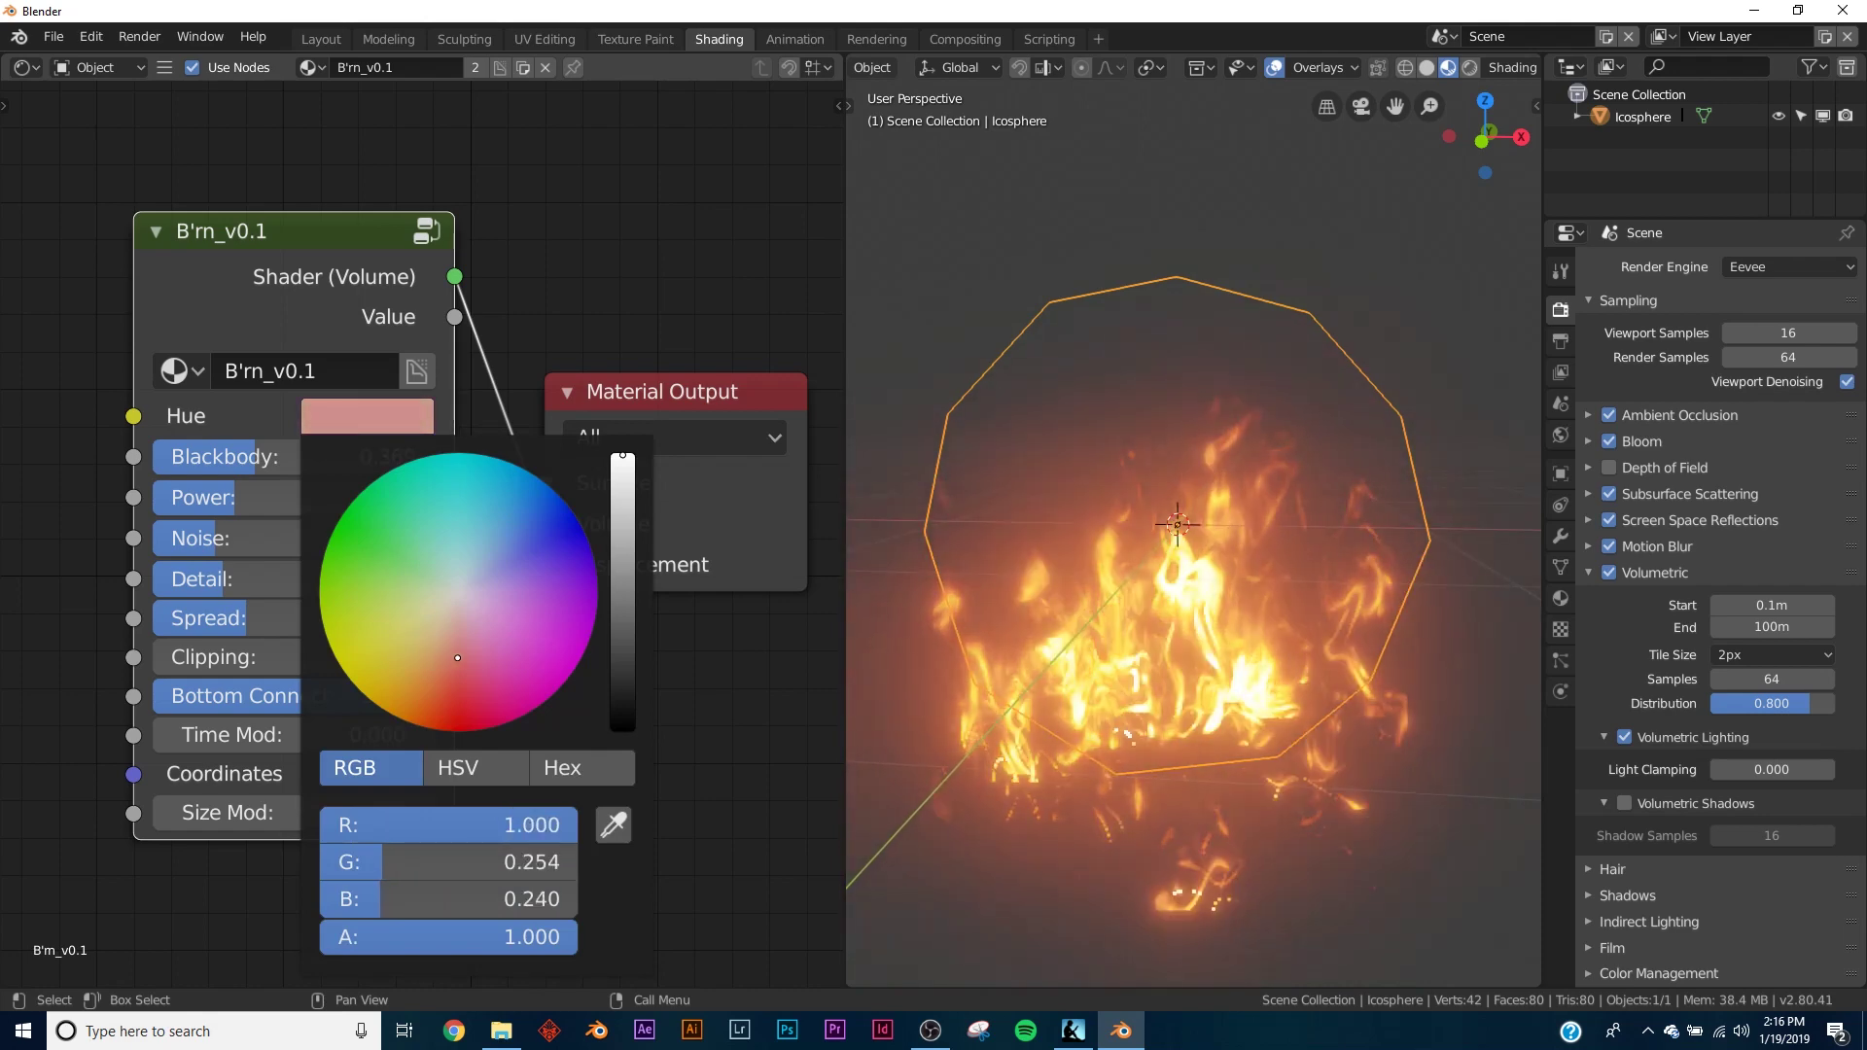
pyautogui.click(369, 405)
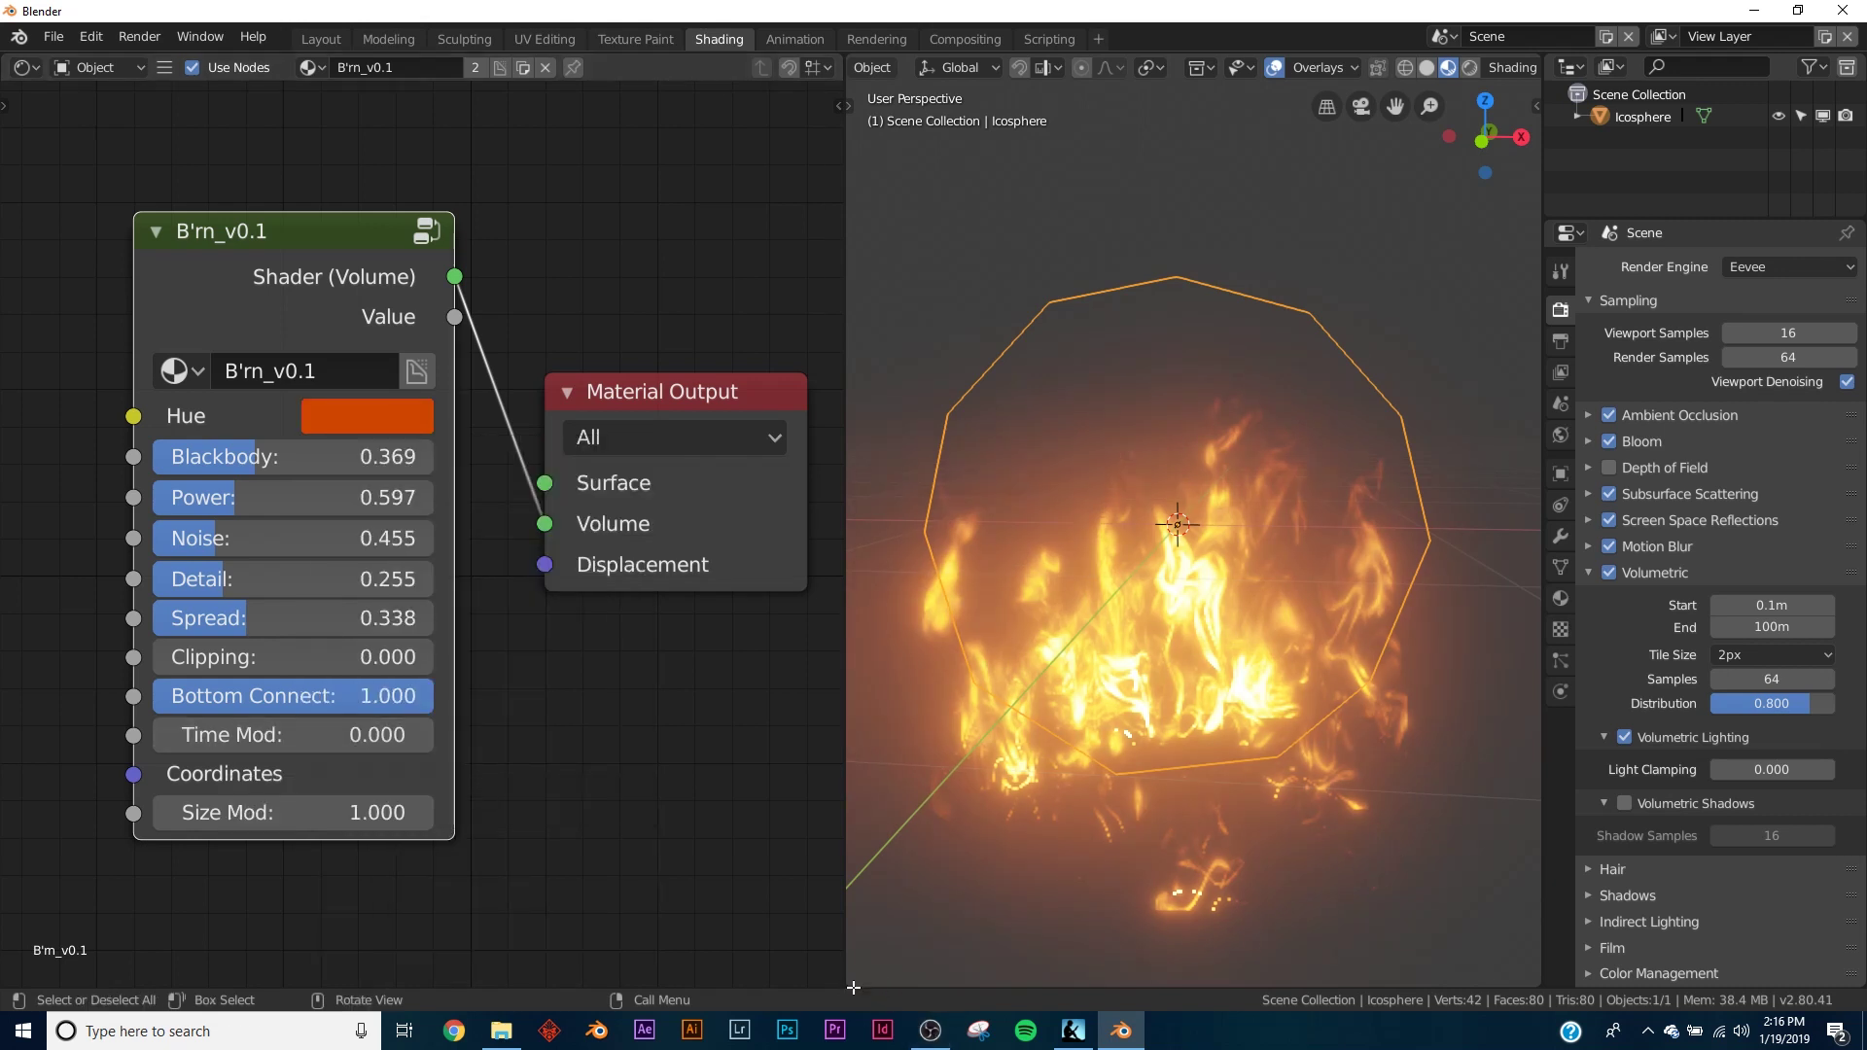
pyautogui.moveTo(852, 987); pyautogui.dragTo(875, 906)
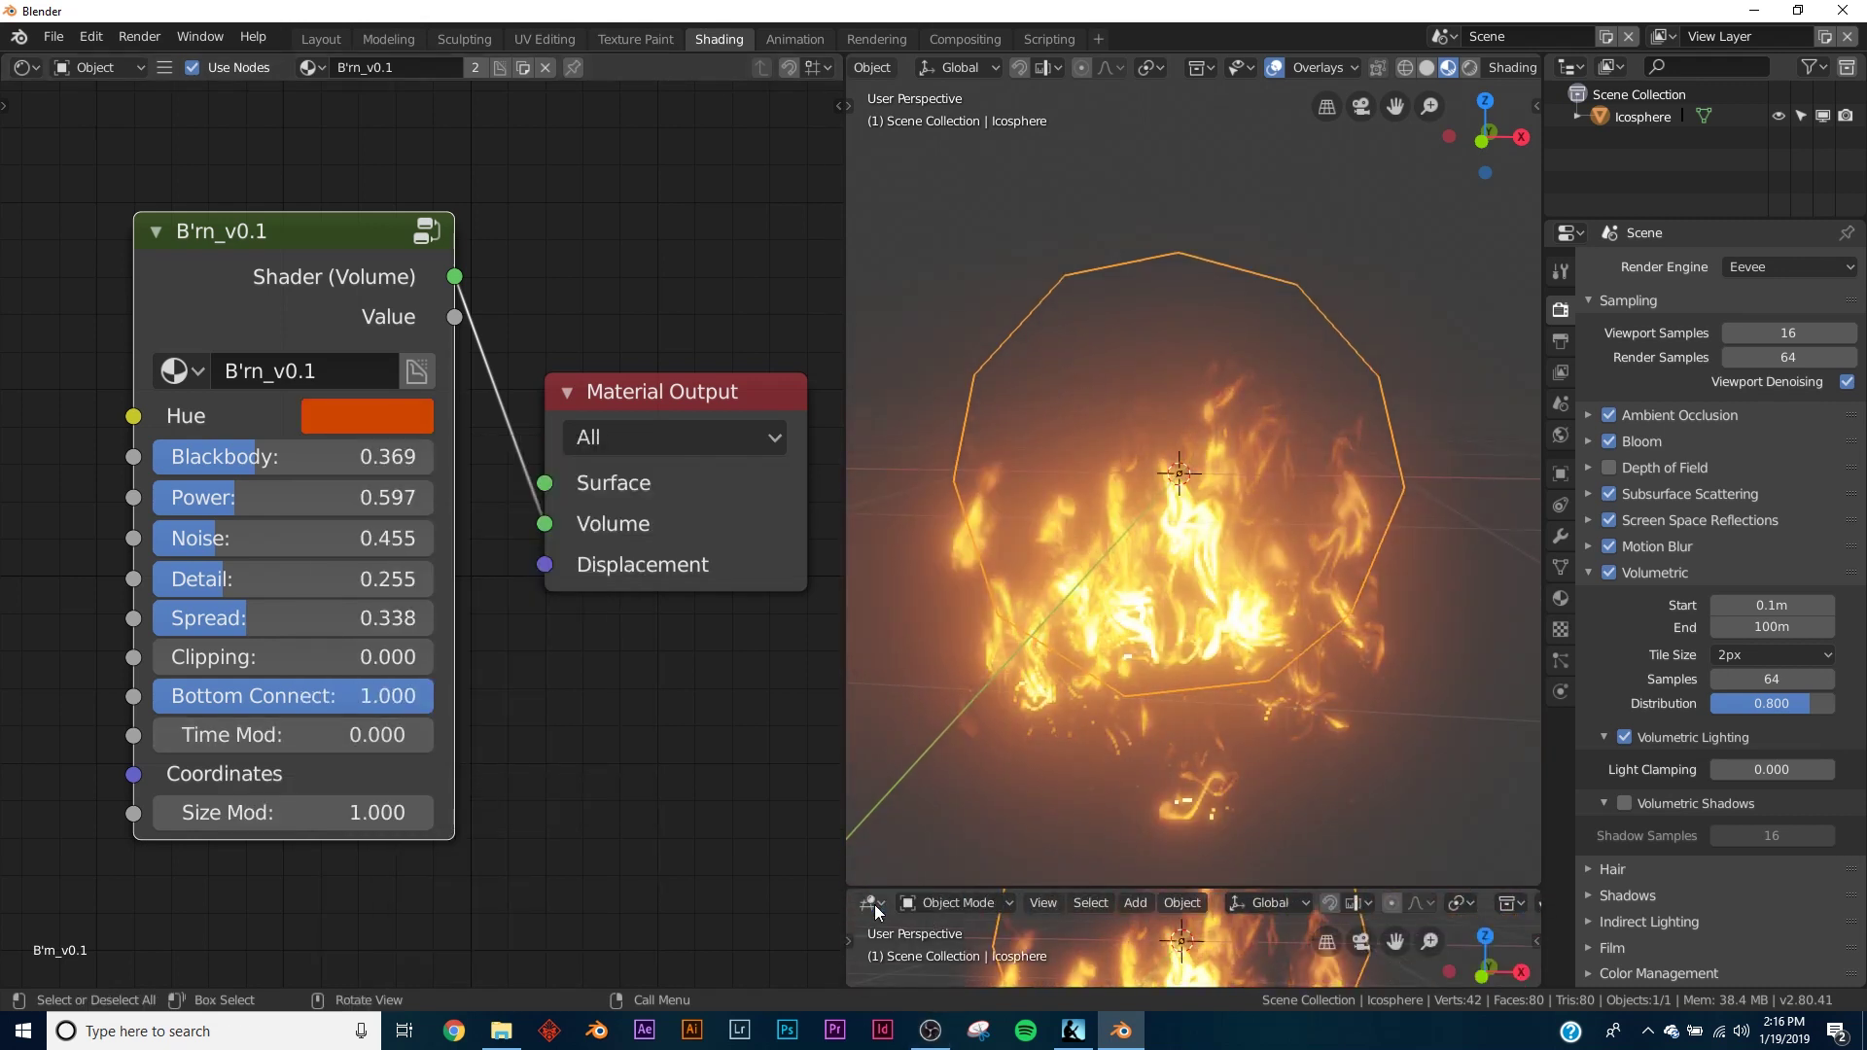
# - Make the new area a Timeline, play the fire animation, then return to frame 1
pyautogui.click(880, 903)
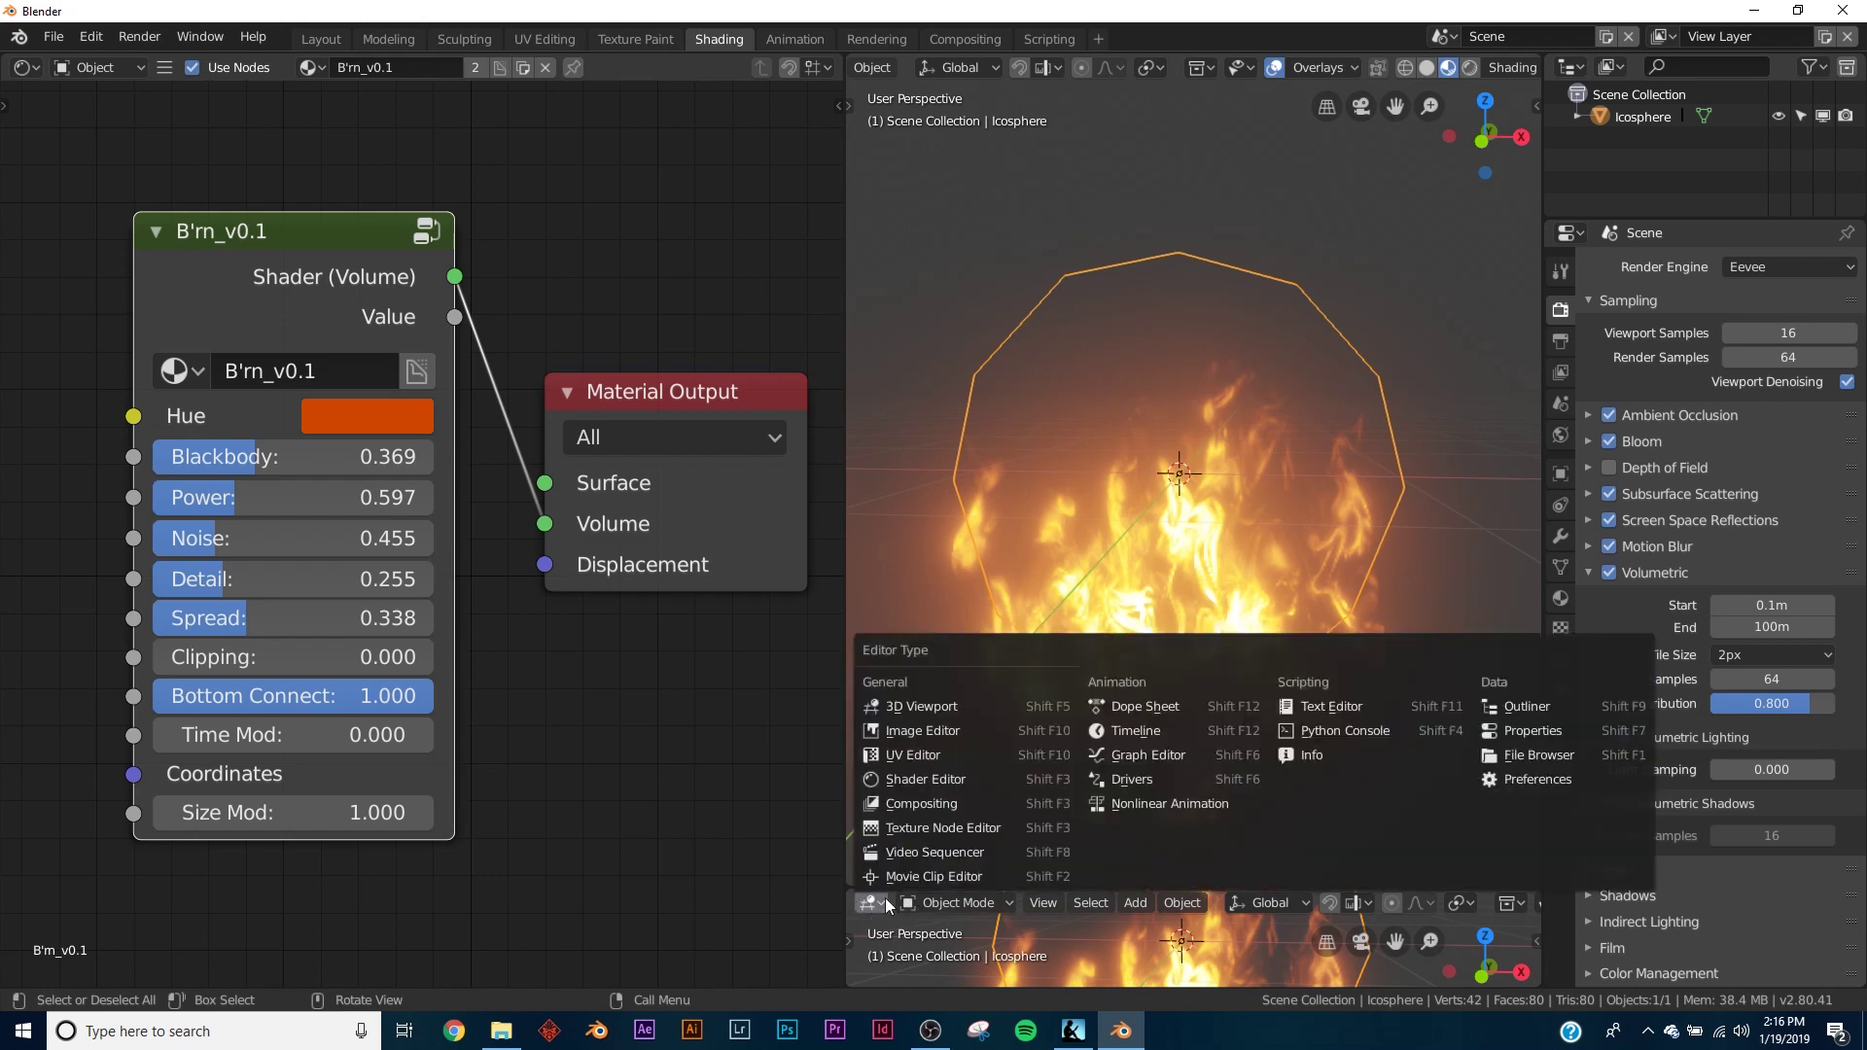
pyautogui.click(1164, 733)
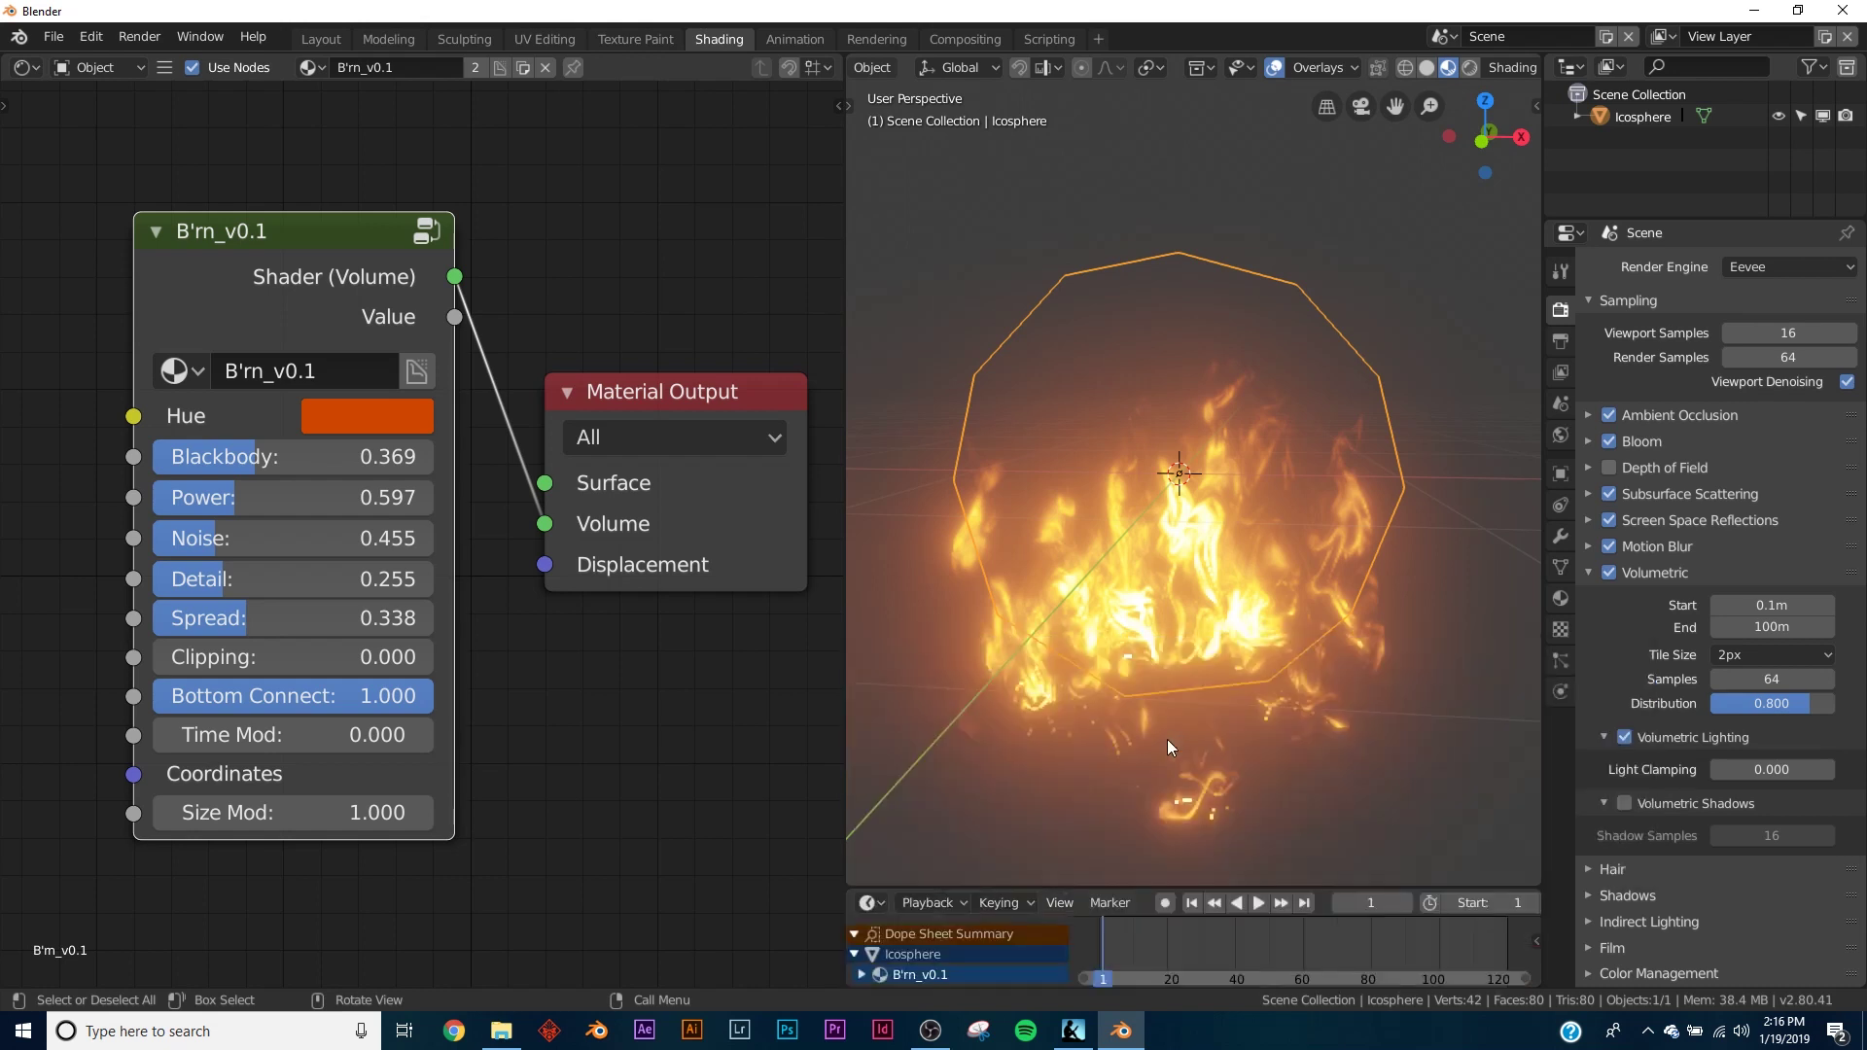
pyautogui.click(1254, 904)
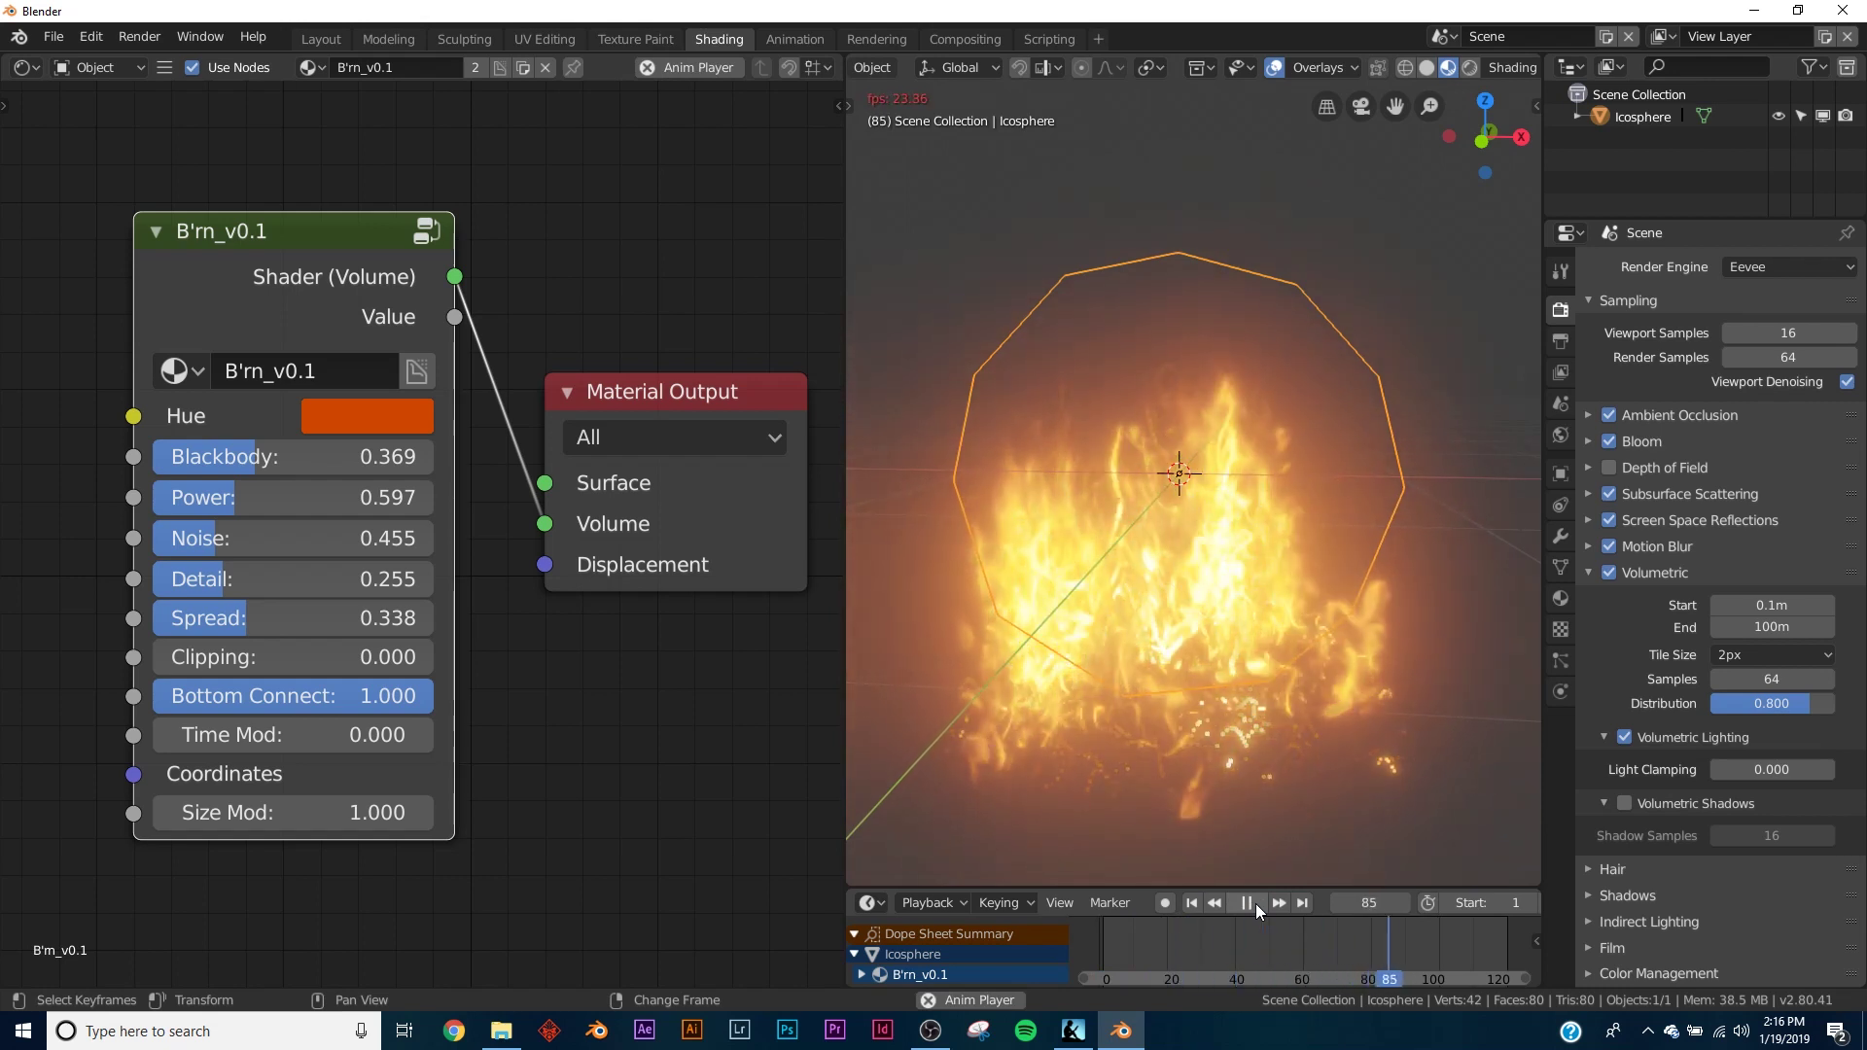
pyautogui.click(1247, 904)
pyautogui.click(1191, 903)
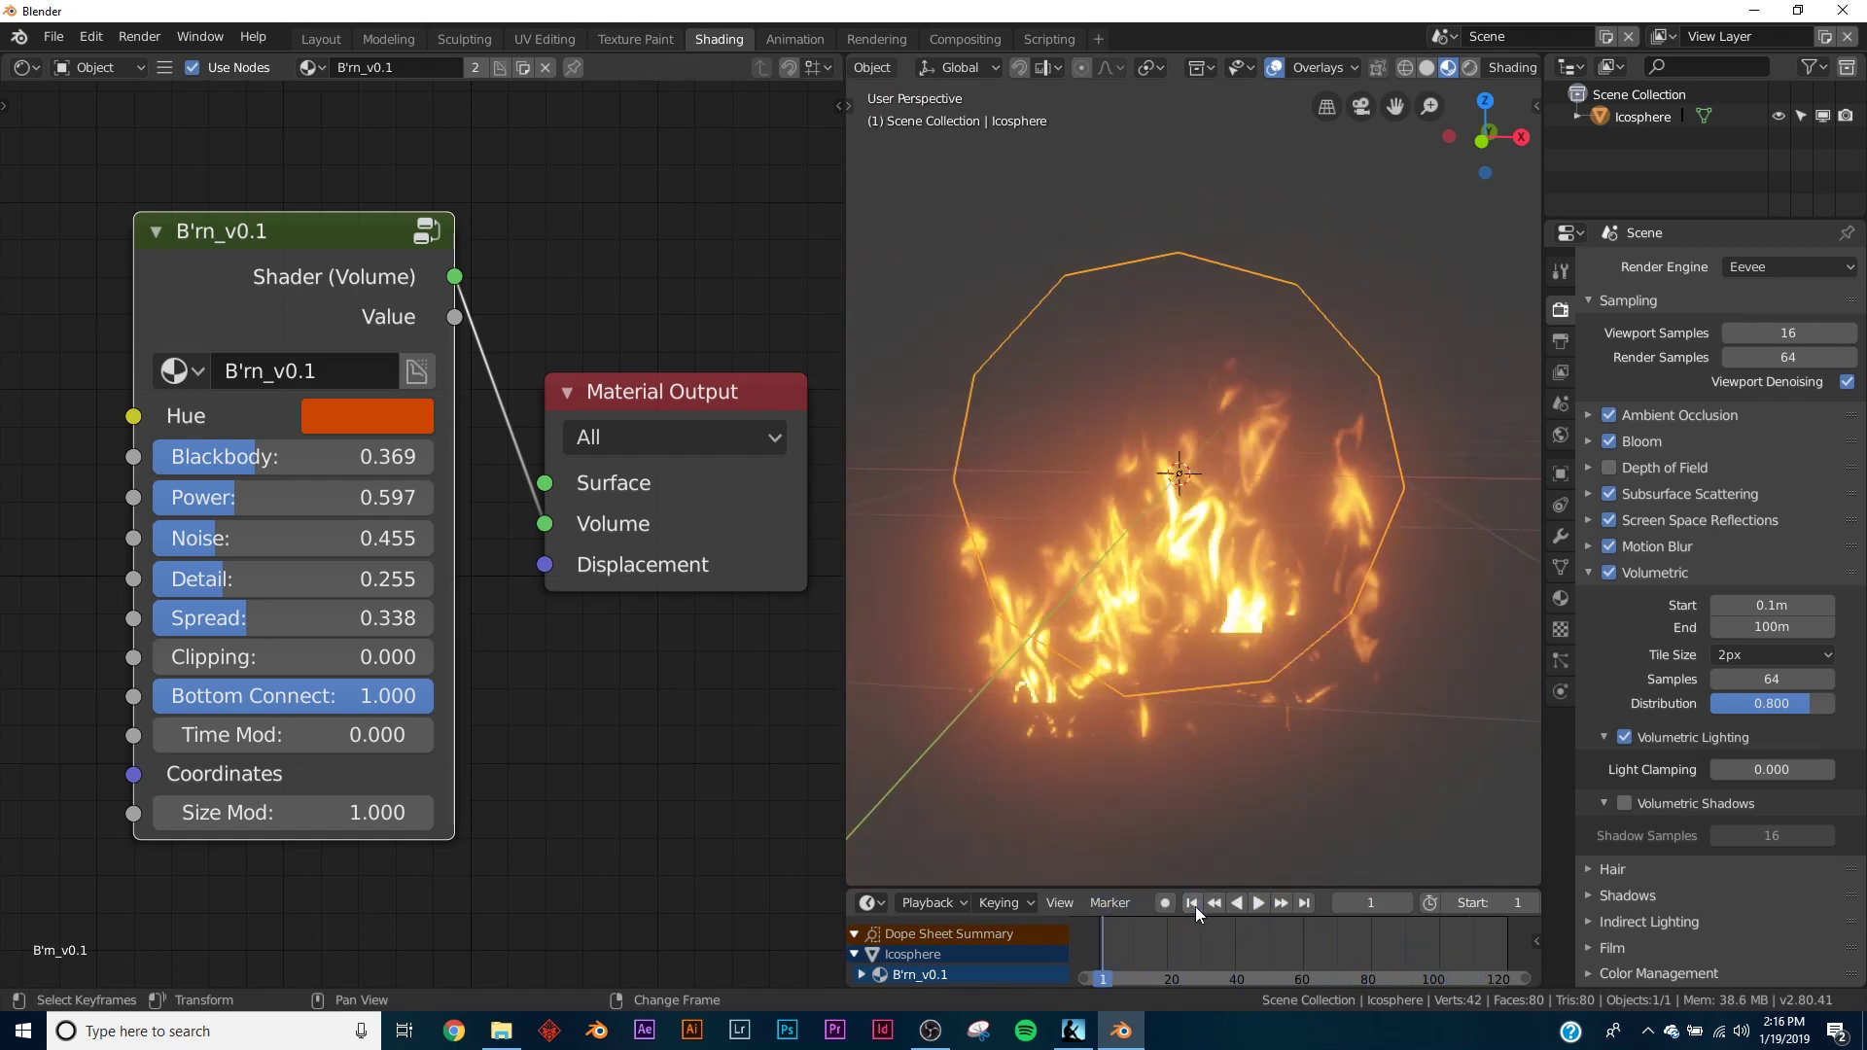
pyautogui.click(452, 1032)
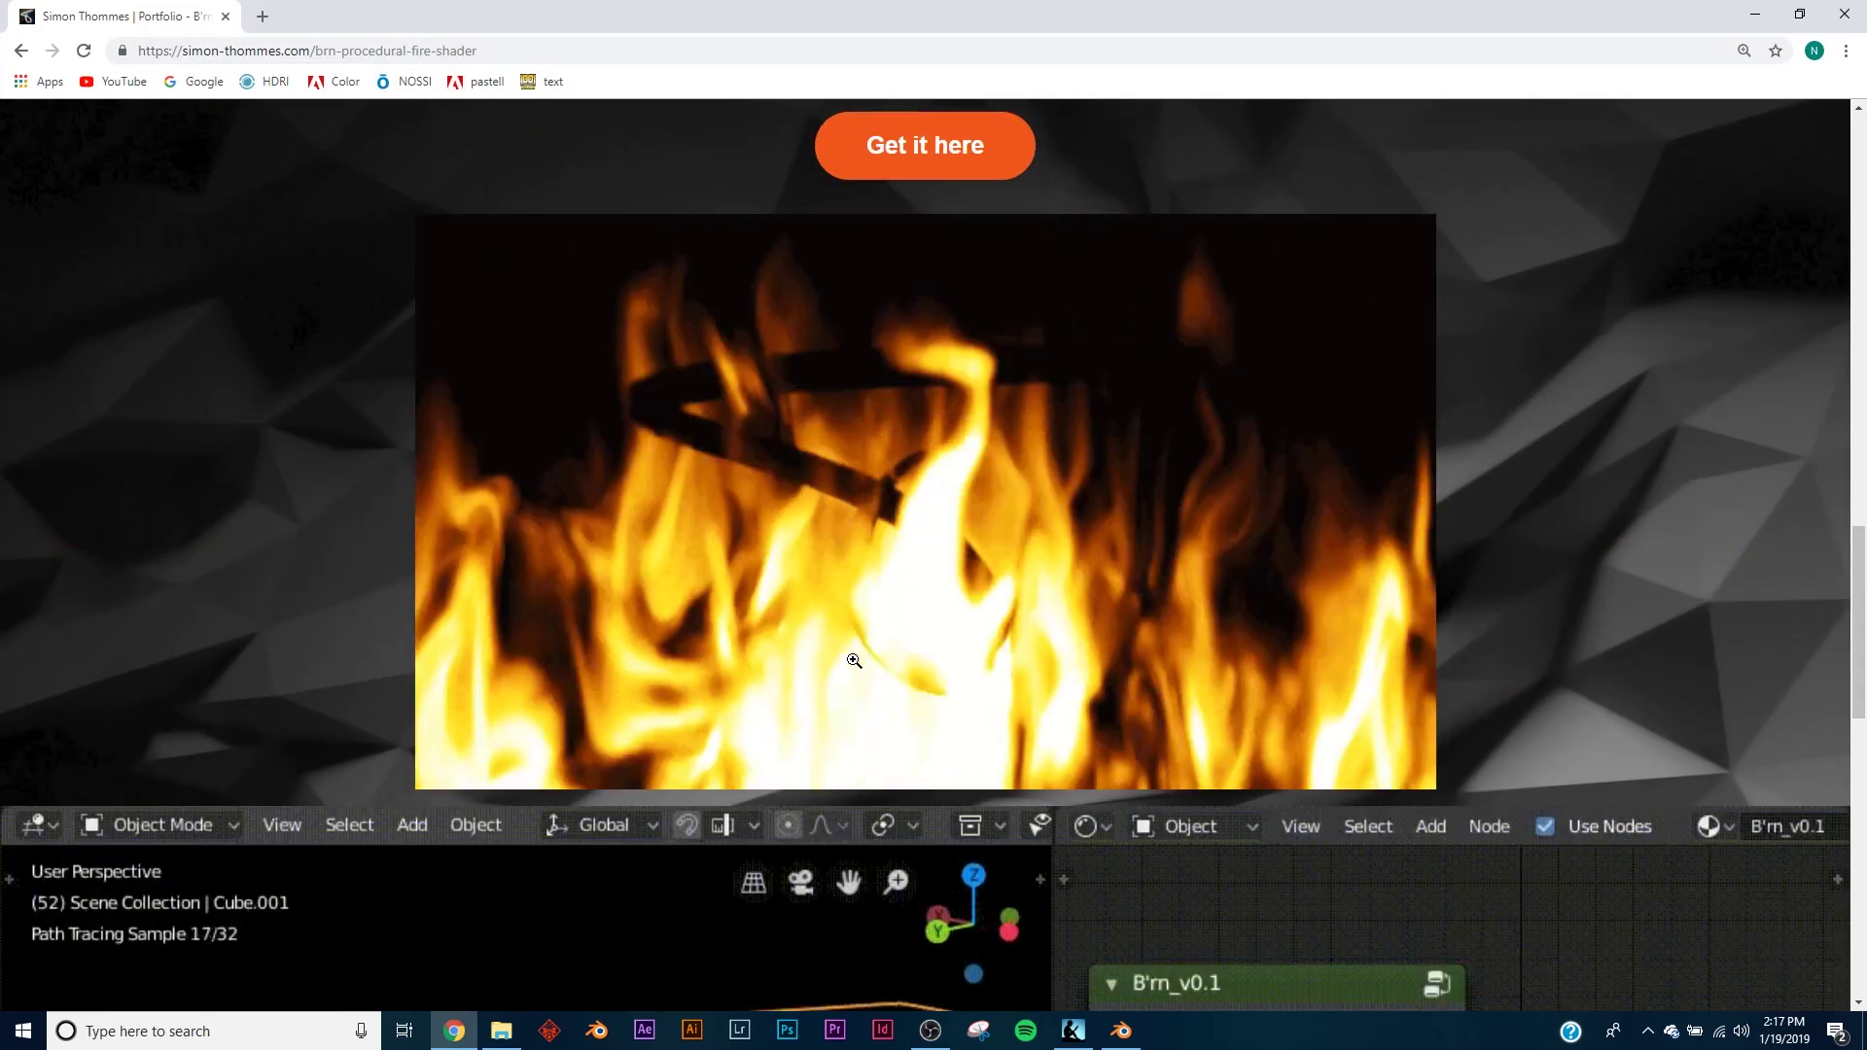
# - Scroll through the B'rn fire shader page and its demo clips, then minimize Chrome
pyautogui.scroll(-6, 854, 660)
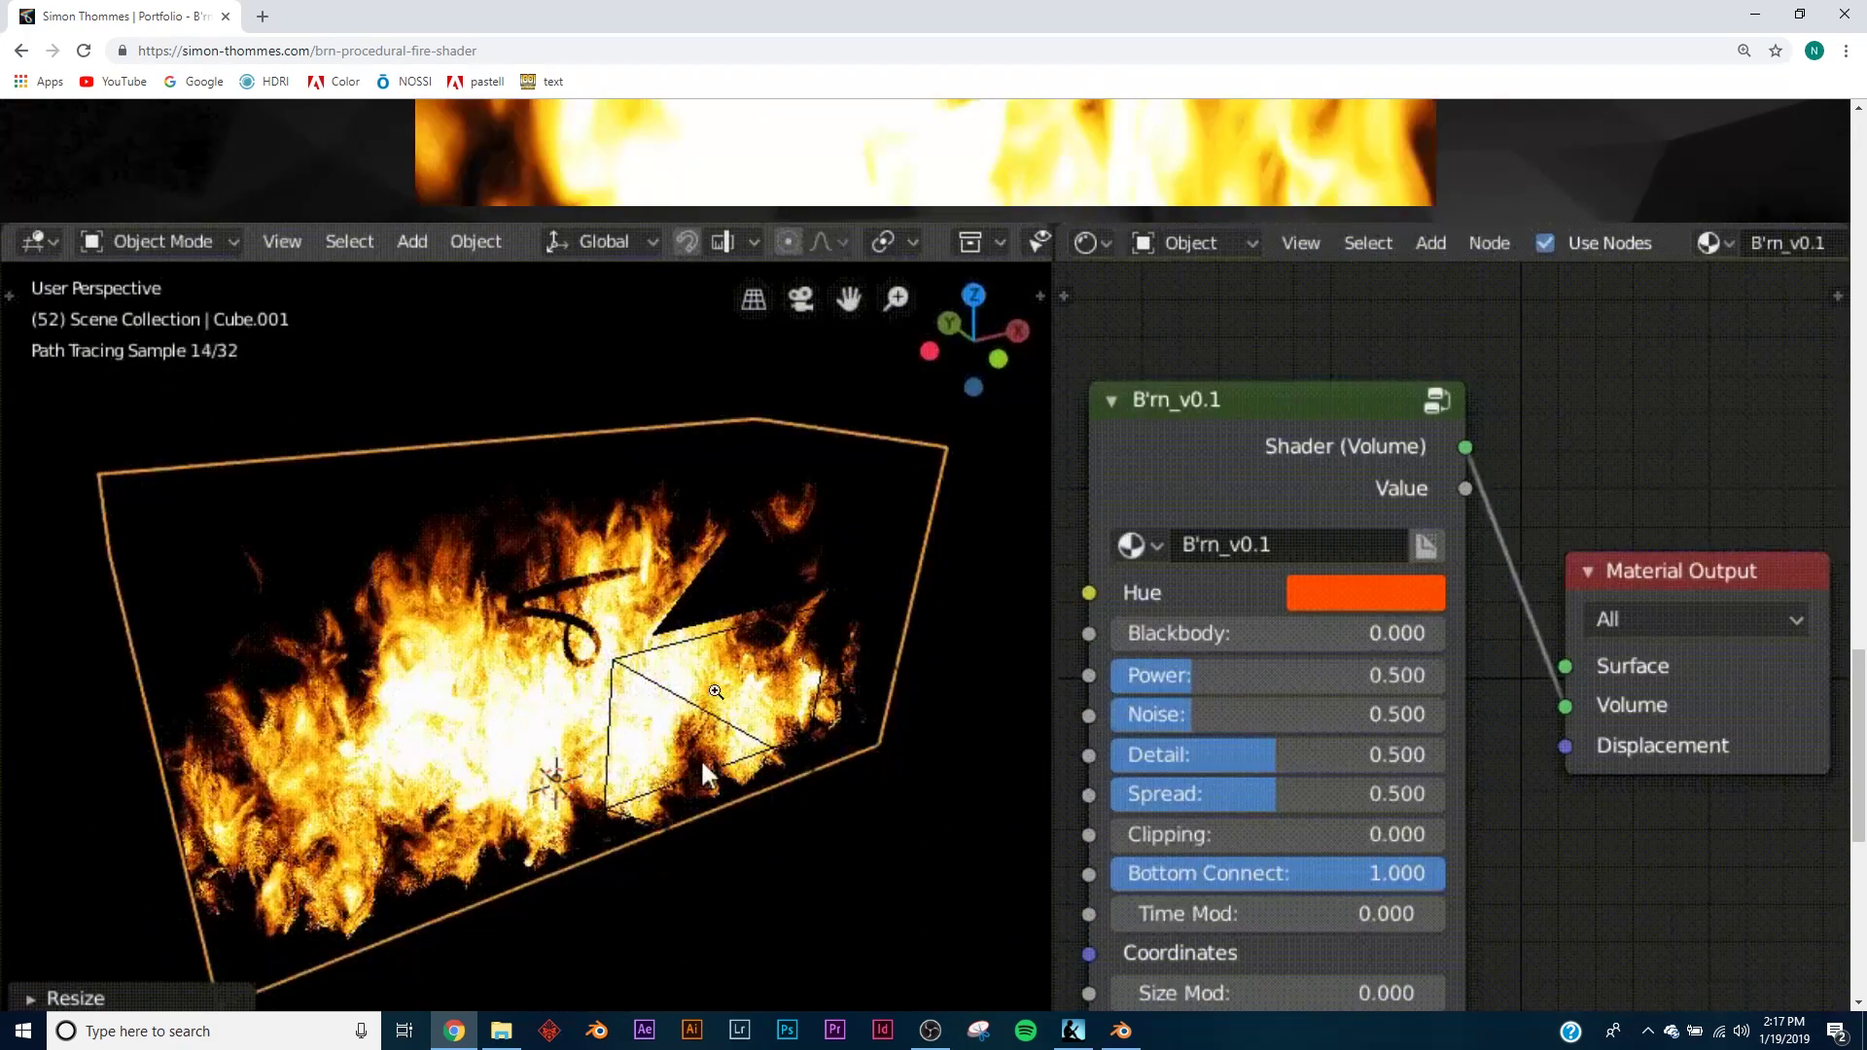
pyautogui.scroll(-5, 854, 811)
pyautogui.scroll(4, 854, 812)
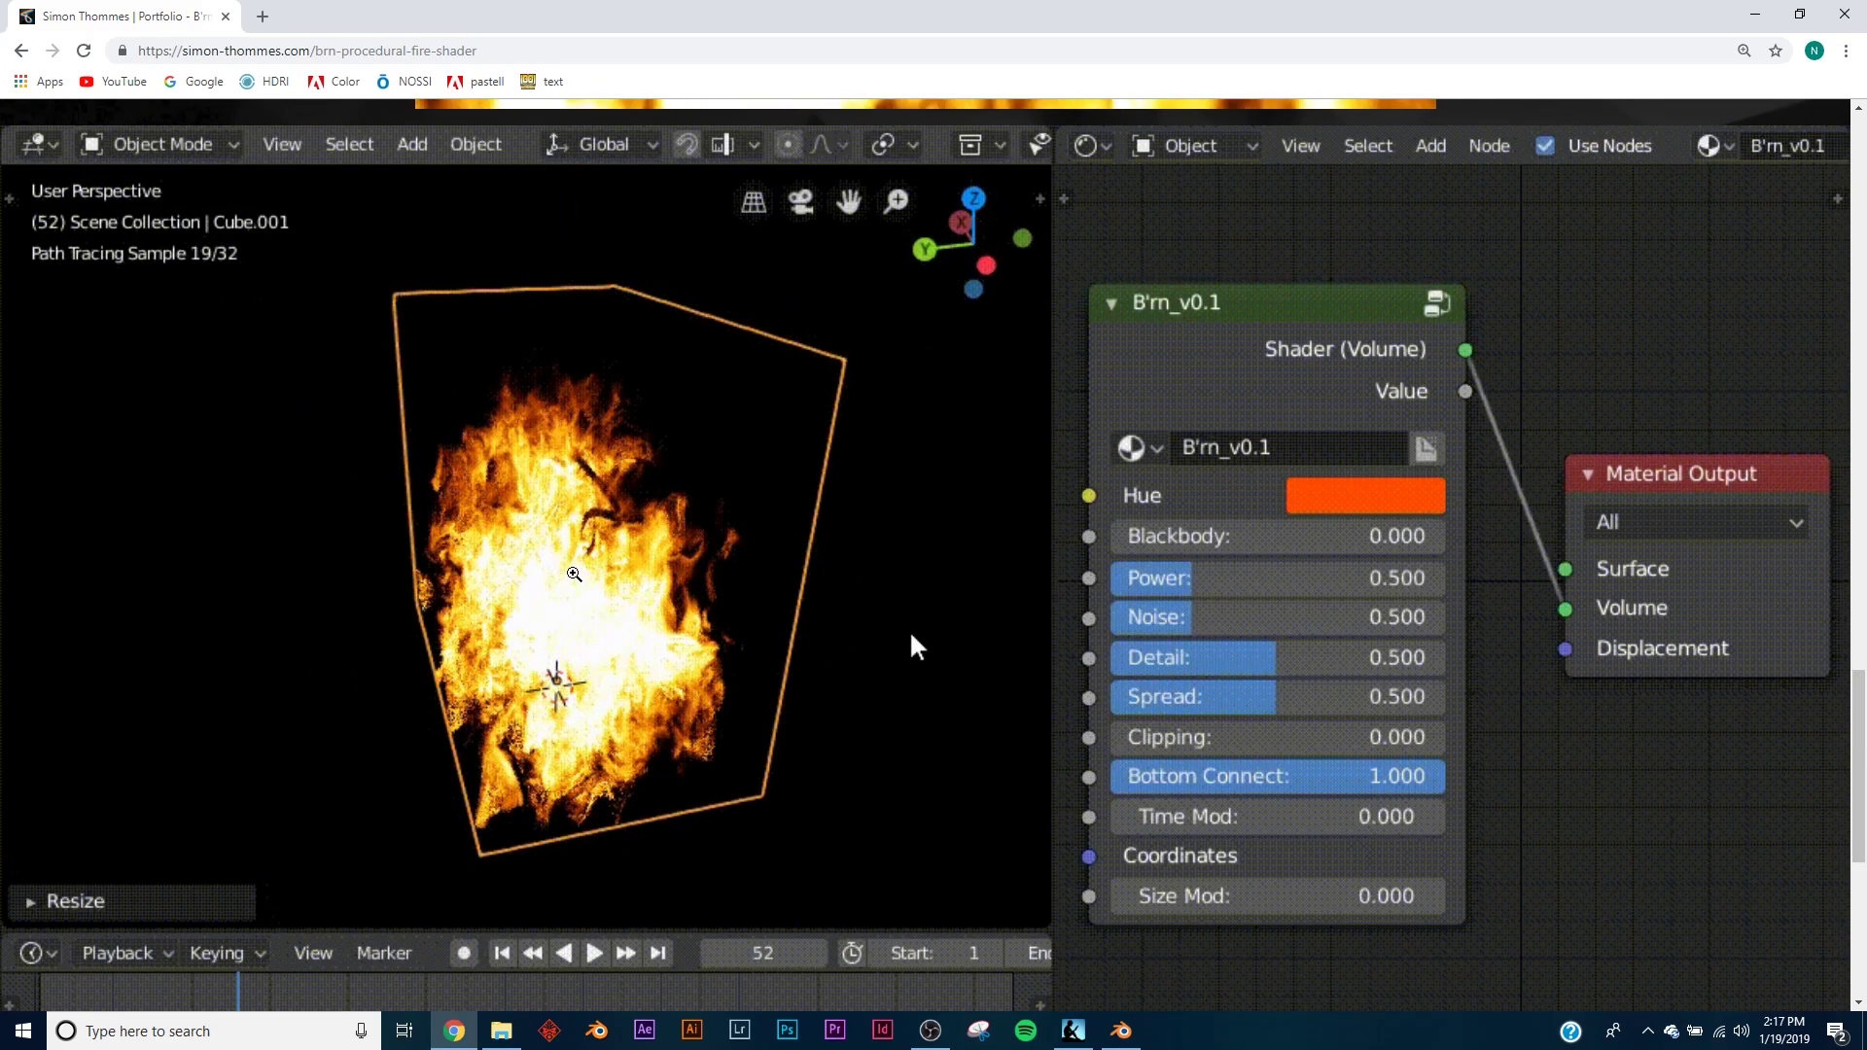
pyautogui.scroll(9, 909, 636)
pyautogui.scroll(-1, 891, 633)
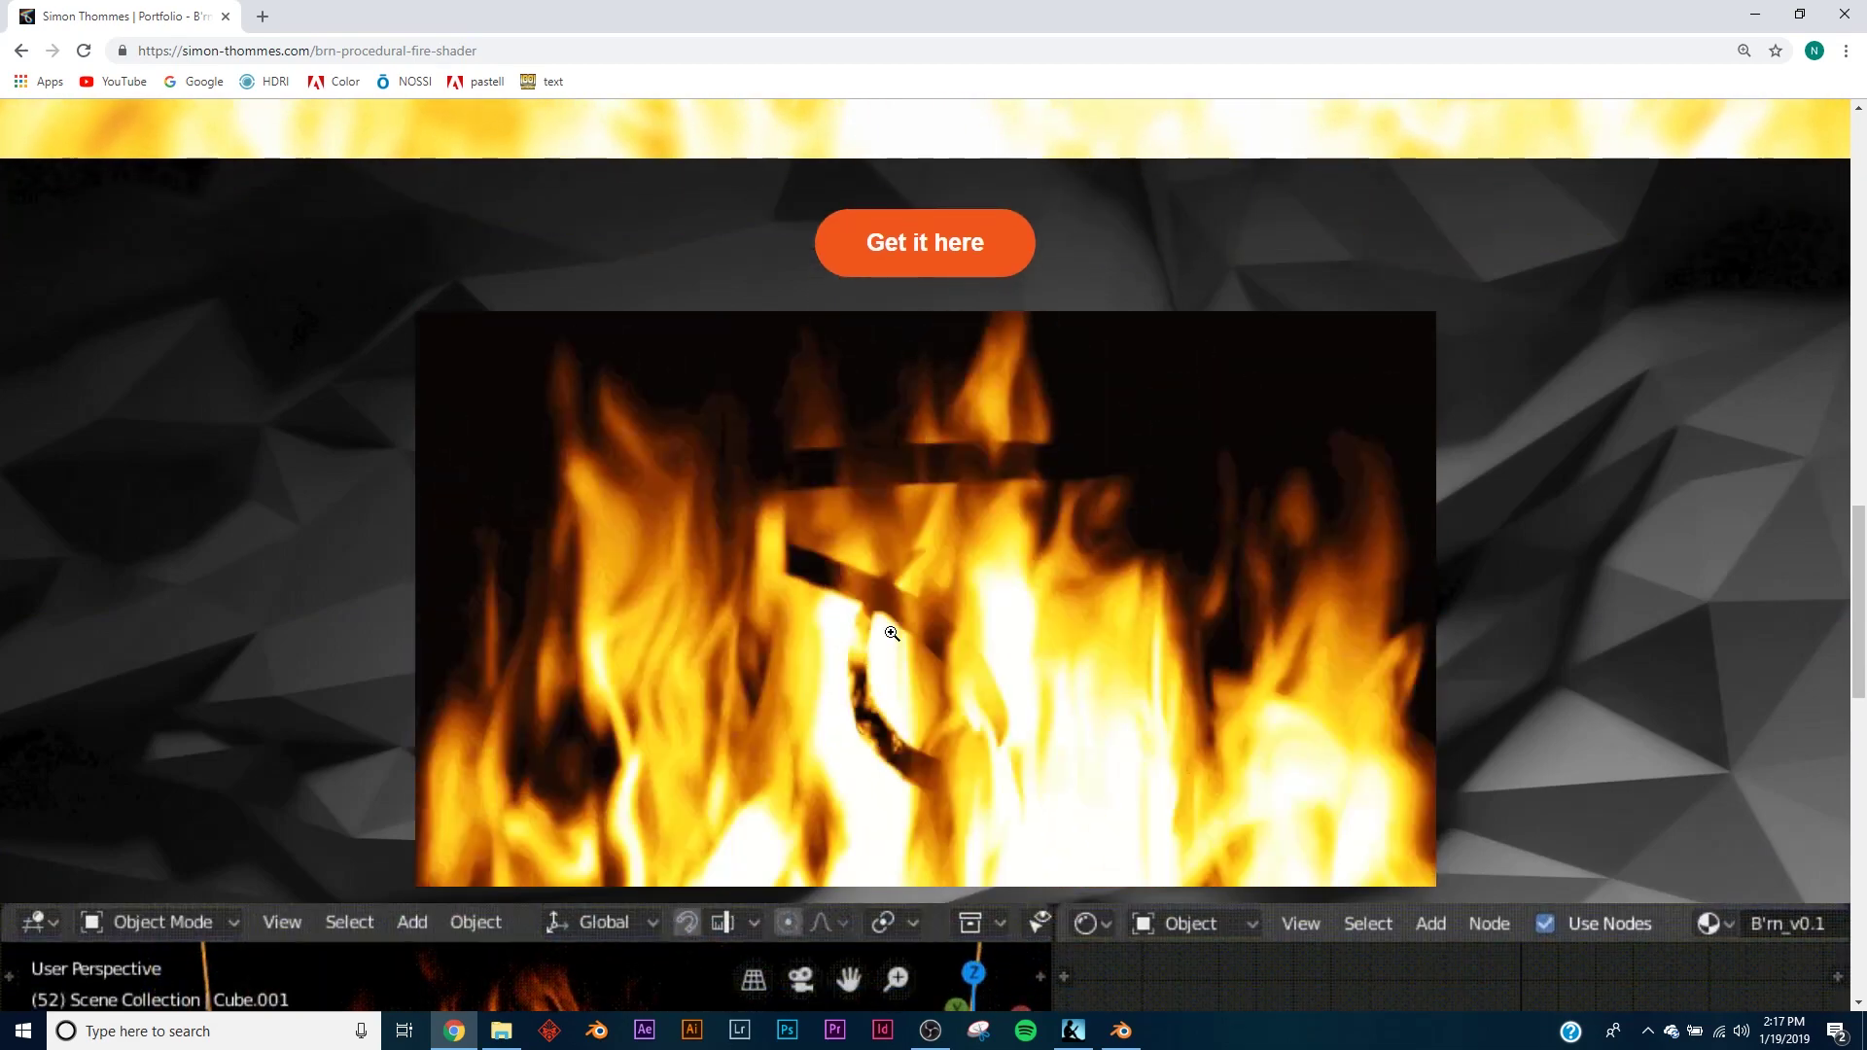
pyautogui.click(1747, 11)
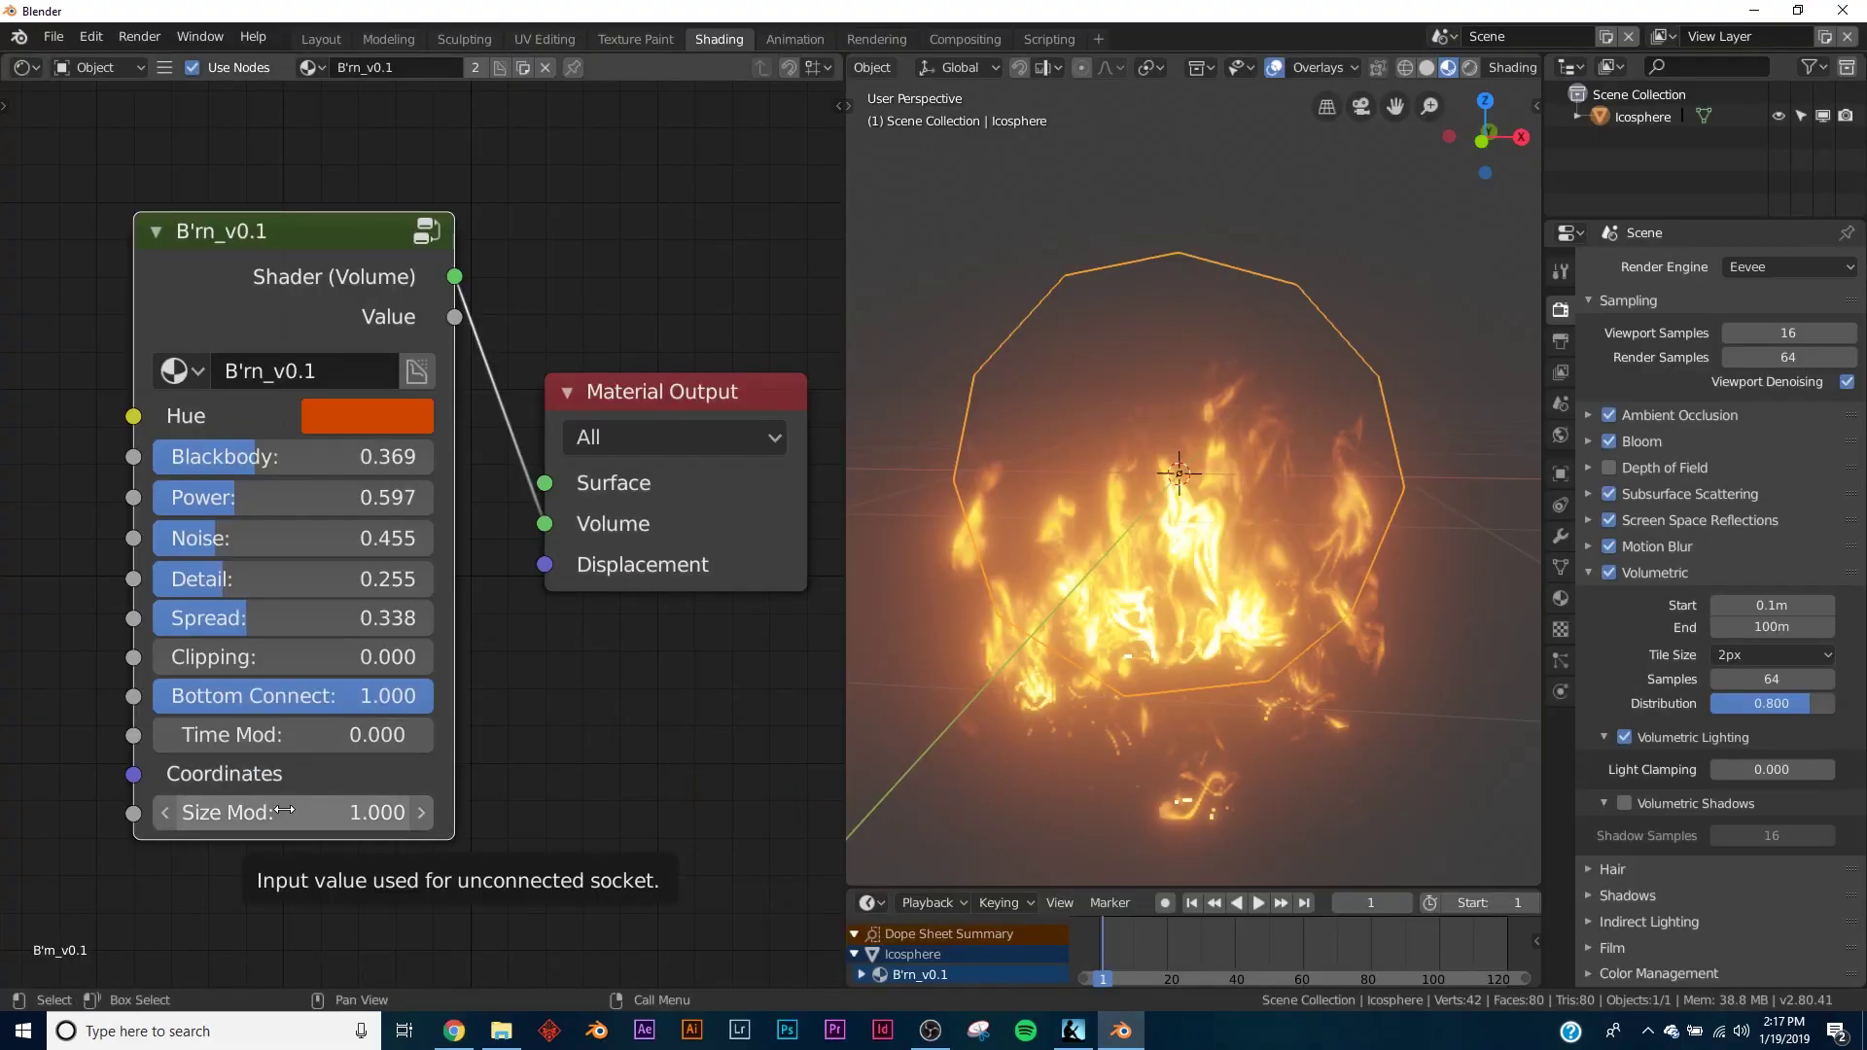
pyautogui.write('3')
pyautogui.press('Return')
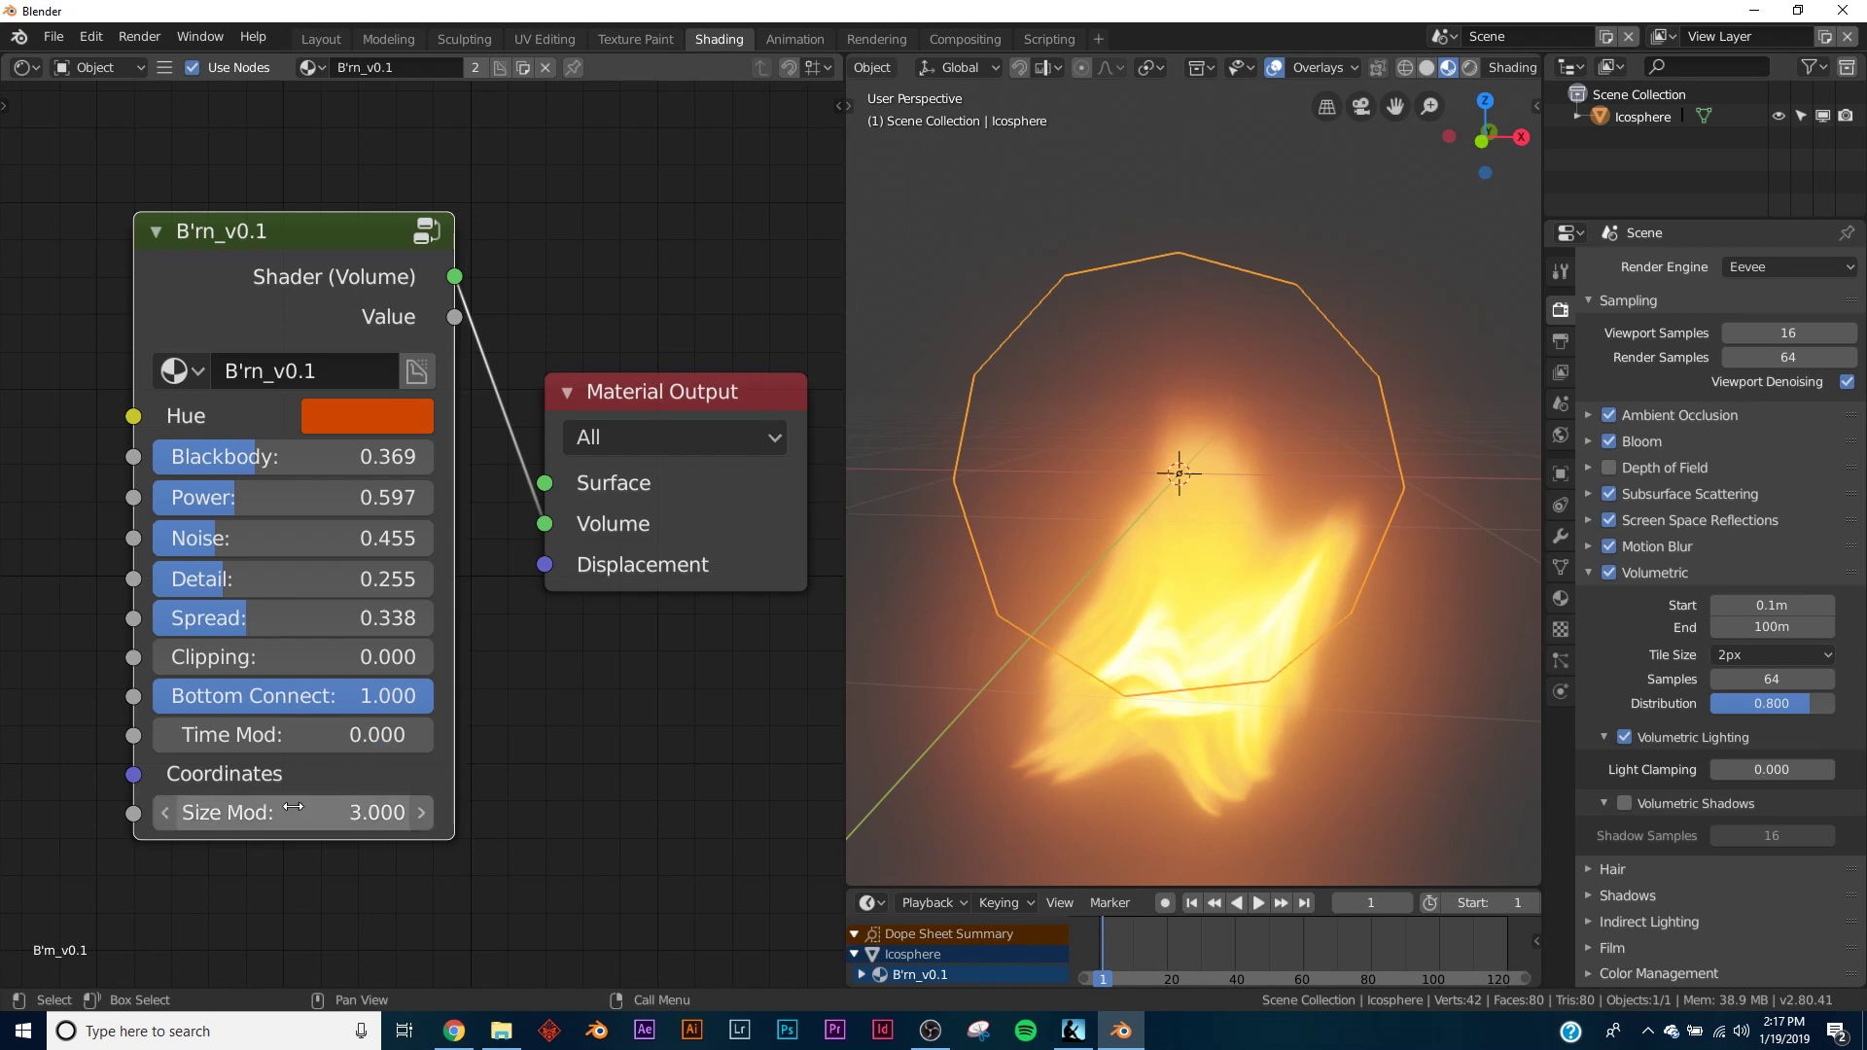
pyautogui.press('Return')
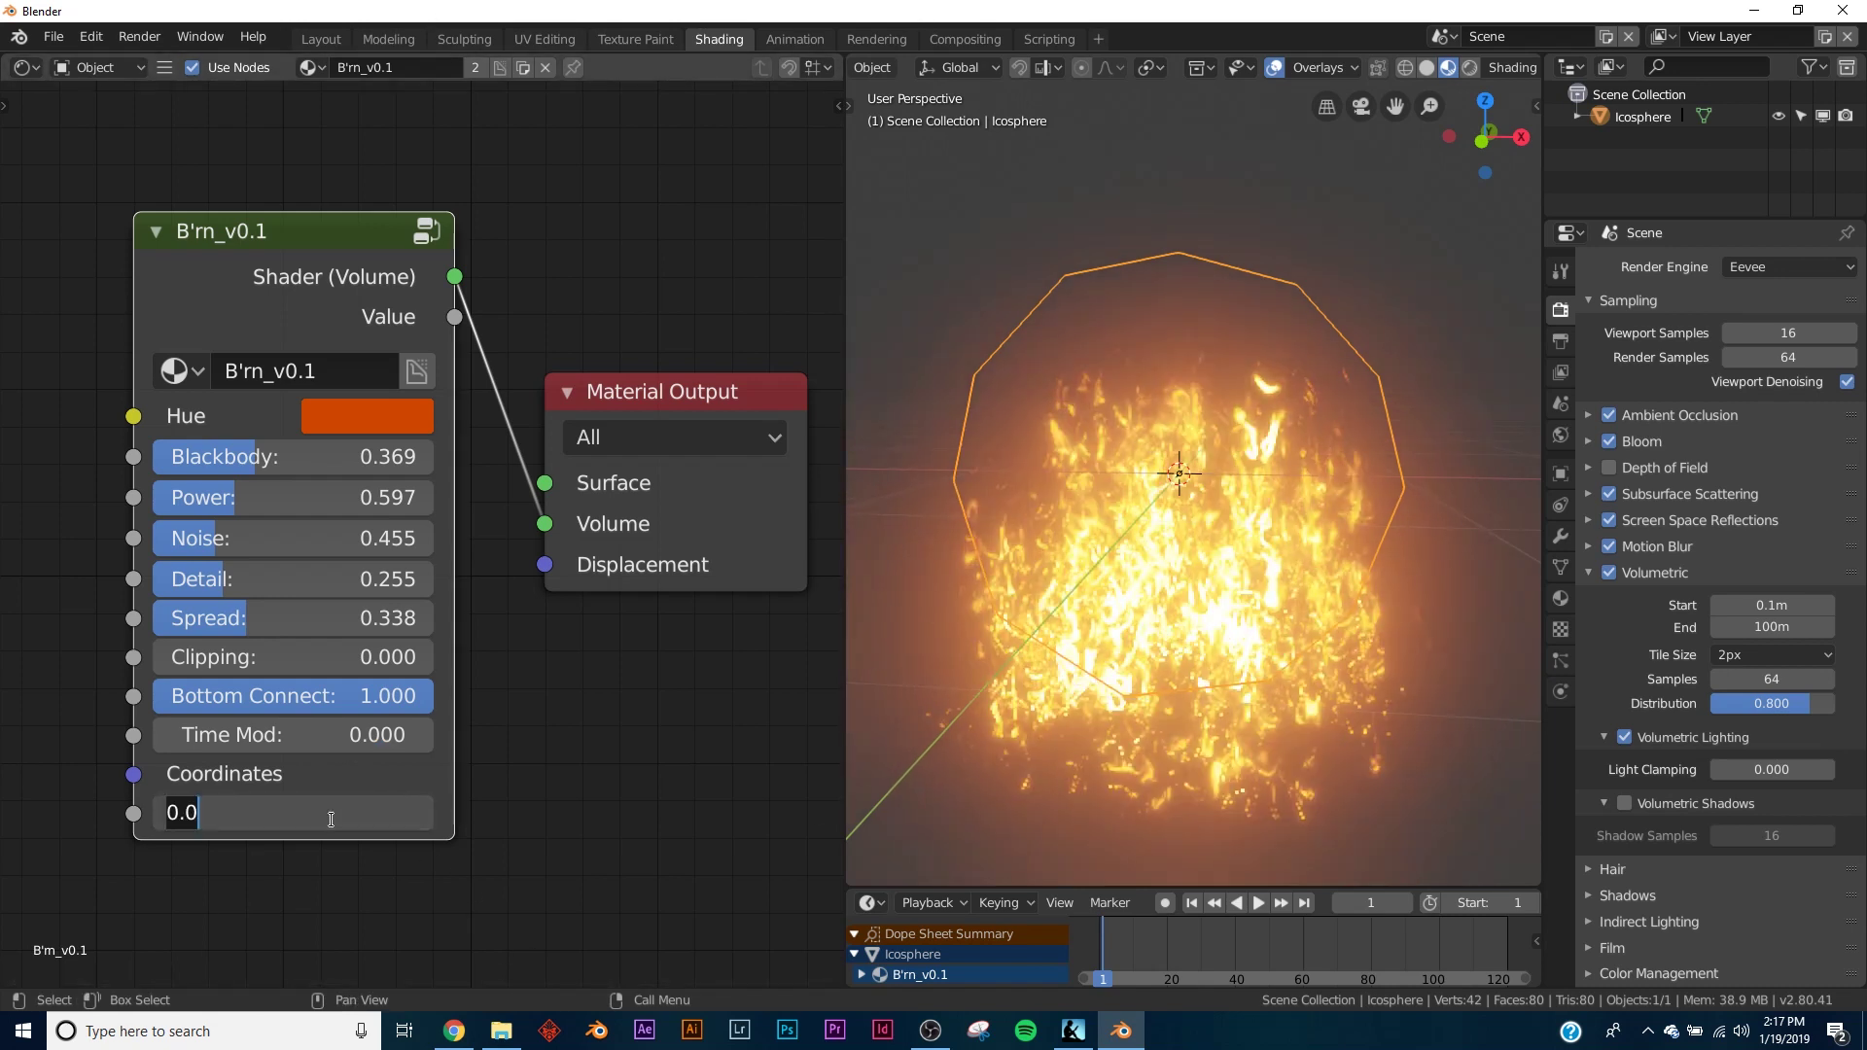
pyautogui.write('1')
pyautogui.press('Return')
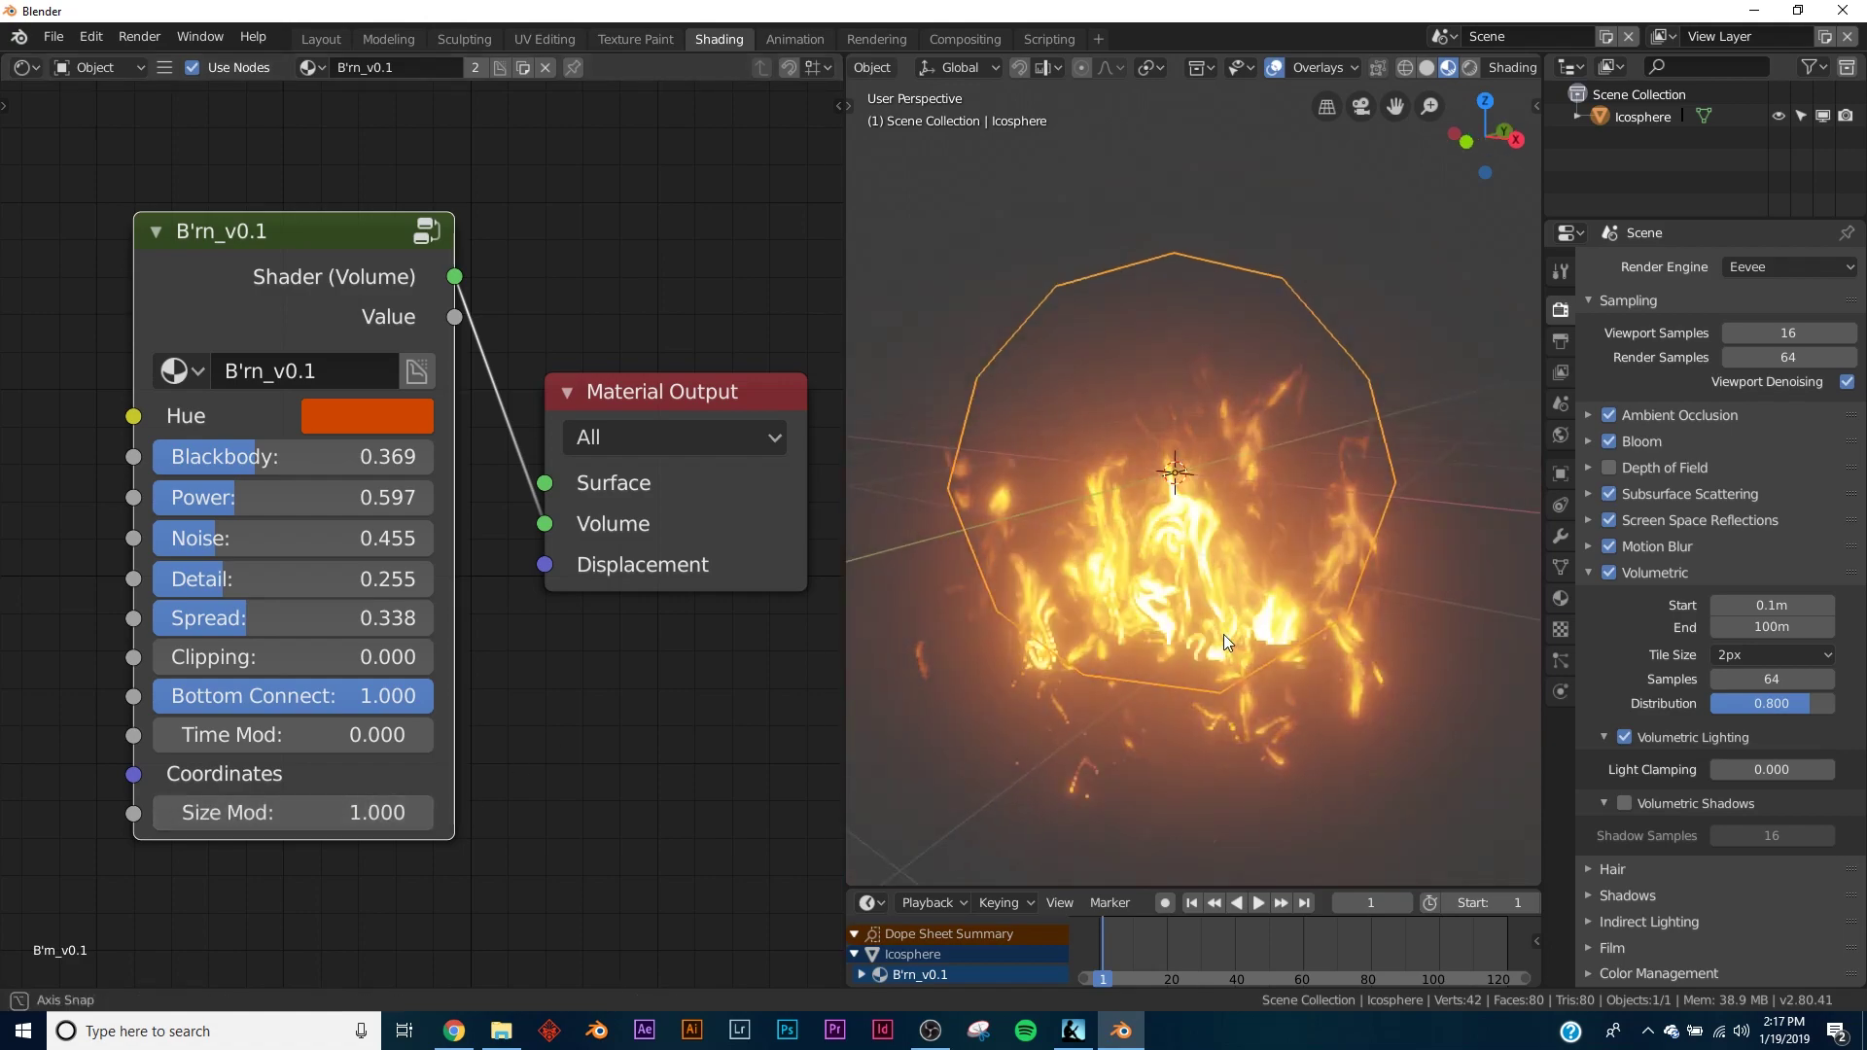